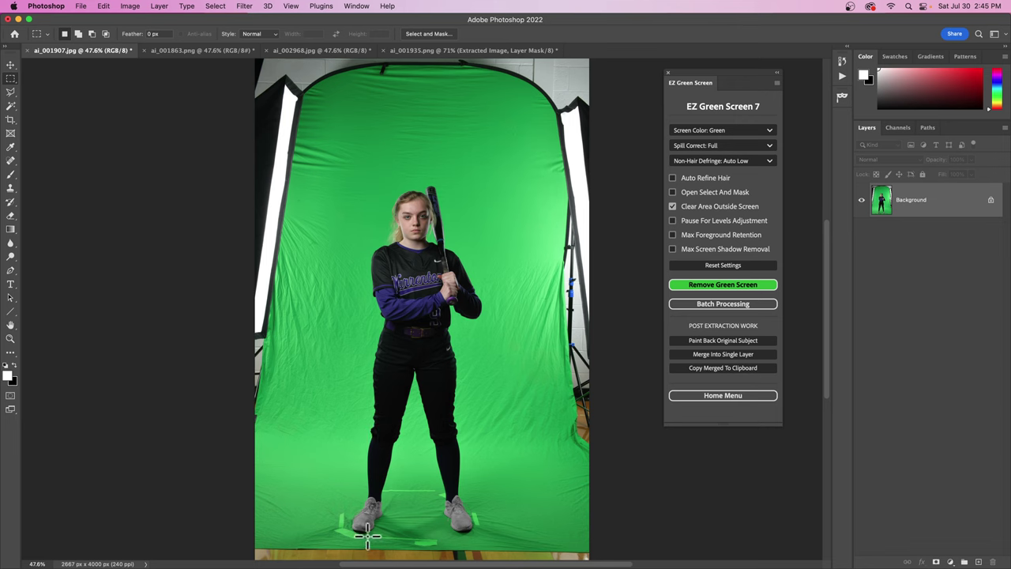
Step: Remove the green screen from ai_001907.jpg with Clear Area Outside Screen enabled, Spill Correct at Full and Non-Hair Defringe at Auto Low
{"action": "key", "text": "super+minus"}
{"action": "key", "text": "super+minus"}
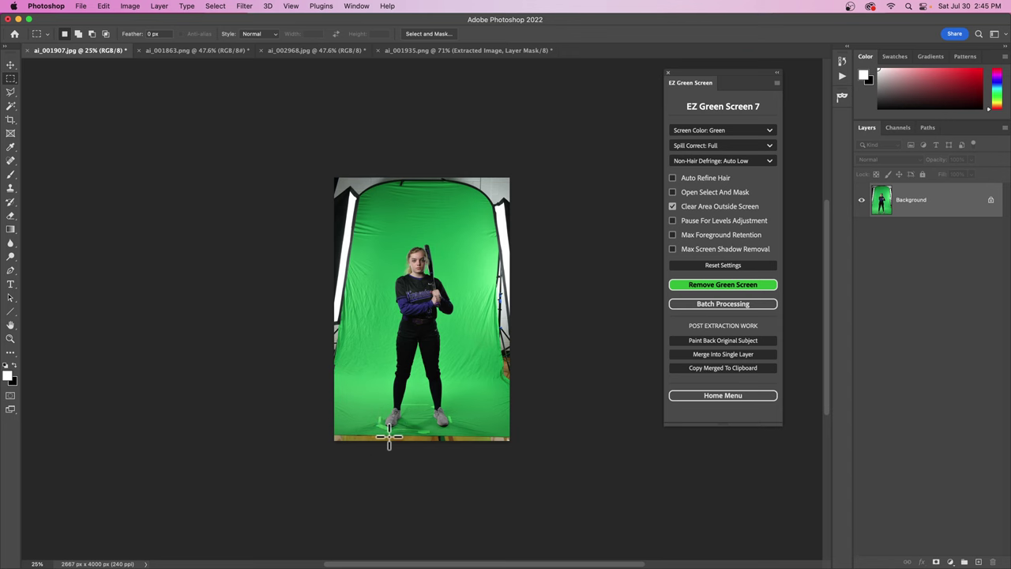
{"action": "key", "text": "super+0"}
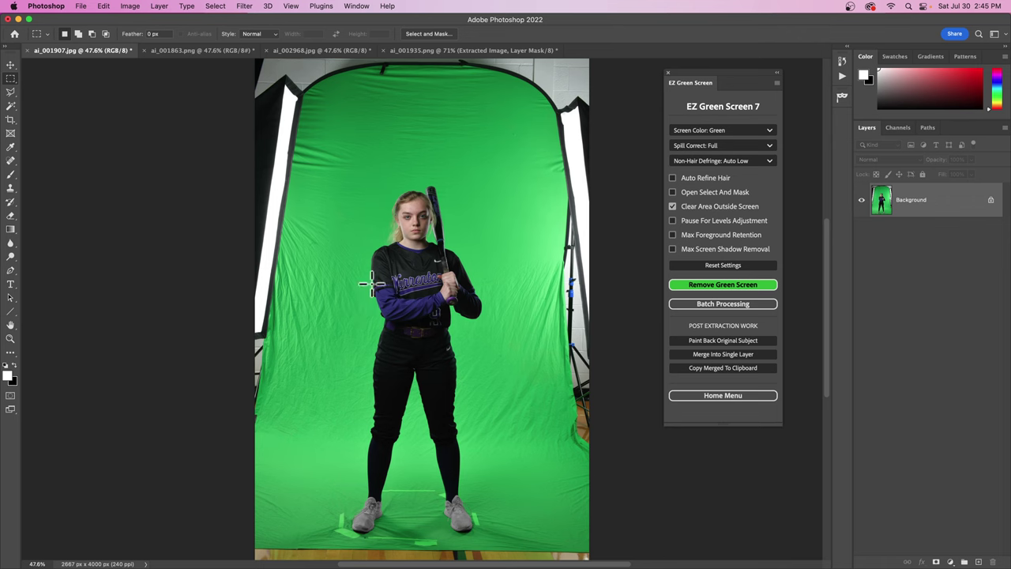
{"action": "left_click", "coordinate": [723, 286]}
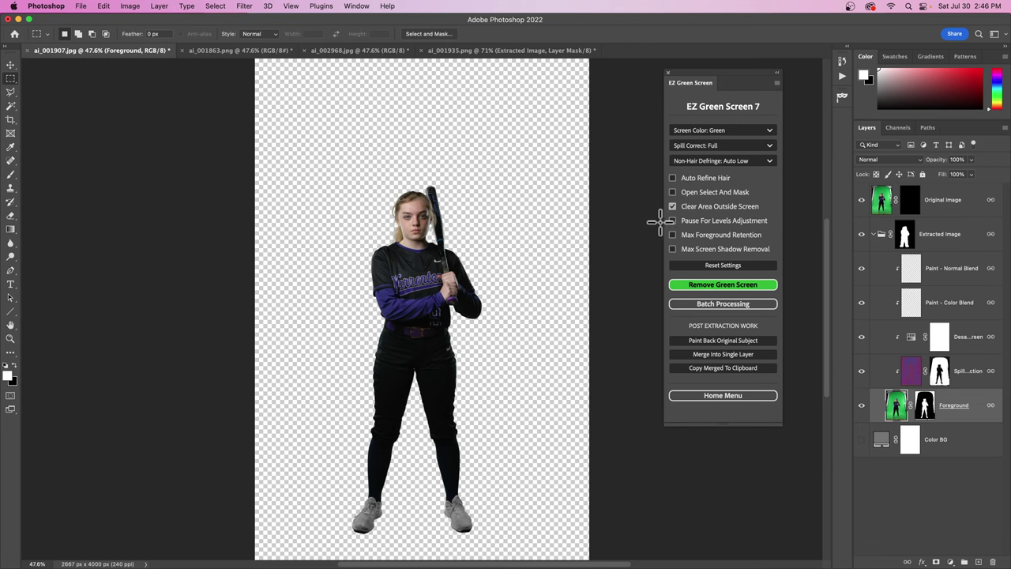
Step: Disable the Extracted Image group's layer mask to examine the area outside the screen, and enable the mask again
{"action": "right_click", "coordinate": [904, 234]}
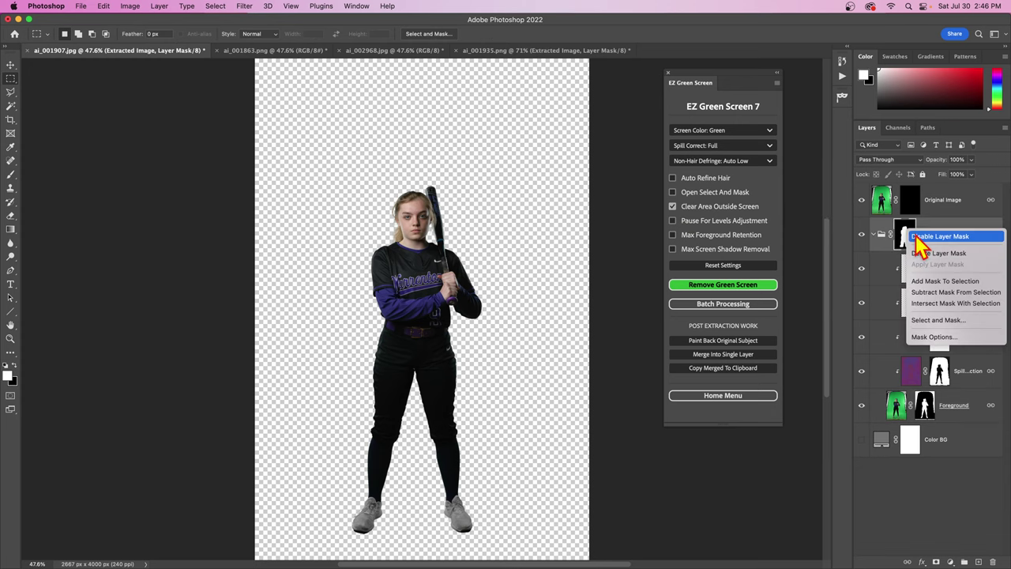
{"action": "left_click", "coordinate": [917, 240]}
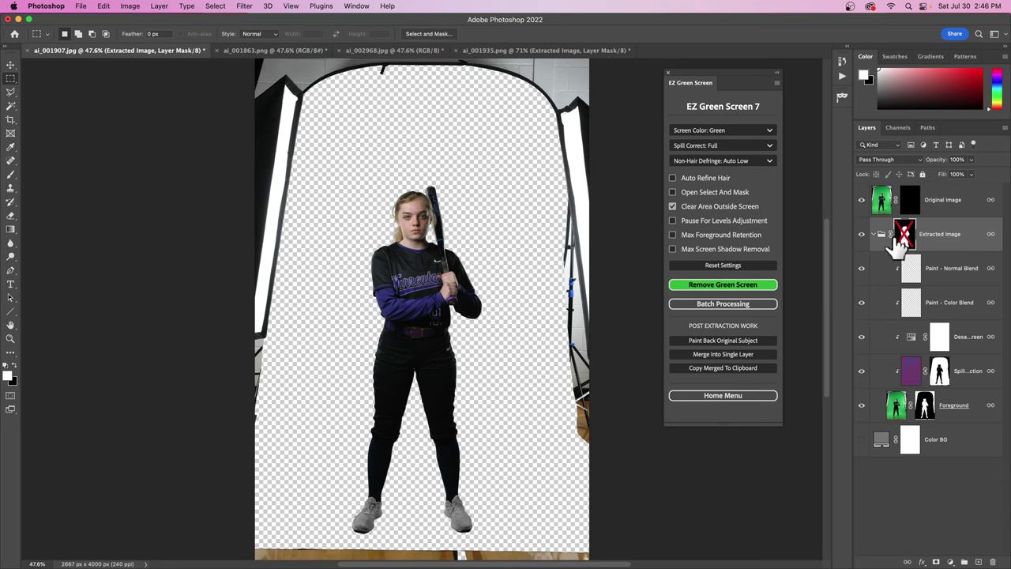
{"action": "right_click", "coordinate": [906, 233]}
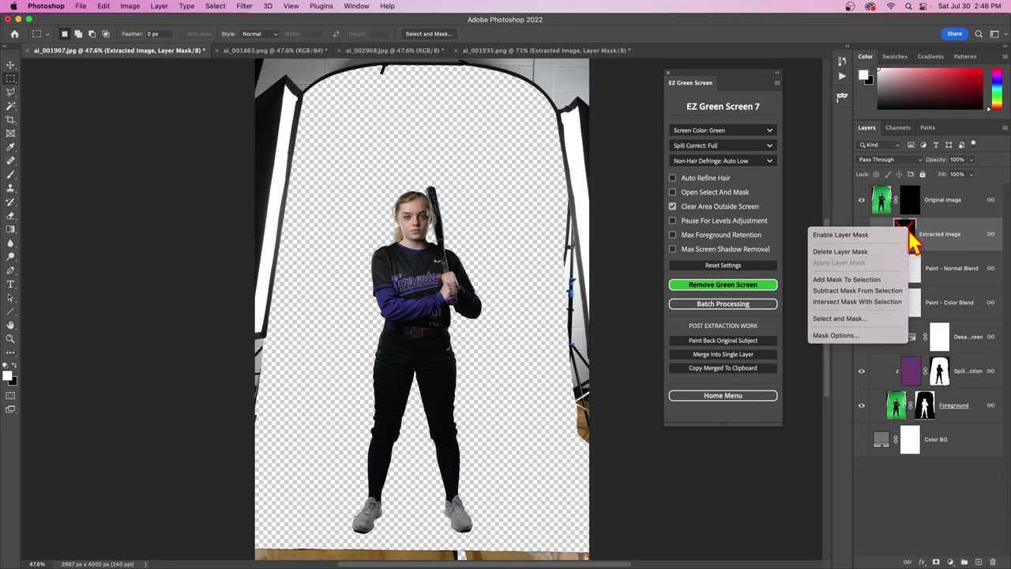
{"action": "left_click", "coordinate": [863, 237]}
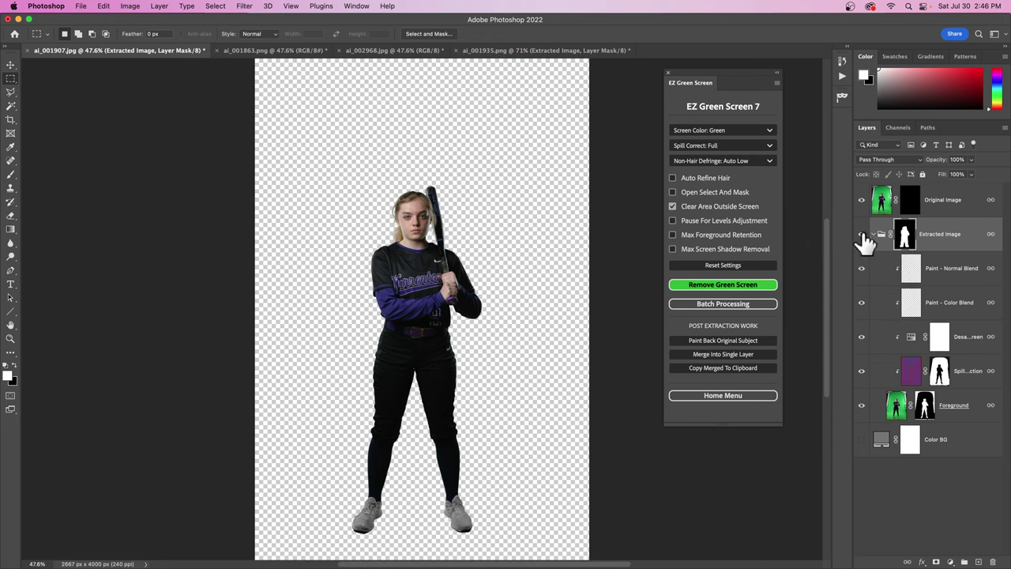
Step: Load the Extracted Image group's mask as a selection and view the Foreground layer's mask on its own to compare them
{"action": "left_click", "coordinate": [905, 237], "text": "super"}
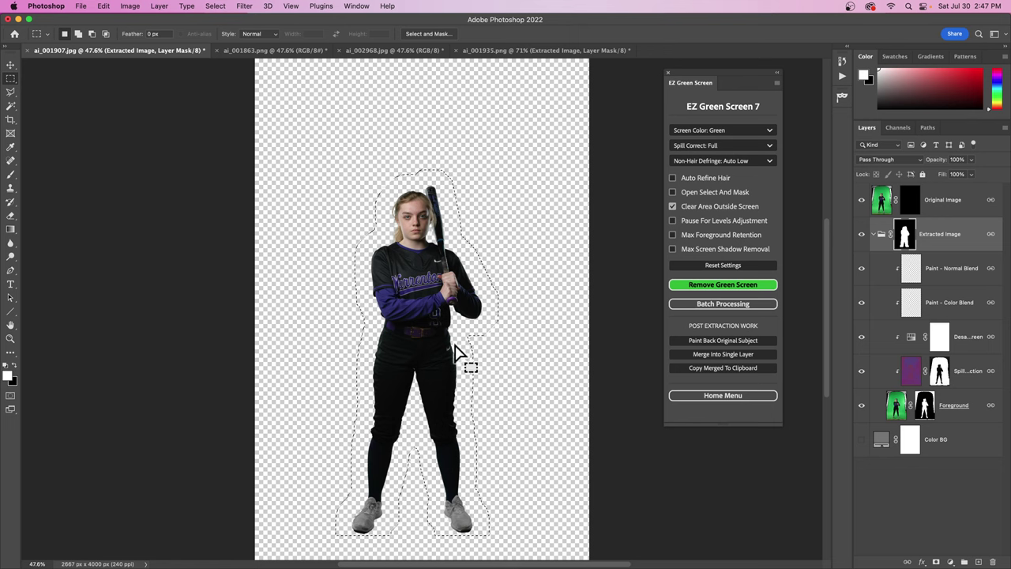
{"action": "left_click", "coordinate": [924, 408], "text": "alt"}
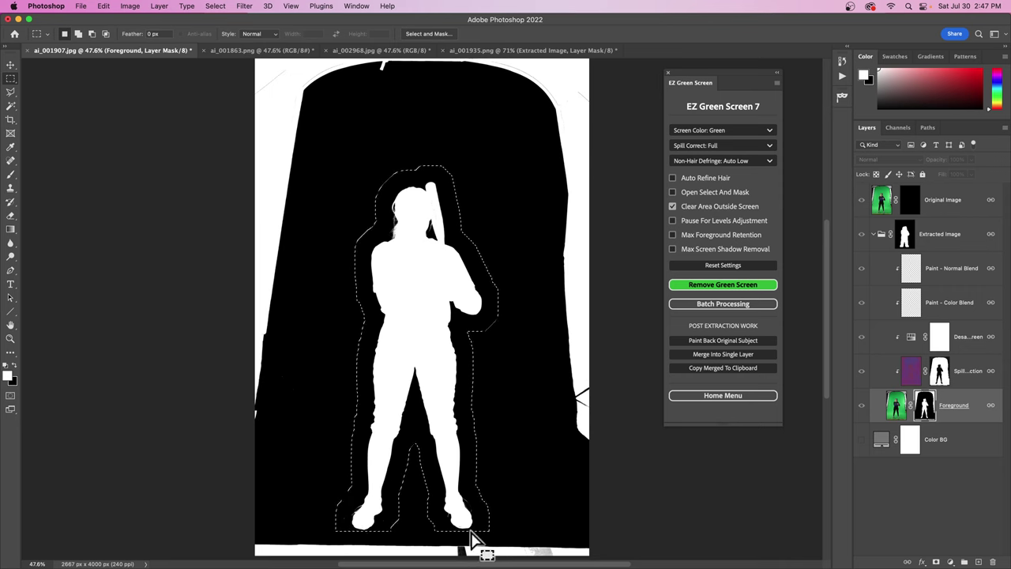
{"action": "scroll", "coordinate": [384, 533], "scroll_direction": "down", "scroll_amount": 2}
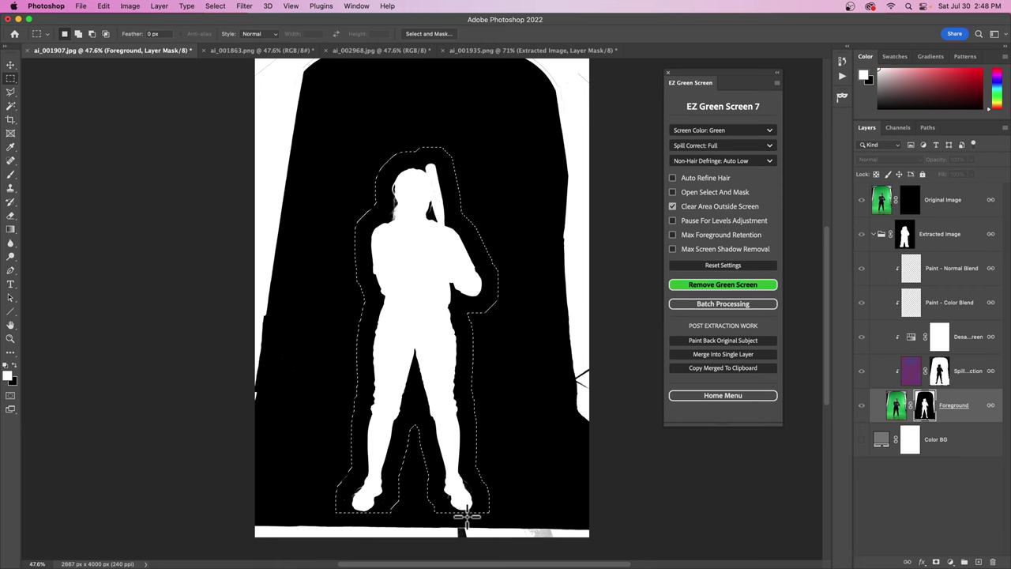
{"action": "left_click_drag", "start_coordinate": [467, 515], "coordinate": [469, 518]}
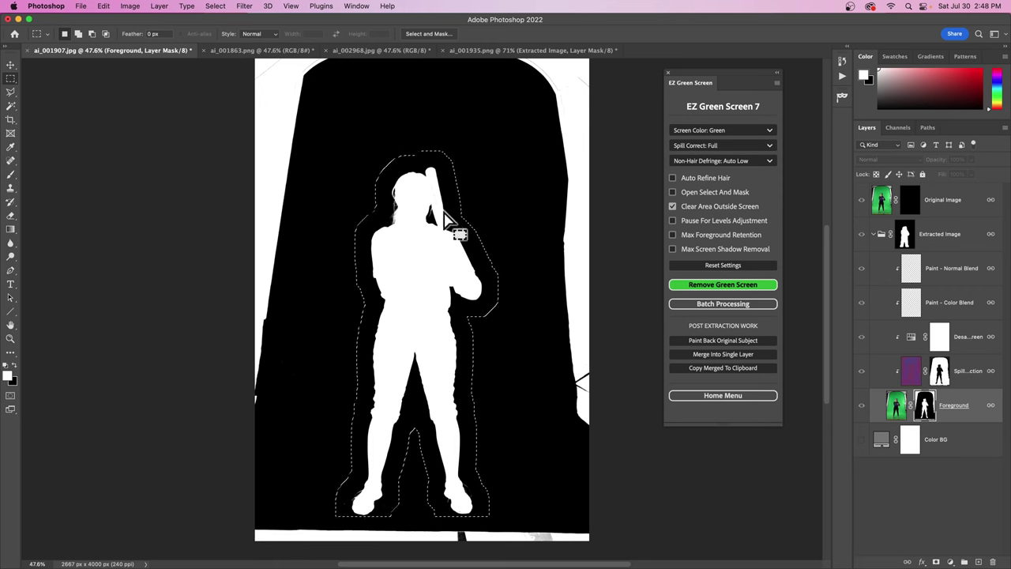
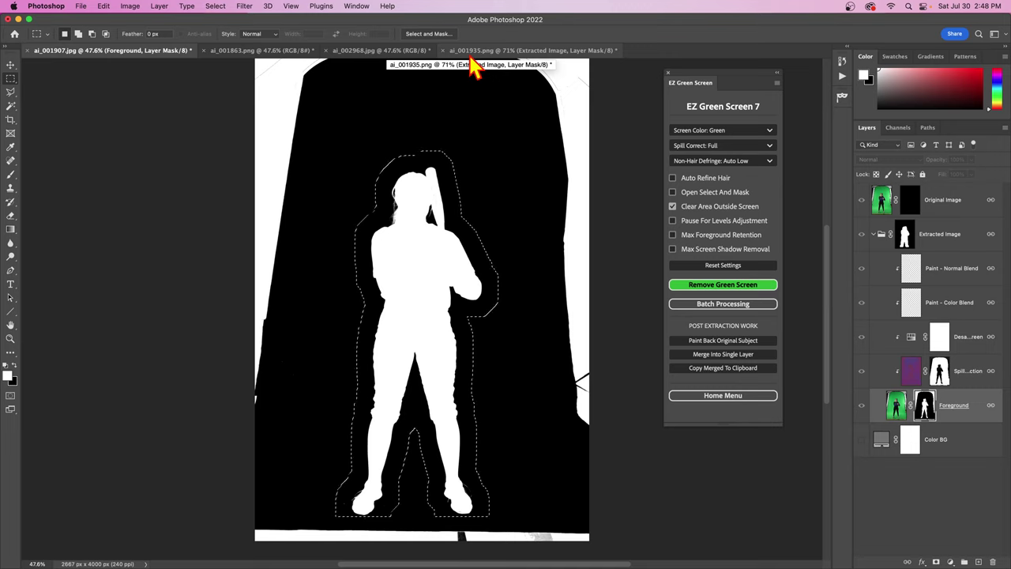
Step: Remove the green screen from ai_002968.jpg with the area outside the screen cleared
{"action": "left_click", "coordinate": [470, 52]}
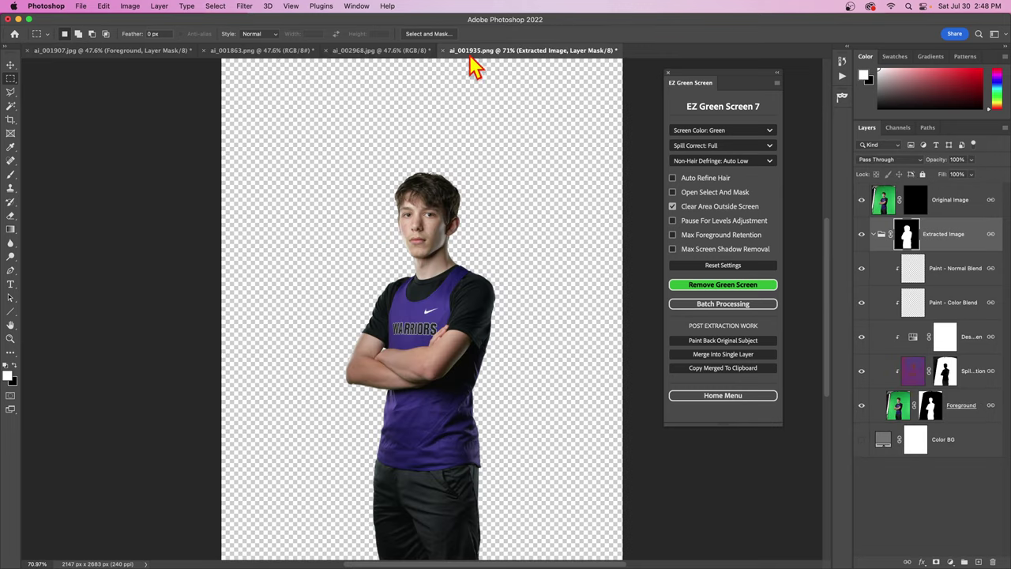
{"action": "left_click", "coordinate": [395, 52]}
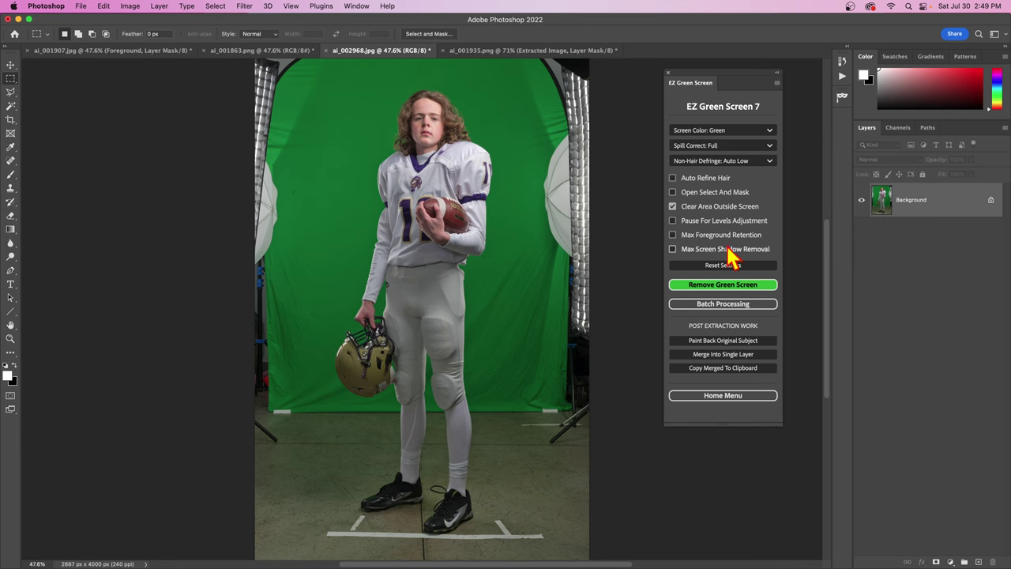
{"action": "left_click", "coordinate": [720, 285]}
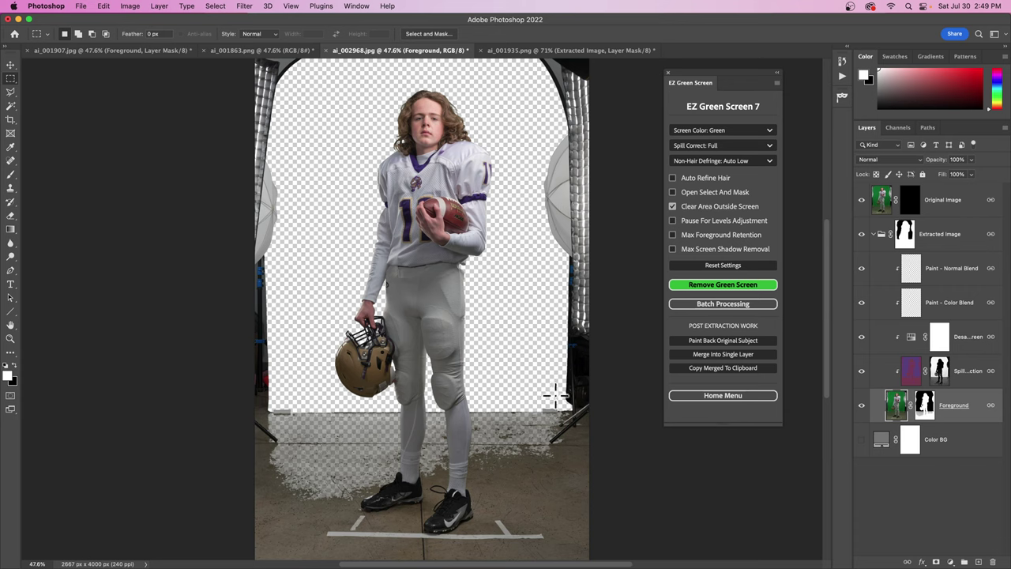
Step: Compare the subjects and screen edges in ai_001863.png, ai_002968.jpg and ai_001935.png
{"action": "left_click", "coordinate": [265, 51]}
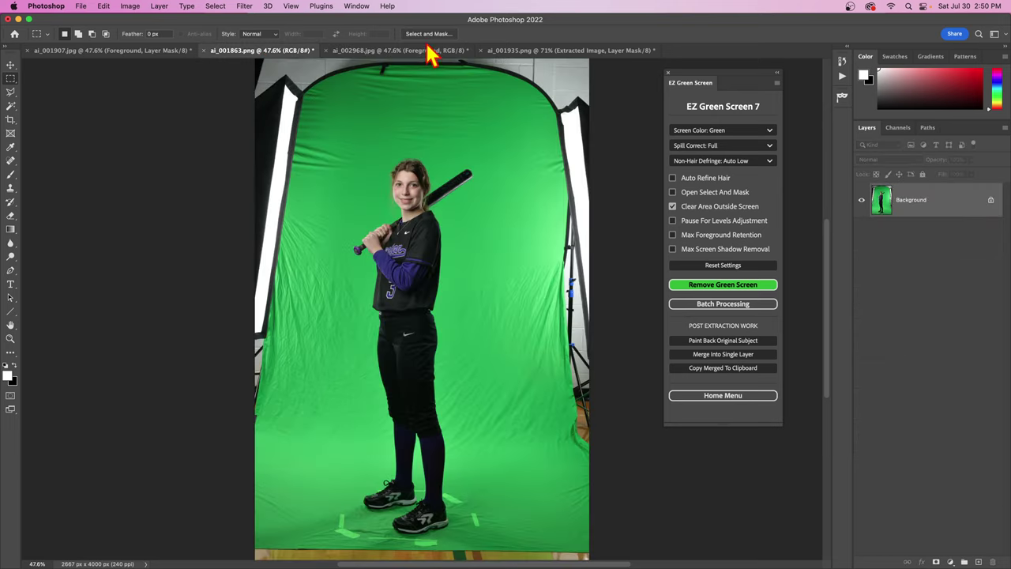
{"action": "left_click", "coordinate": [517, 52]}
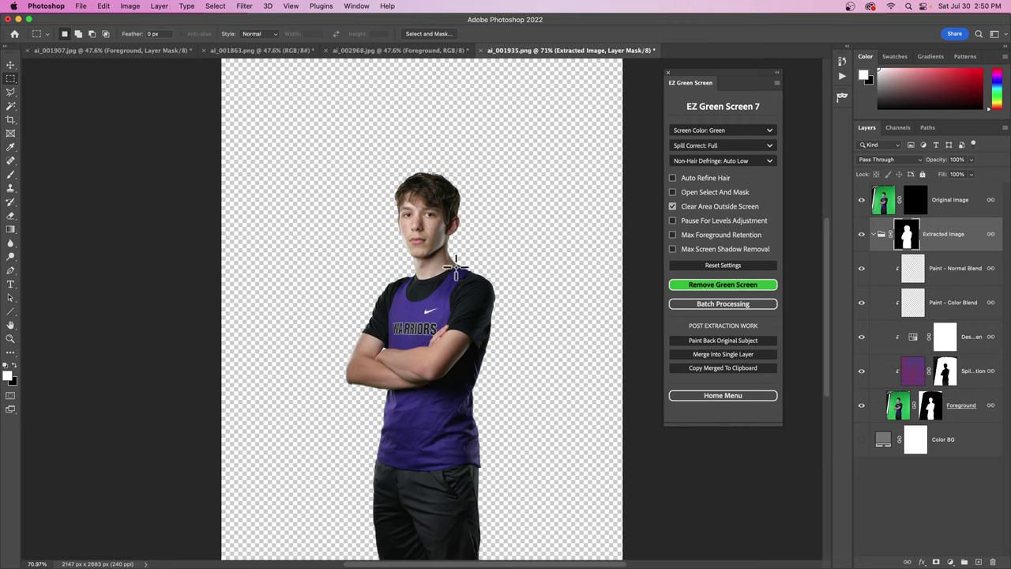
{"action": "left_click", "coordinate": [395, 50]}
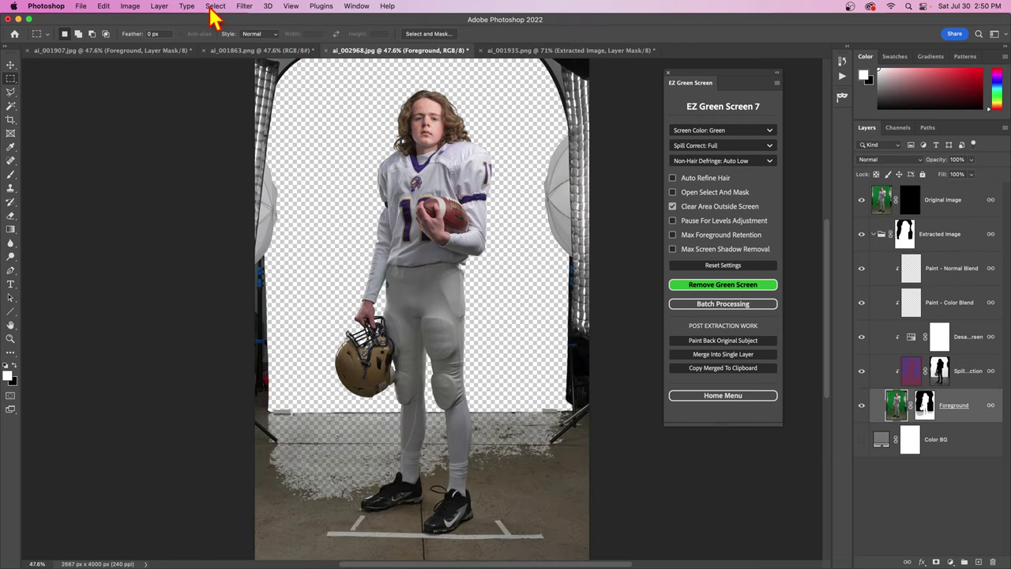
{"action": "left_click", "coordinate": [227, 53]}
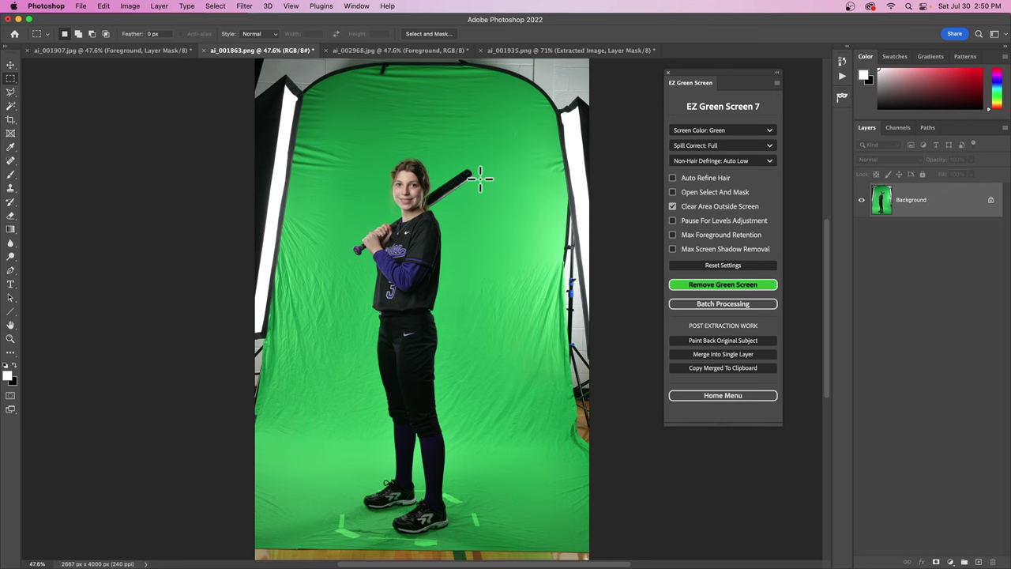
{"action": "left_click", "coordinate": [390, 52]}
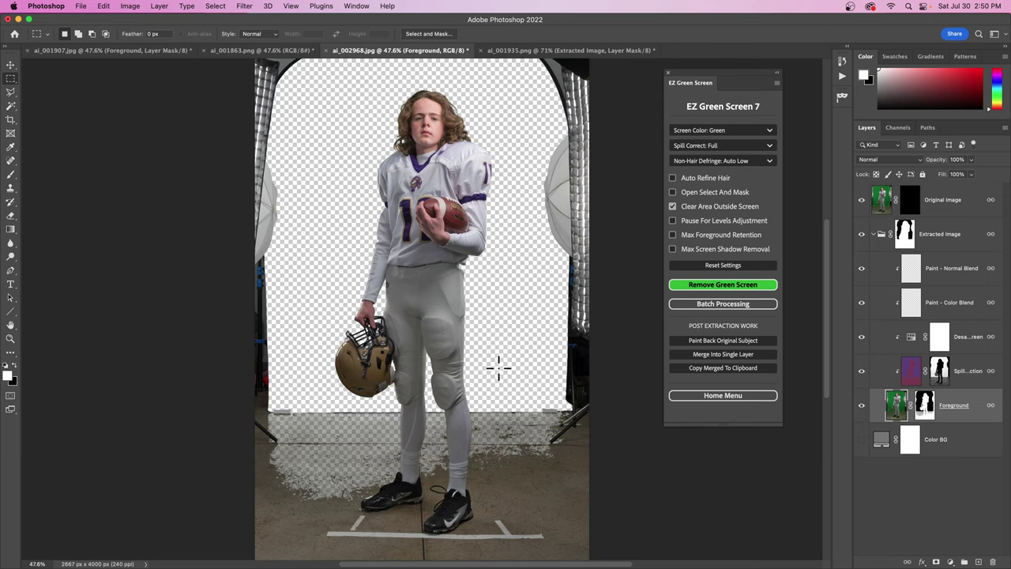
{"action": "left_click", "coordinate": [505, 52]}
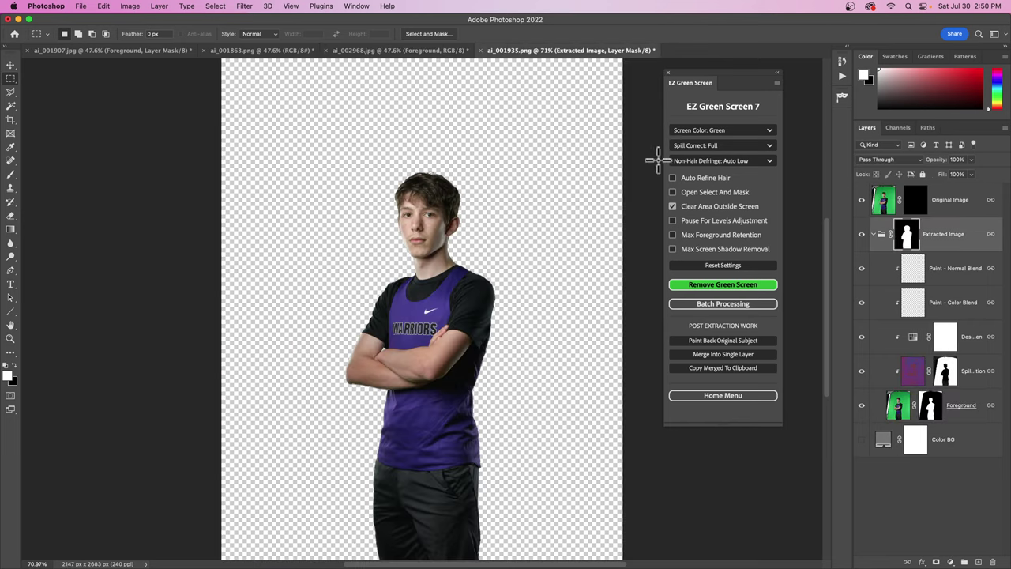
Step: Revert ai_001935.png to its unextracted state in the history and remove its green screen again
{"action": "left_click", "coordinate": [842, 63]}
{"action": "left_click", "coordinate": [820, 76]}
{"action": "left_click", "coordinate": [821, 63]}
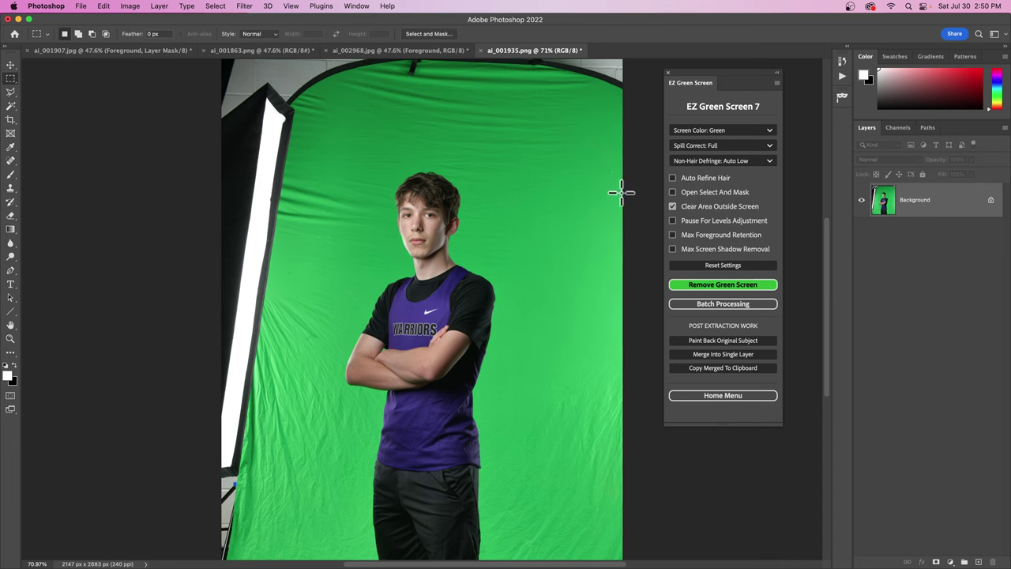
{"action": "key", "text": "super+minus"}
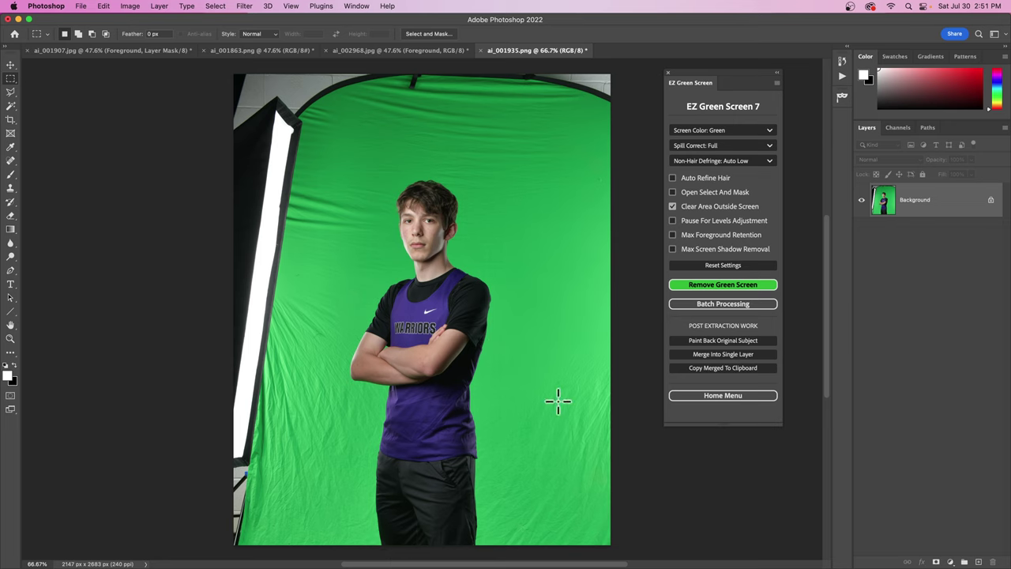
{"action": "left_click", "coordinate": [705, 284]}
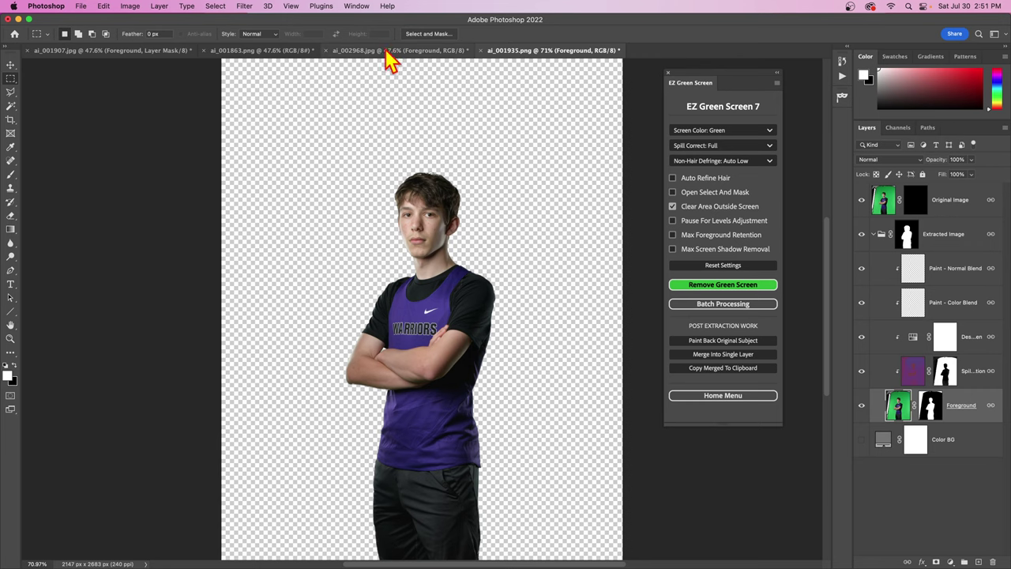
Step: Select the subject in ai_001863.png automatically and expand the selection by 120 pixels
{"action": "left_click", "coordinate": [312, 52]}
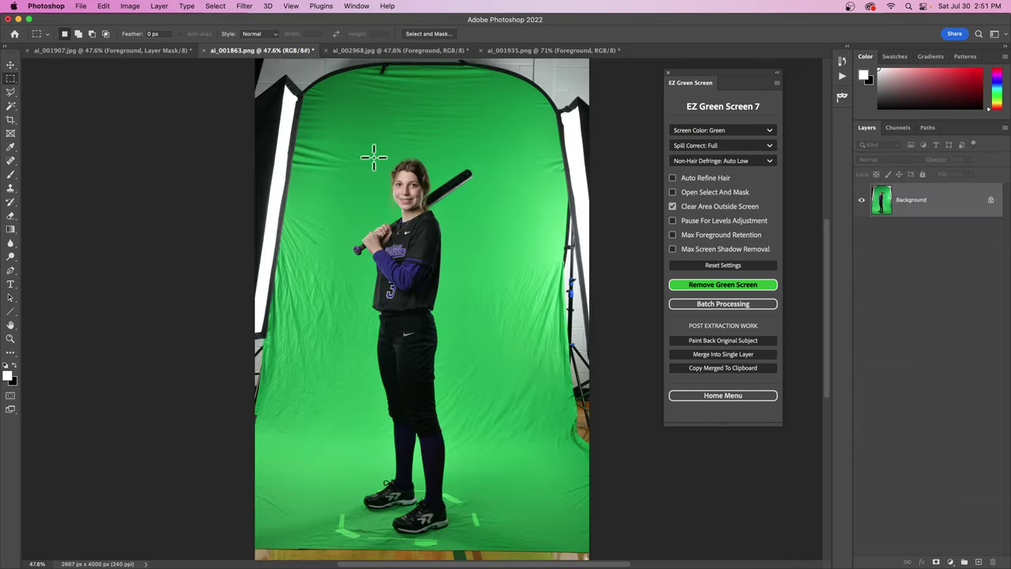
{"action": "left_click", "coordinate": [215, 7]}
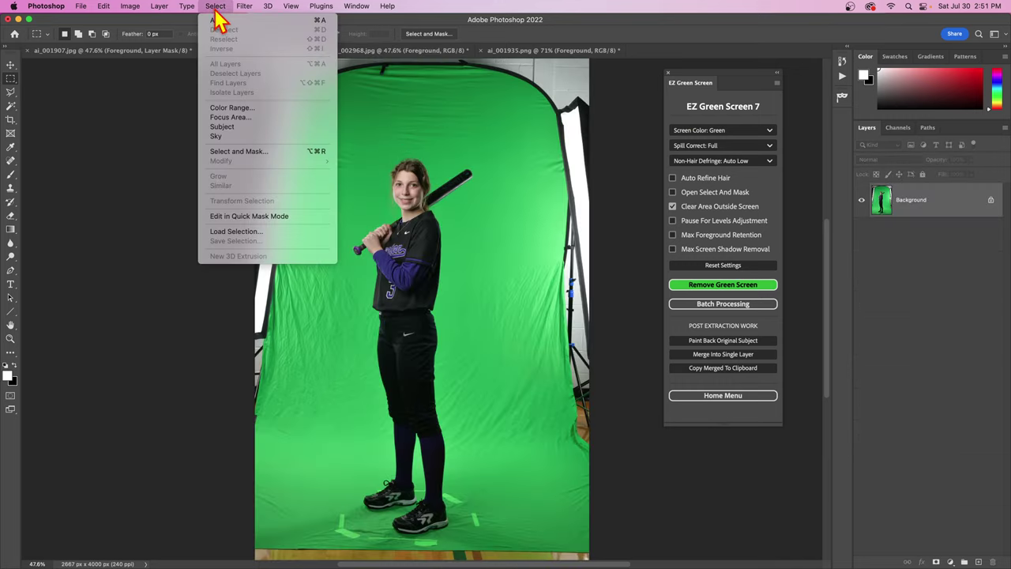
{"action": "left_click", "coordinate": [225, 126]}
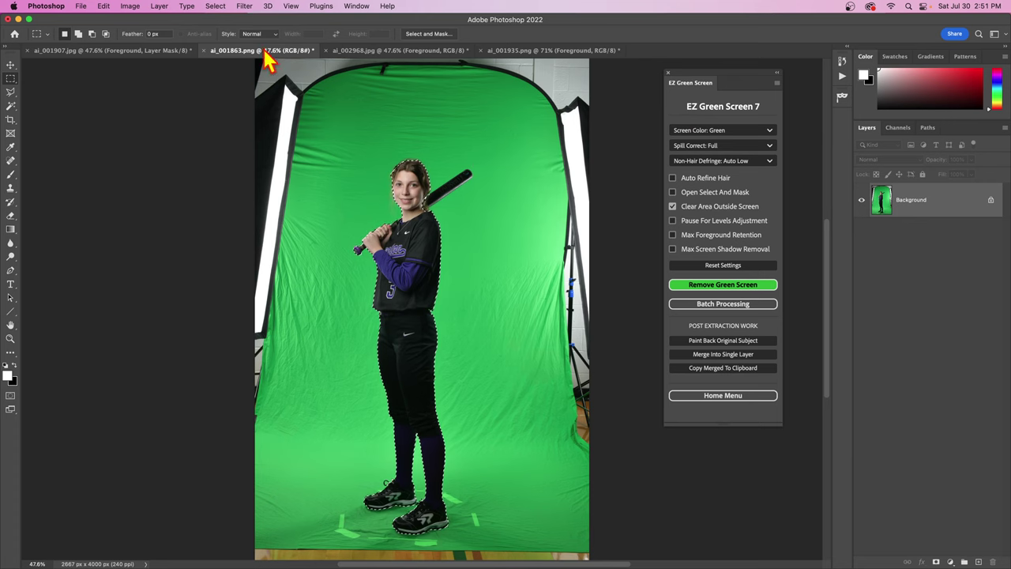
{"action": "left_click", "coordinate": [215, 6]}
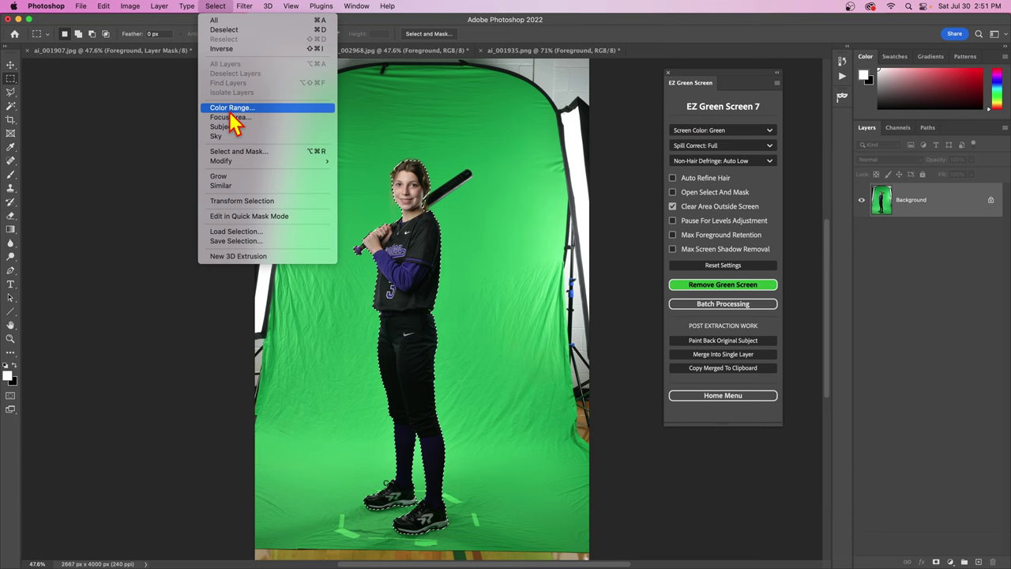
{"action": "mouse_move", "coordinate": [255, 162]}
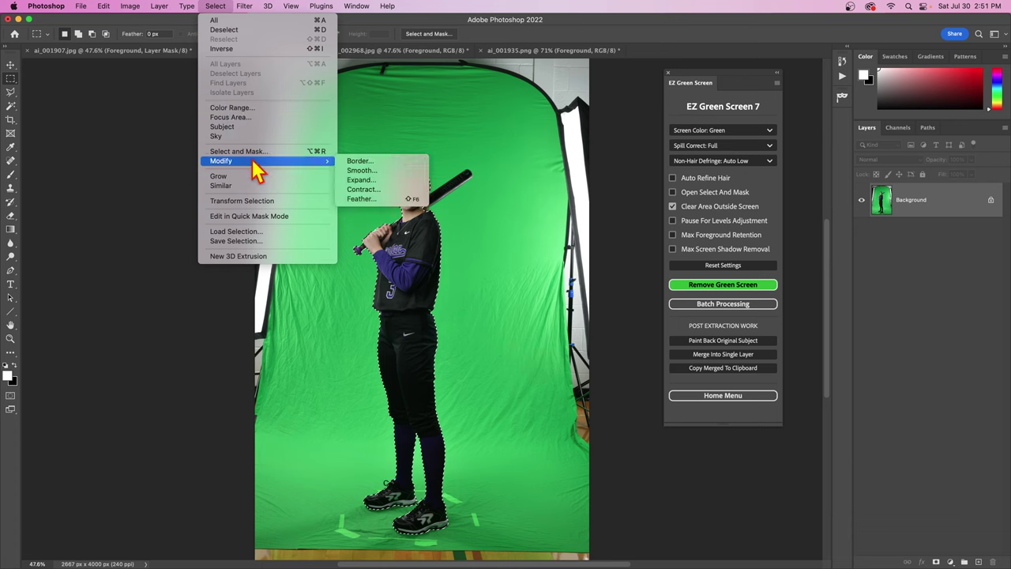
{"action": "left_click", "coordinate": [383, 180]}
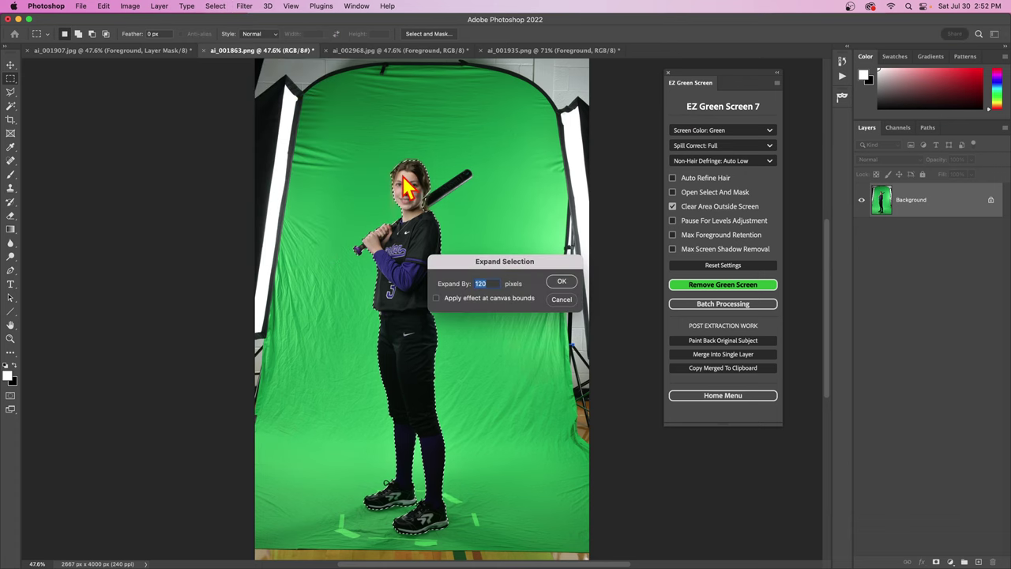
{"action": "left_click", "coordinate": [567, 282]}
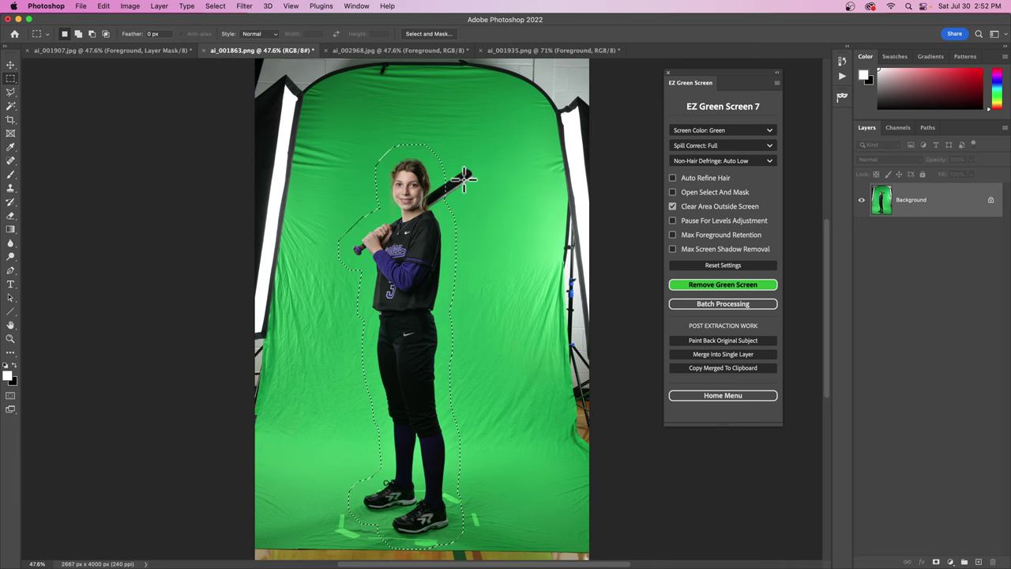
Step: Remove the green screen from ai_001863.png and view the Extracted Image group's mask alone, loaded as a selection
{"action": "scroll", "coordinate": [478, 388], "scroll_direction": "down", "scroll_amount": 1}
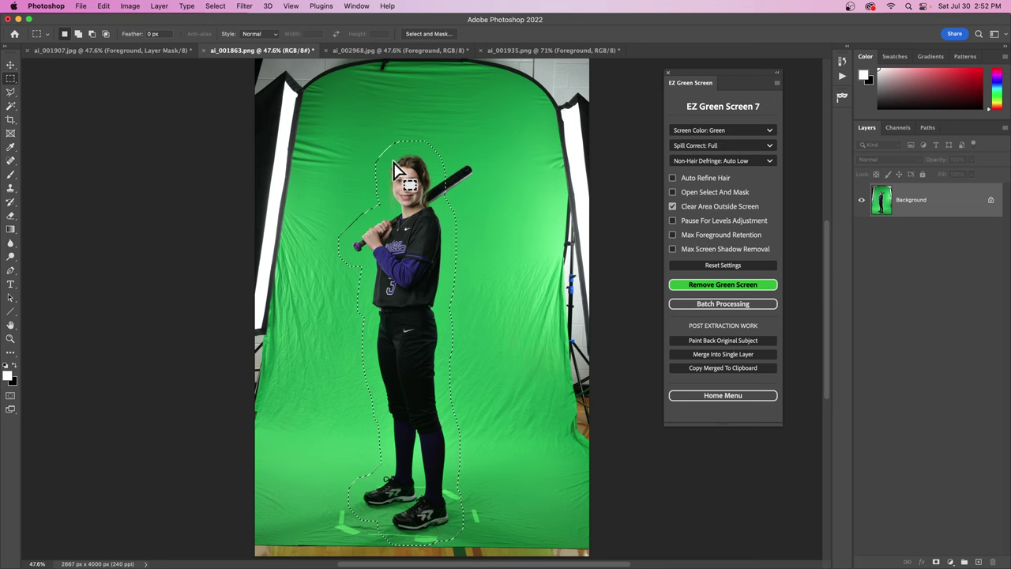
{"action": "left_click", "coordinate": [697, 286]}
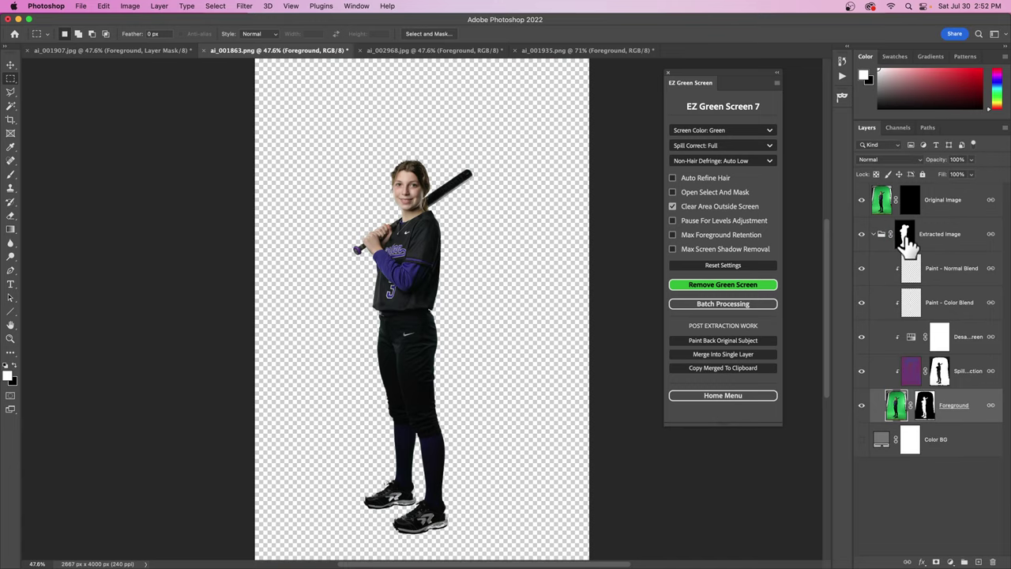
{"action": "left_click", "coordinate": [904, 236], "text": "alt"}
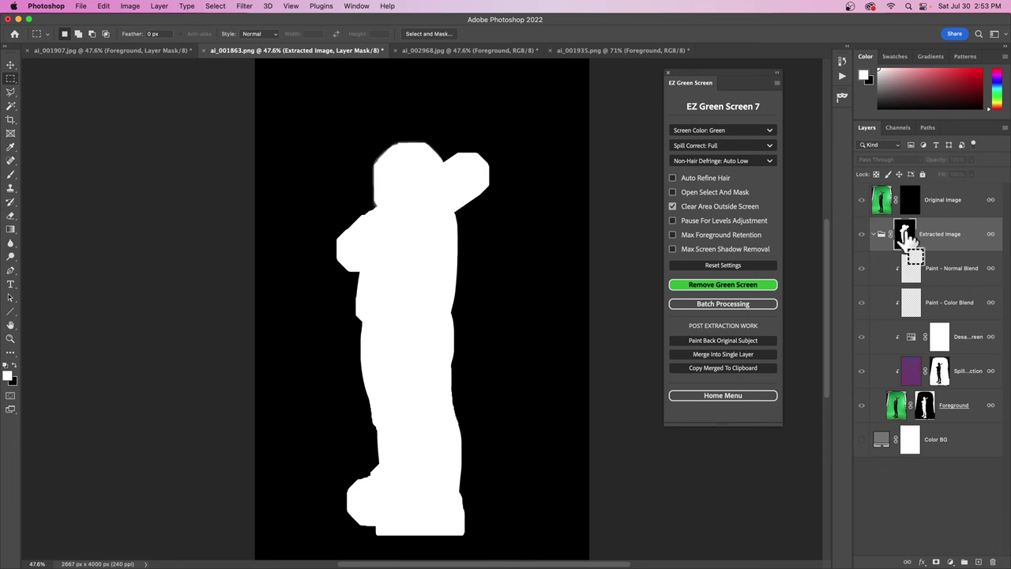
{"action": "left_click", "coordinate": [905, 236], "text": "super"}
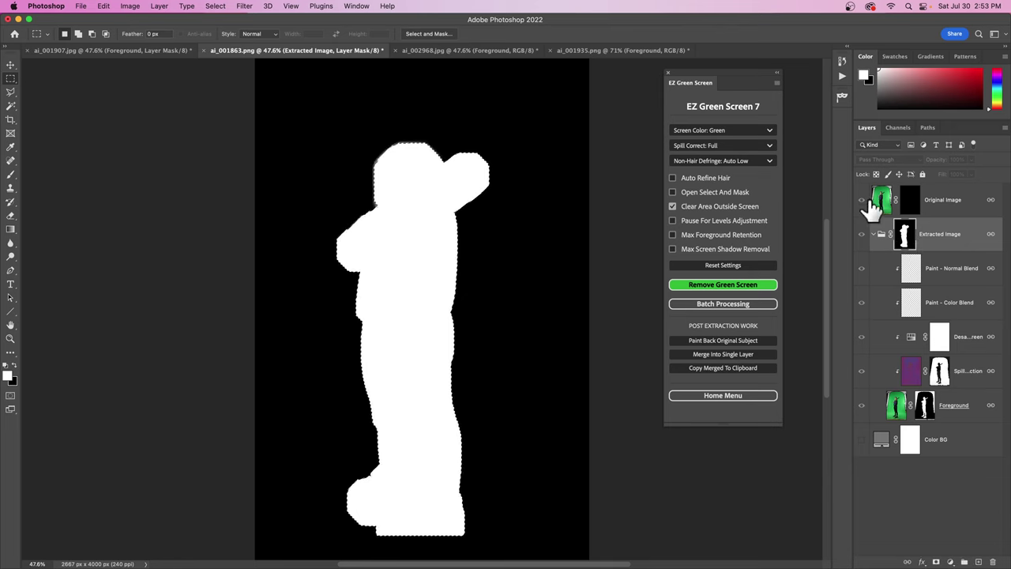
Step: Inspect the Original Image and Foreground masks of ai_001863.png, ending on the Foreground layer's extracted image
{"action": "left_click", "coordinate": [878, 200]}
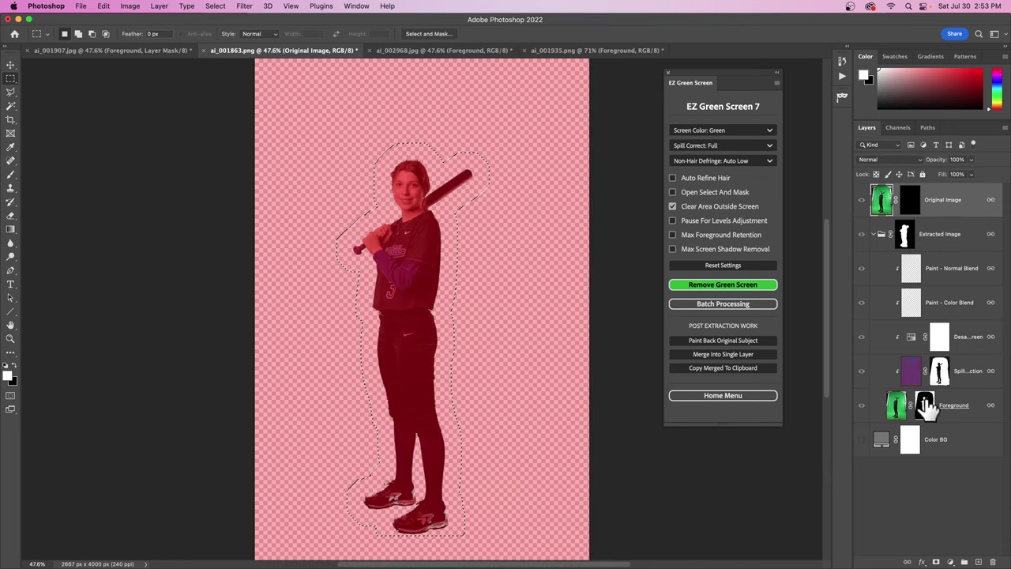
{"action": "left_click", "coordinate": [924, 406]}
{"action": "left_click", "coordinate": [897, 404]}
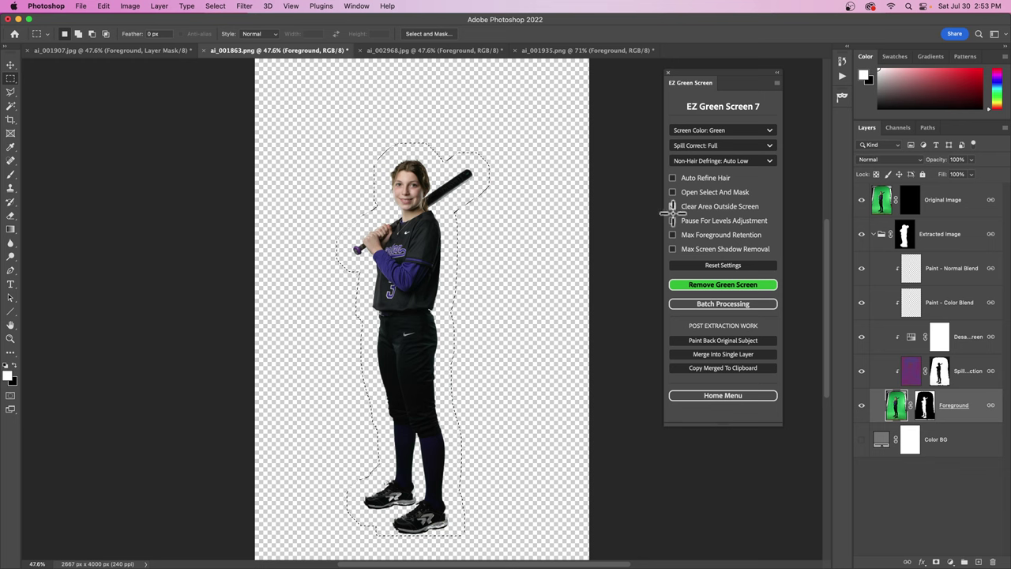
{"action": "left_click", "coordinate": [672, 206]}
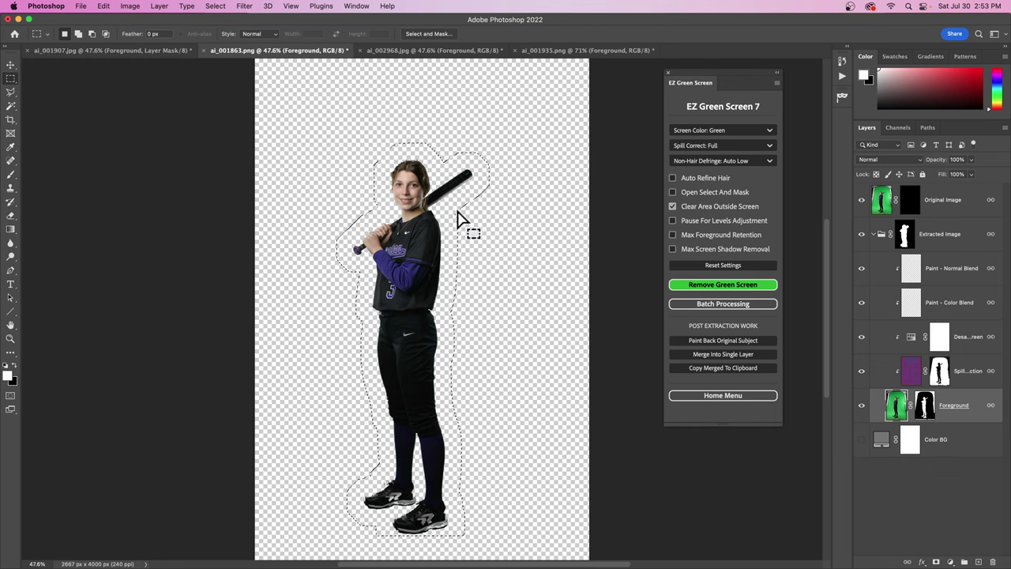
Step: Revert ai_001907.jpg to its original unextracted state in the history
{"action": "left_click", "coordinate": [146, 57]}
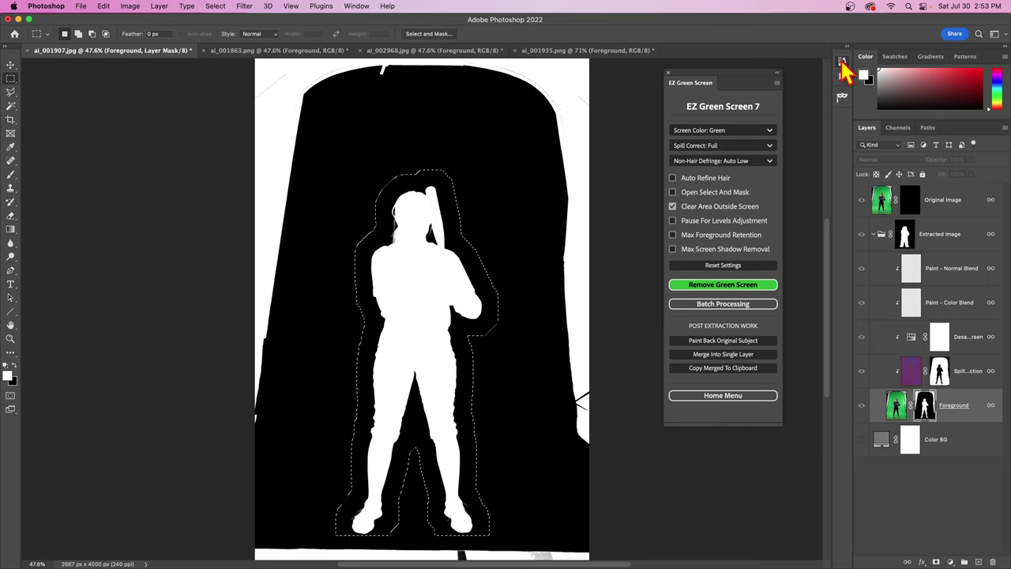
{"action": "left_click", "coordinate": [842, 61]}
{"action": "left_click", "coordinate": [813, 73]}
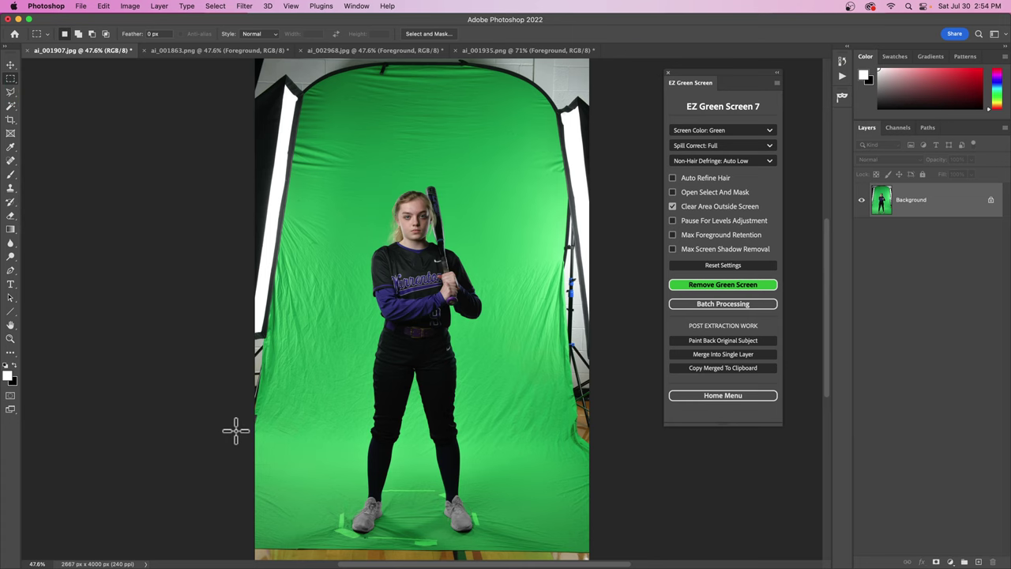
Step: Select rectangles over both lower corners of ai_001907.jpg beside the subject's legs, fill them with white and deselect
{"action": "key", "text": "super+minus"}
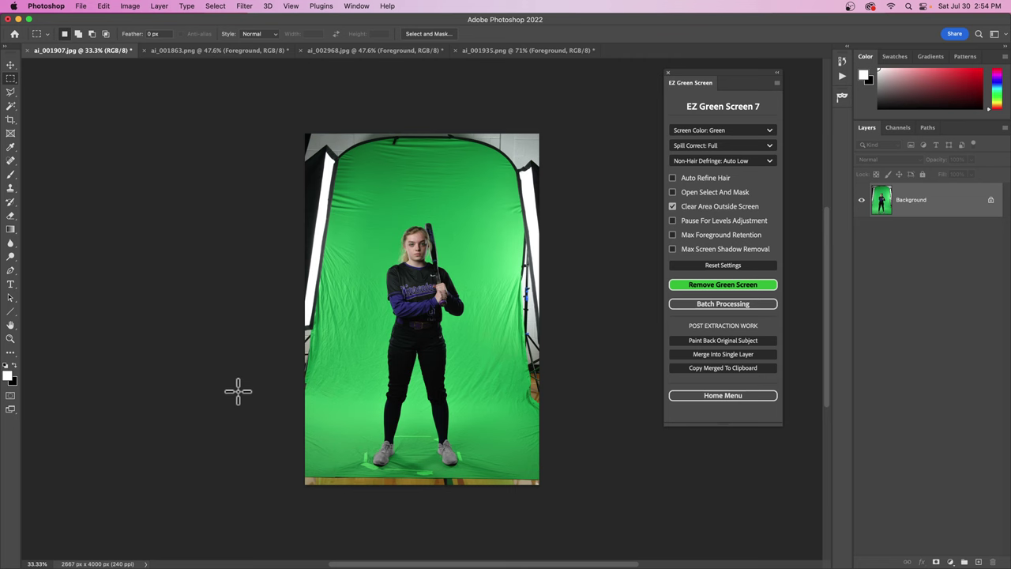
{"action": "left_click_drag", "start_coordinate": [299, 384], "coordinate": [361, 511]}
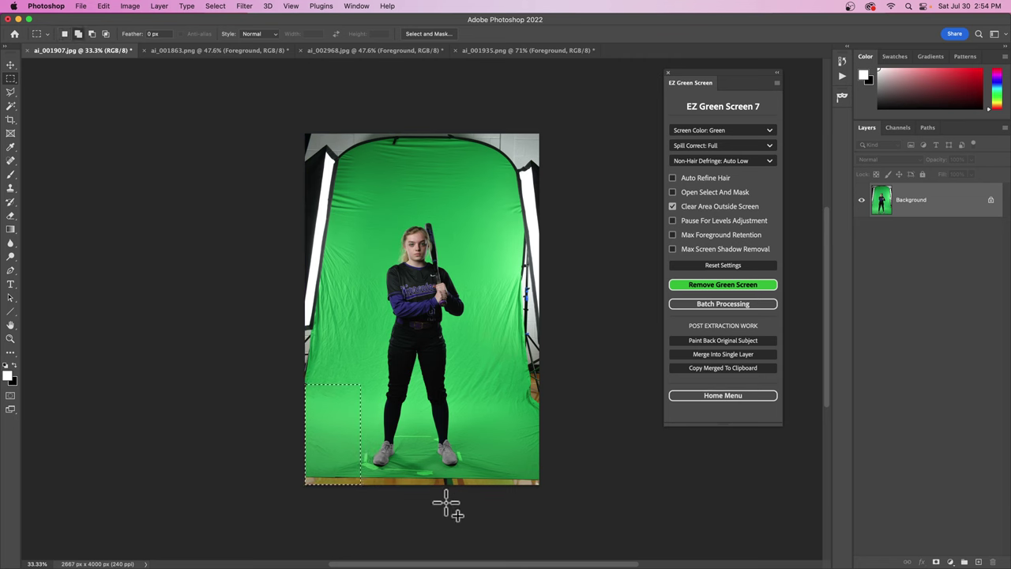
{"action": "left_click_drag", "start_coordinate": [562, 488], "coordinate": [471, 383]}
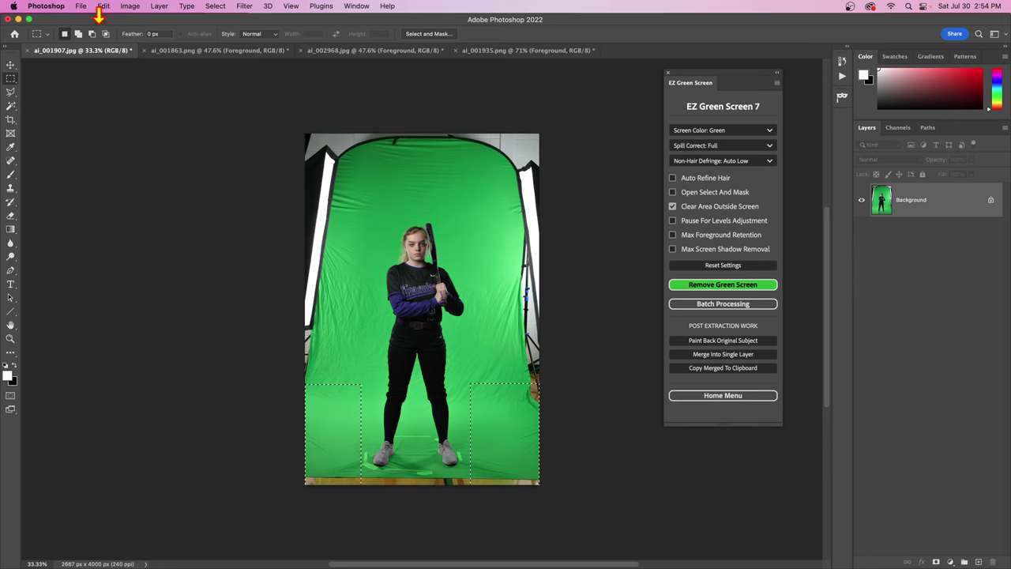
{"action": "left_click", "coordinate": [104, 6]}
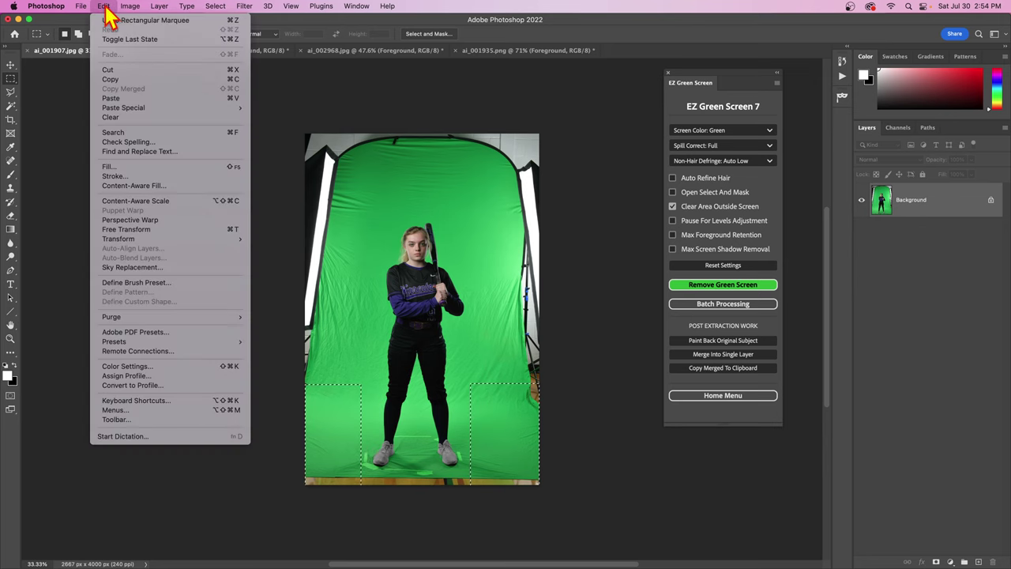
{"action": "left_click", "coordinate": [126, 167]}
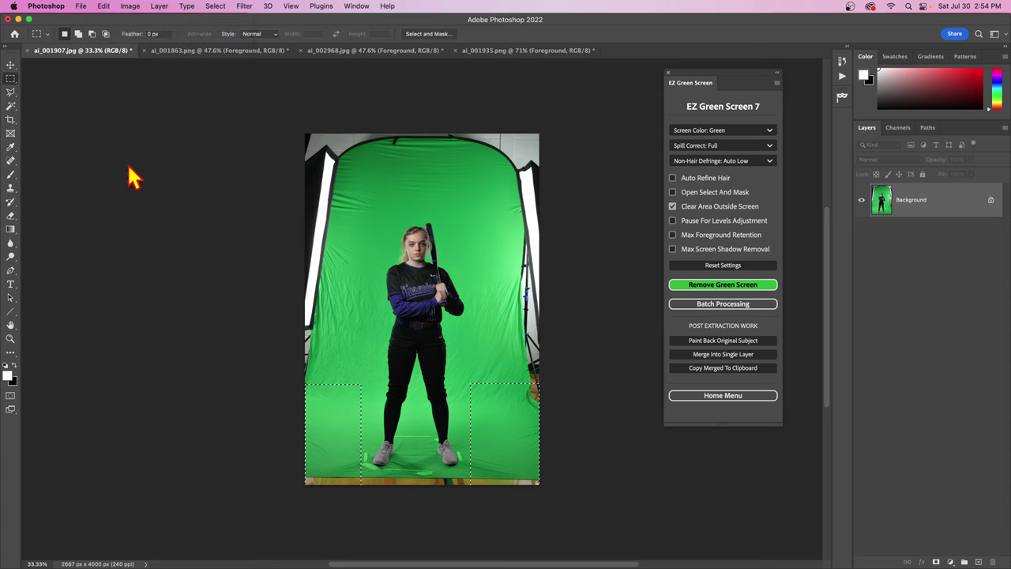
{"action": "left_click", "coordinate": [576, 212]}
{"action": "key", "text": "m"}
{"action": "key", "text": "super+d"}
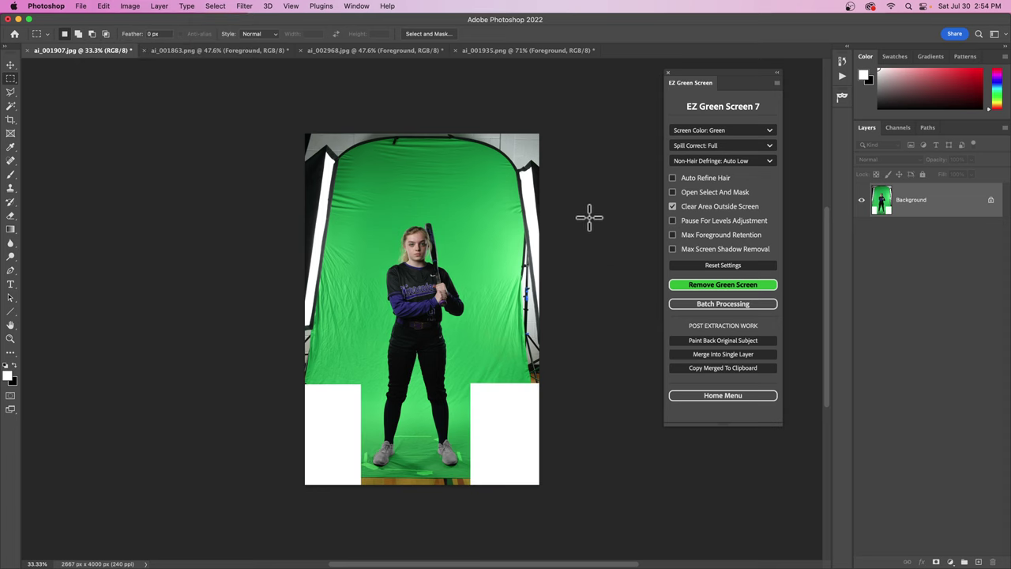
Step: Remove the green screen from ai_001907.jpg with Clear Area Outside Screen enabled and disable the Original Image layer's mask
{"action": "scroll", "coordinate": [616, 278], "scroll_direction": "down", "scroll_amount": 1}
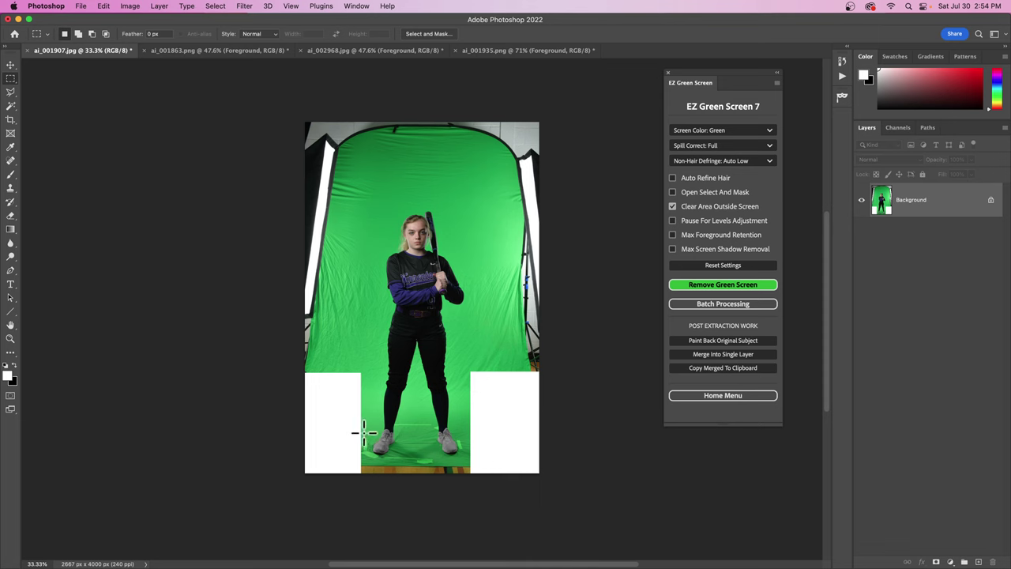
{"action": "left_click", "coordinate": [711, 286]}
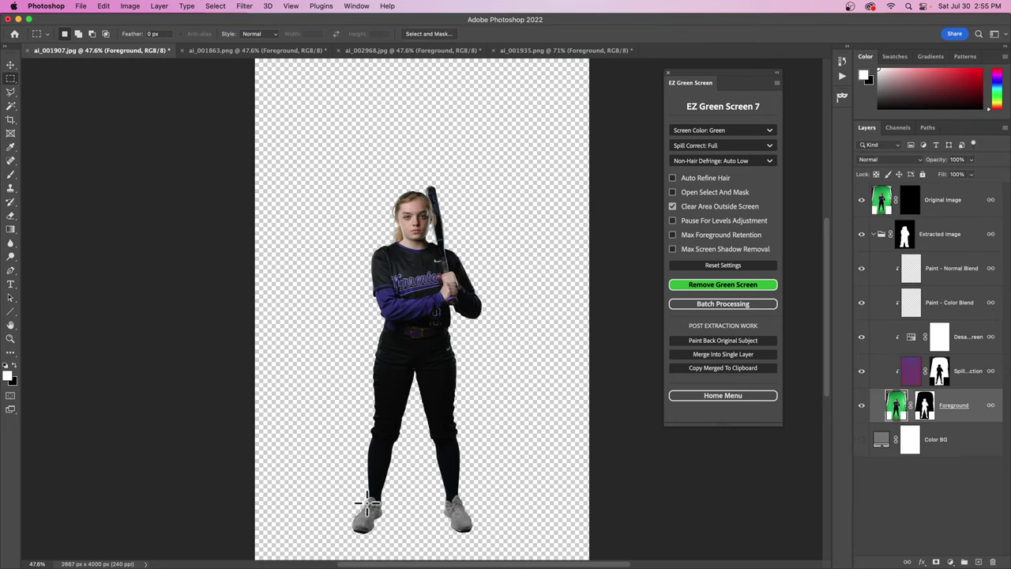
{"action": "right_click", "coordinate": [896, 207]}
{"action": "left_click", "coordinate": [927, 207]}
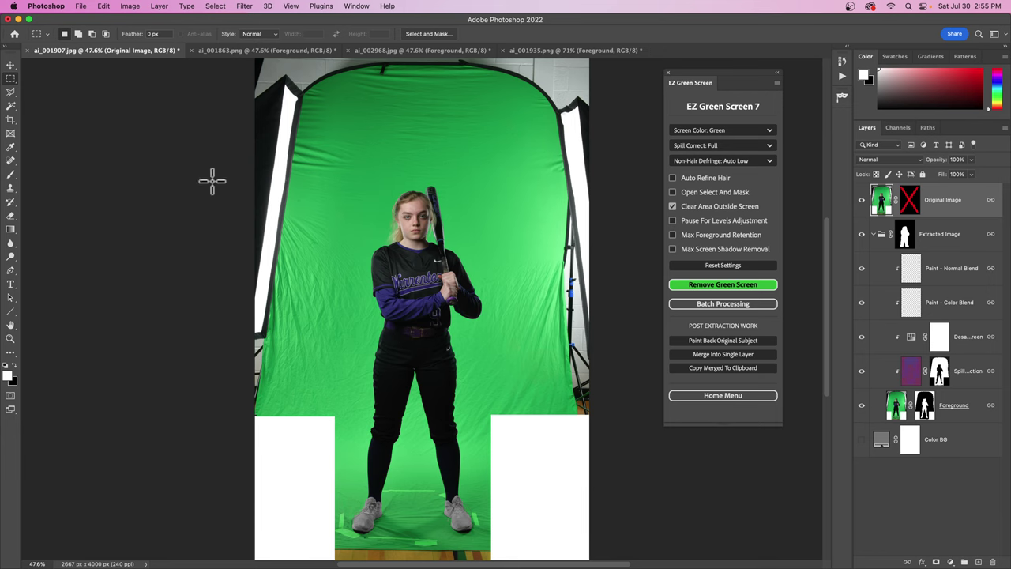
Step: Outline the softbox at the photo's left edge with the Polygonal Lasso tool
{"action": "left_click", "coordinate": [11, 92]}
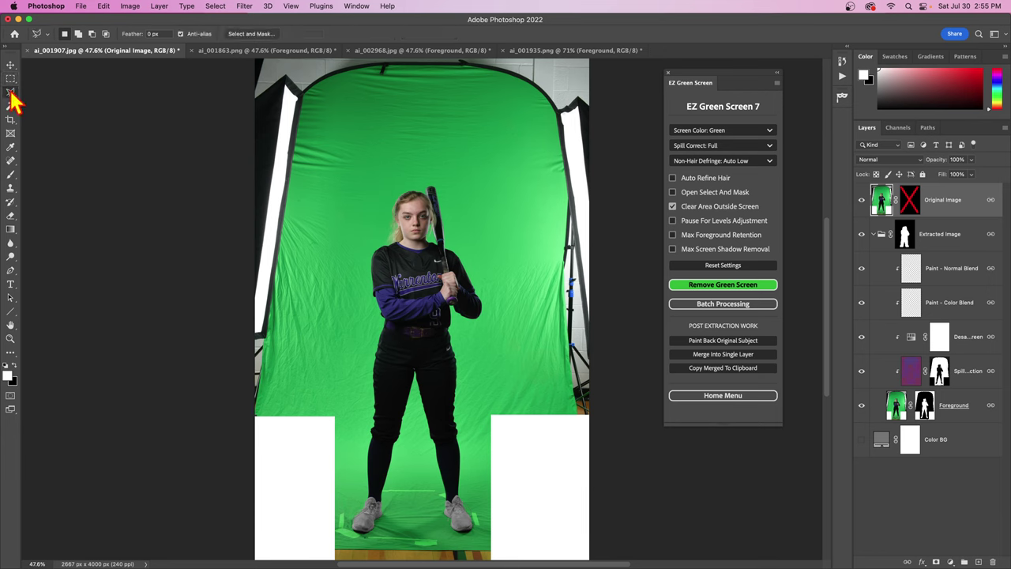
{"action": "left_click", "coordinate": [253, 102]}
{"action": "left_click", "coordinate": [286, 78]}
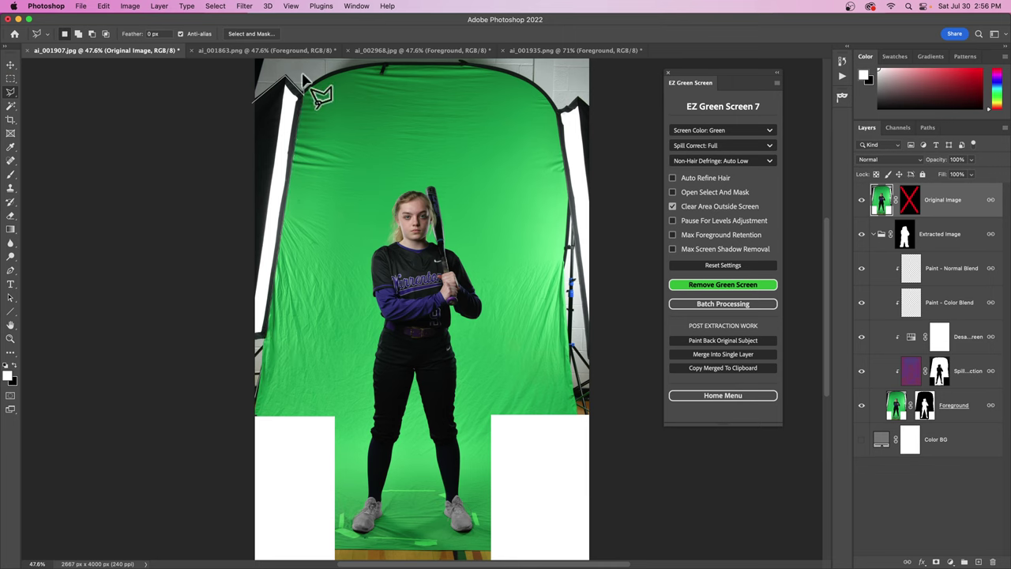
{"action": "left_click", "coordinate": [302, 96]}
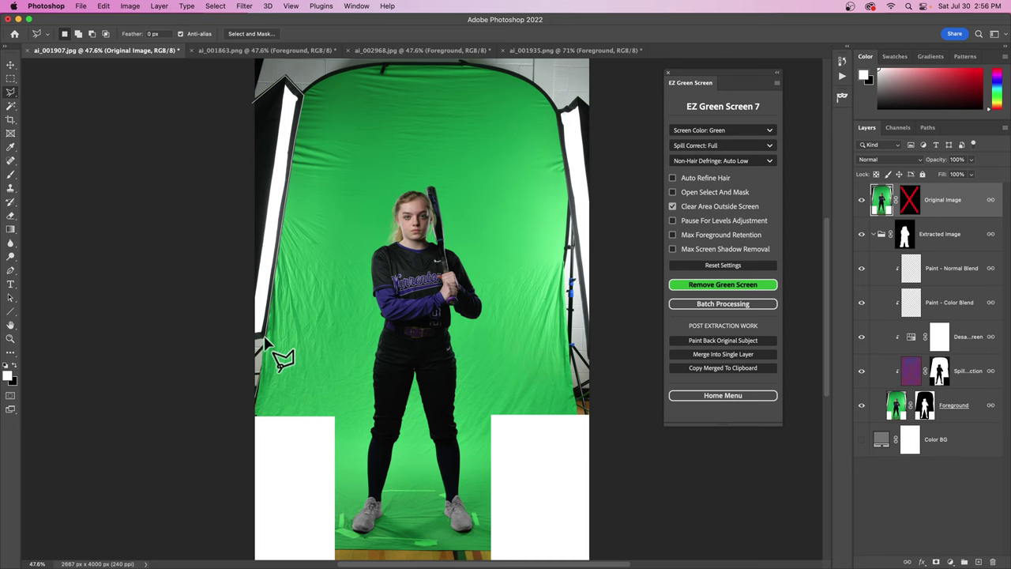
{"action": "left_click", "coordinate": [223, 346]}
{"action": "double_click", "coordinate": [189, 150]}
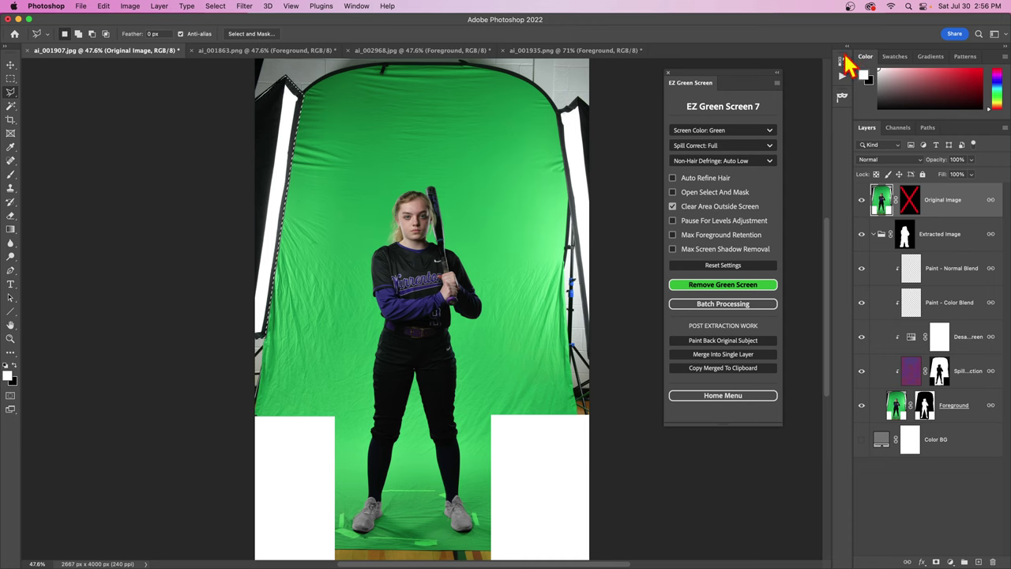
Step: Delete the Original Image layer's mask without applying it
{"action": "left_click_drag", "start_coordinate": [906, 200], "coordinate": [928, 481]}
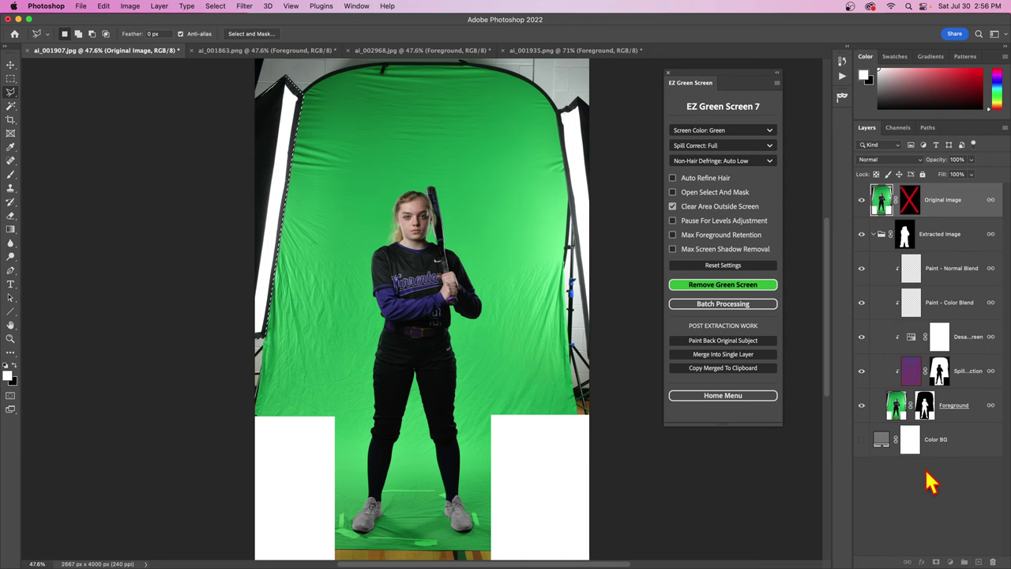
{"action": "left_click_drag", "start_coordinate": [908, 201], "coordinate": [995, 560]}
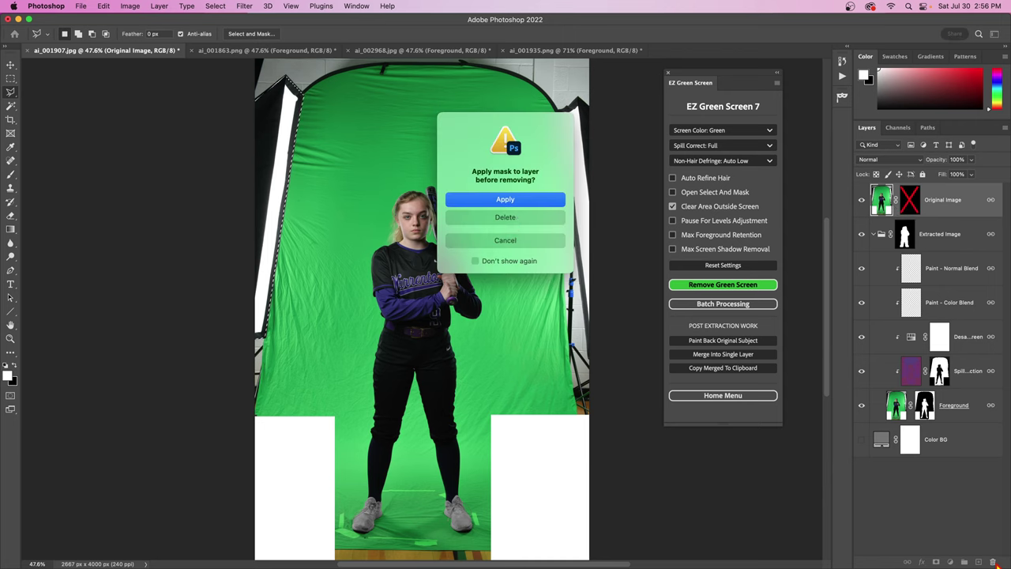
{"action": "left_click", "coordinate": [506, 218]}
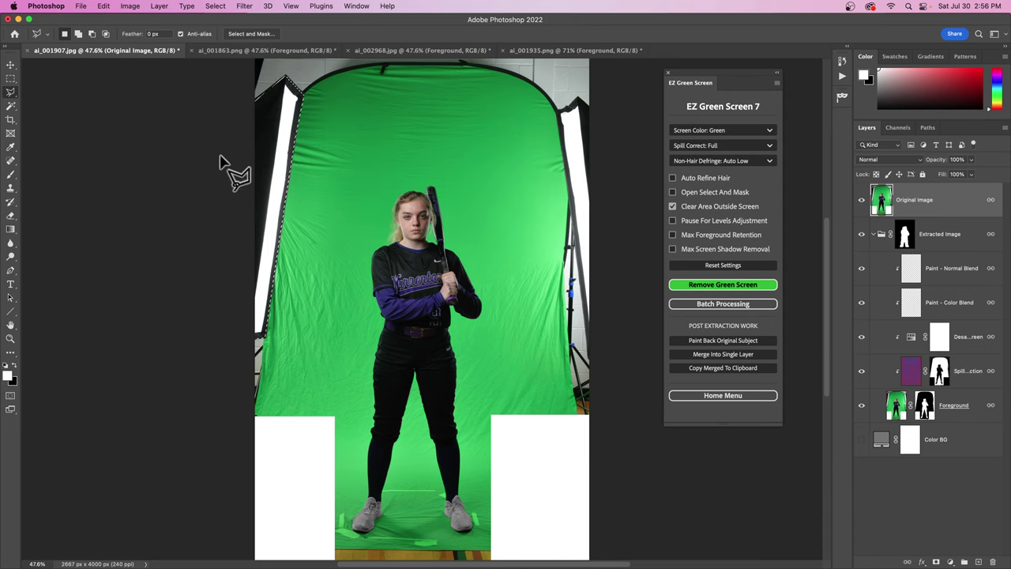
Step: Try to move the selected softbox onto the green screen beside the subject, then undo the move
{"action": "left_click_drag", "start_coordinate": [263, 170], "coordinate": [337, 214]}
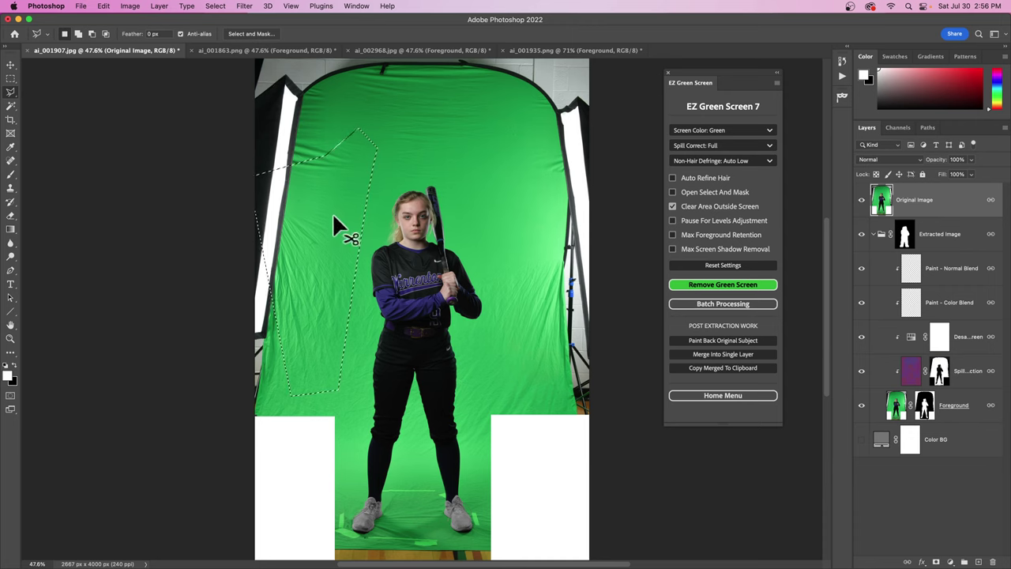
{"action": "key", "text": "super+z"}
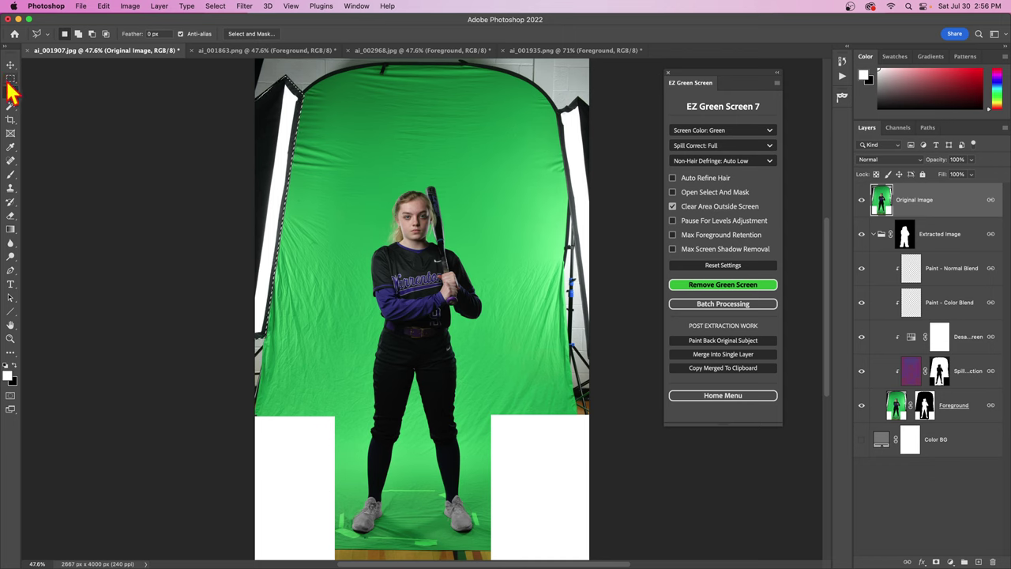
{"action": "left_click", "coordinate": [10, 65]}
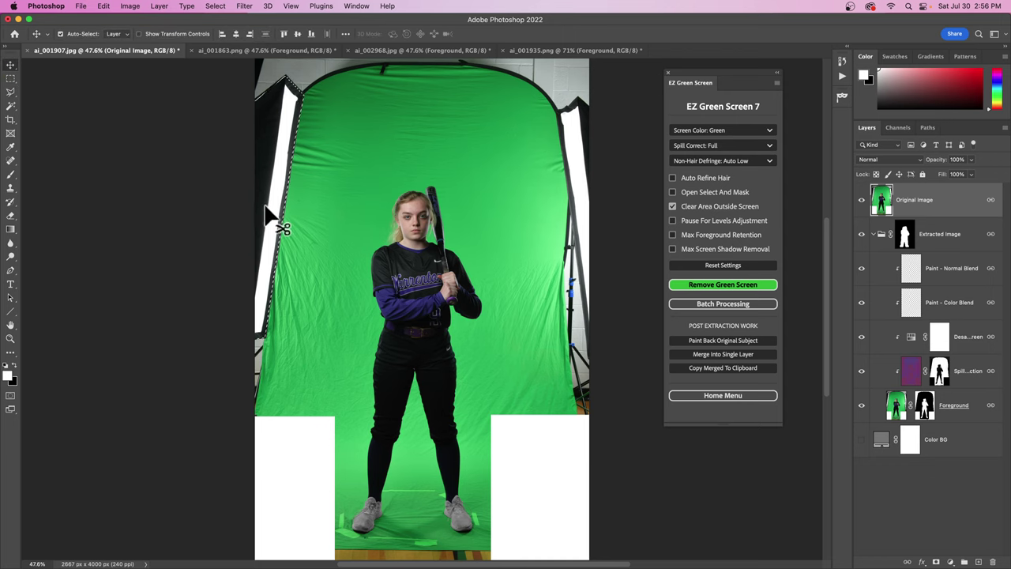
{"action": "left_click_drag", "start_coordinate": [265, 208], "coordinate": [349, 275]}
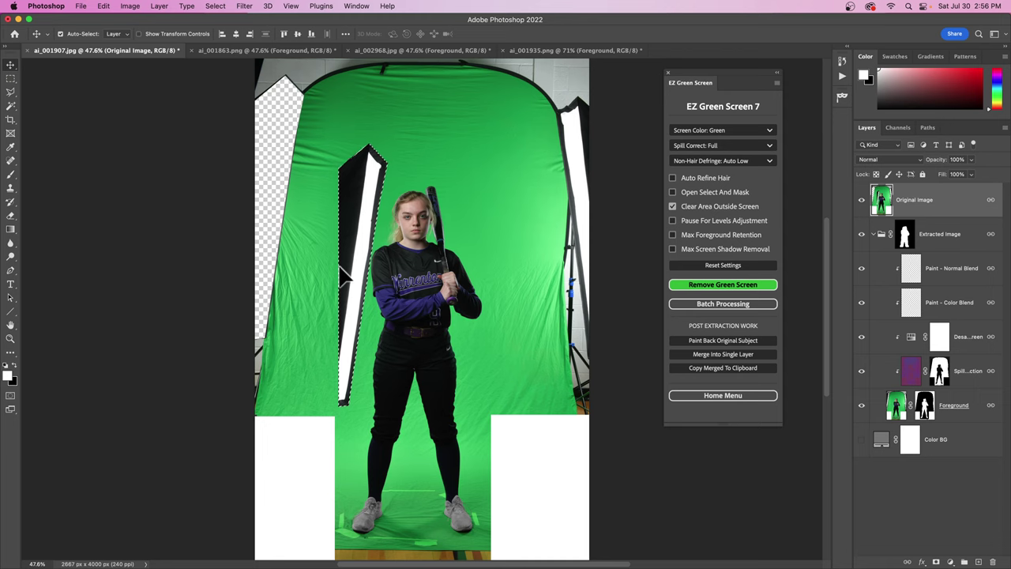
{"action": "left_click_drag", "start_coordinate": [353, 229], "coordinate": [352, 226]}
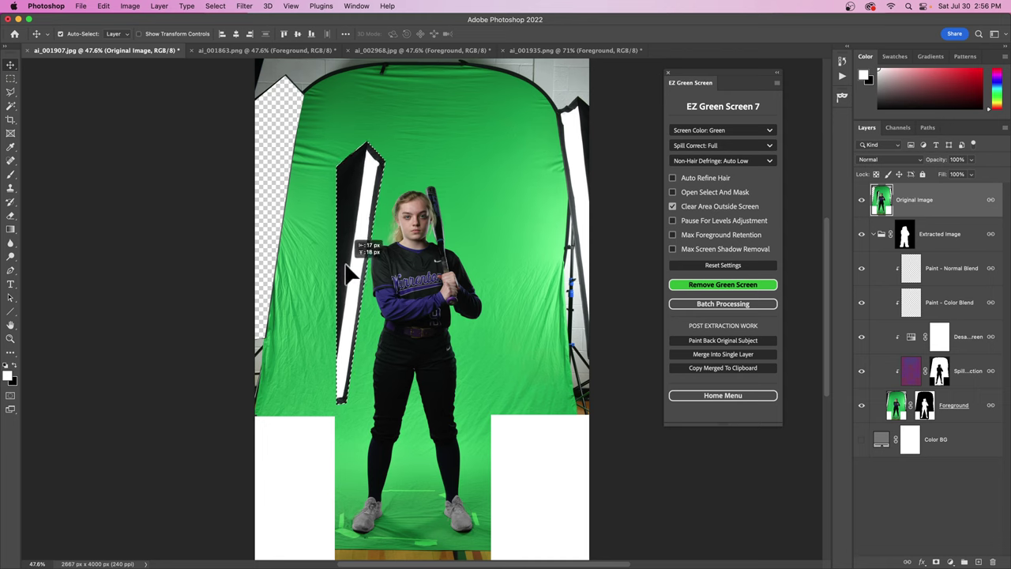
{"action": "left_click", "coordinate": [44, 123]}
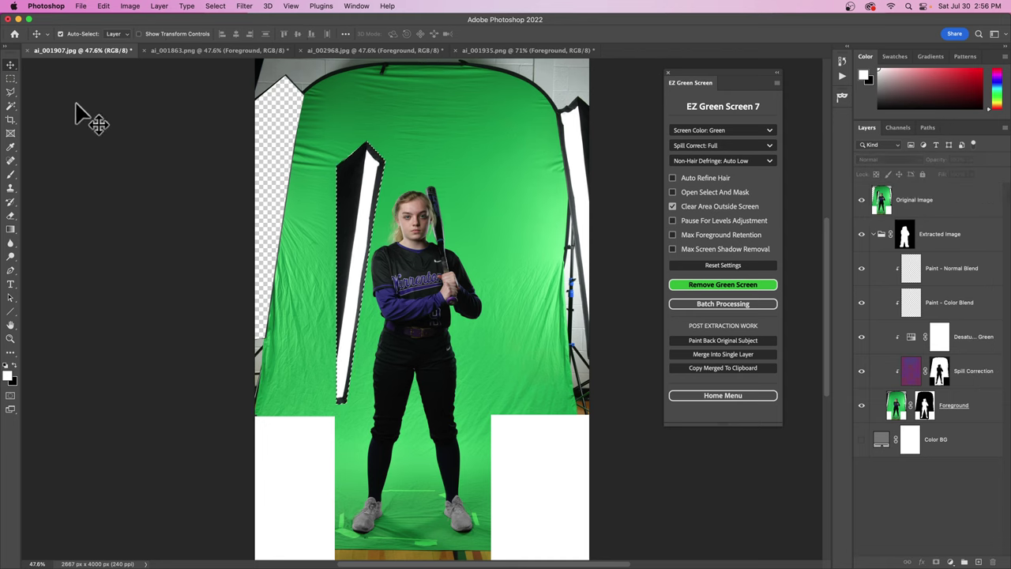
{"action": "left_click", "coordinate": [10, 79]}
{"action": "left_click_drag", "start_coordinate": [243, 79], "coordinate": [300, 355]}
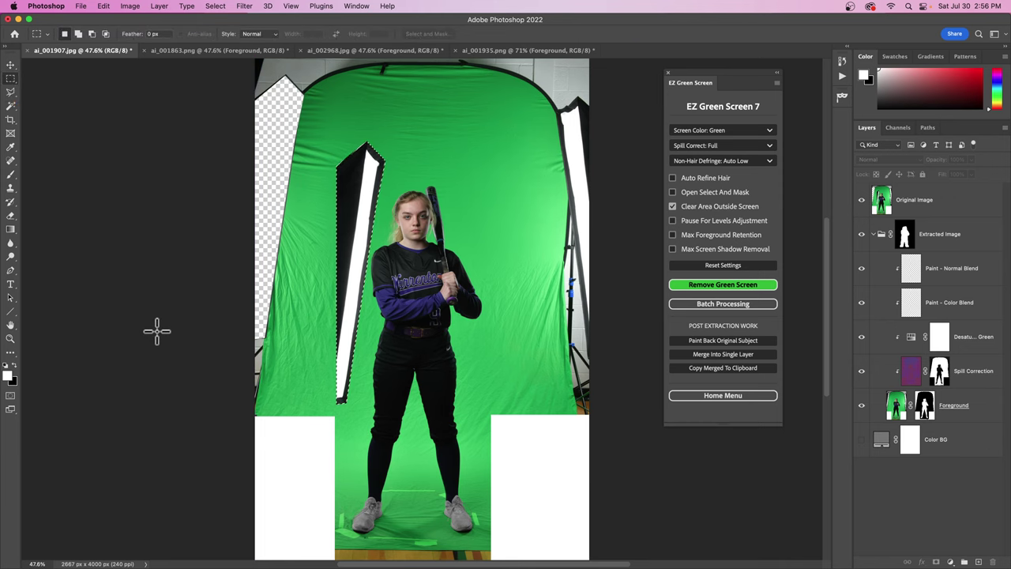
{"action": "key", "text": "super+z"}
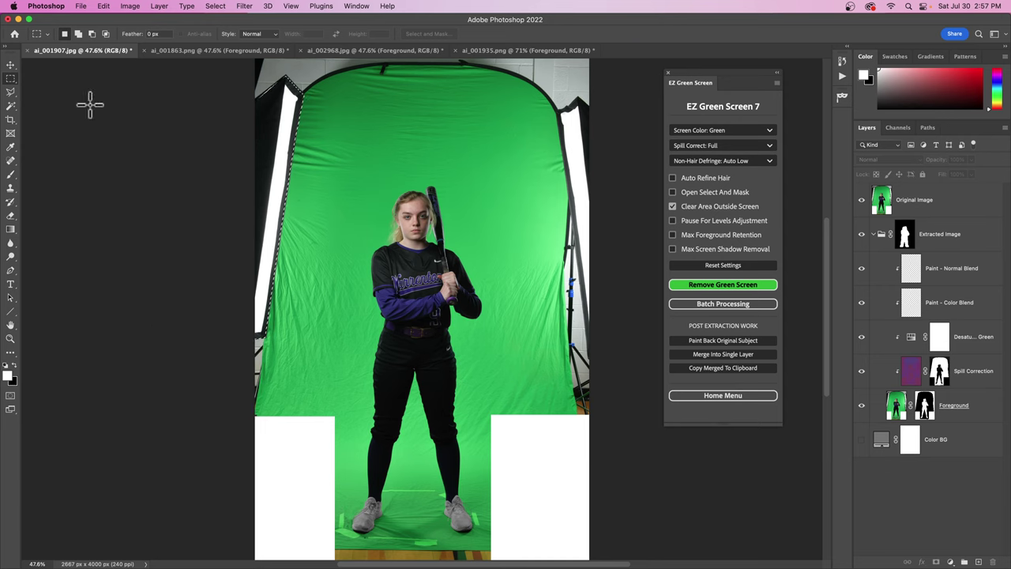
Step: Copy the selected softbox from the Original Image layer to a new layer and move the copy onto the green screen beside the subject
{"action": "left_click", "coordinate": [11, 65]}
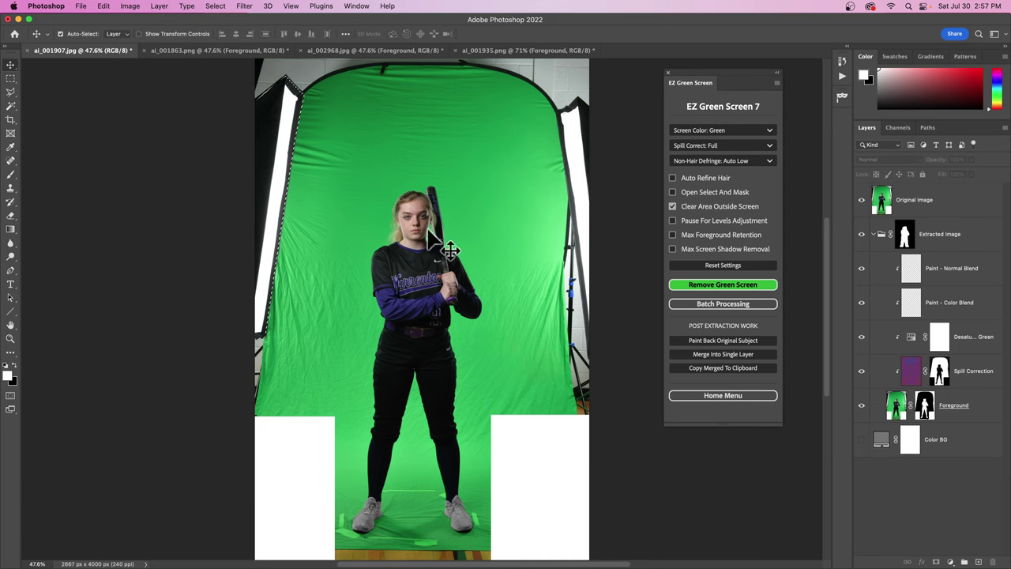
{"action": "left_click", "coordinate": [928, 202]}
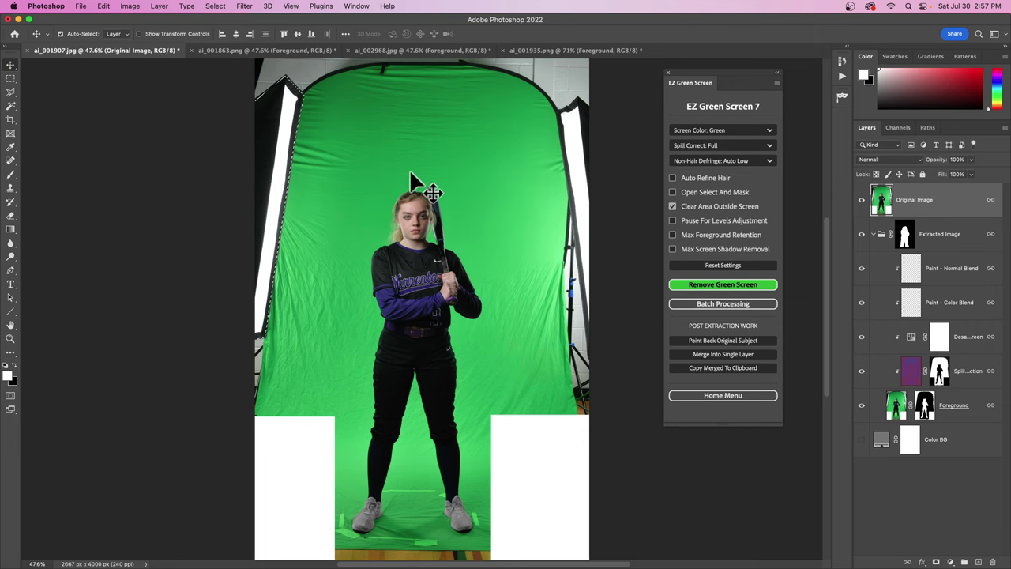
{"action": "key", "text": "super+j"}
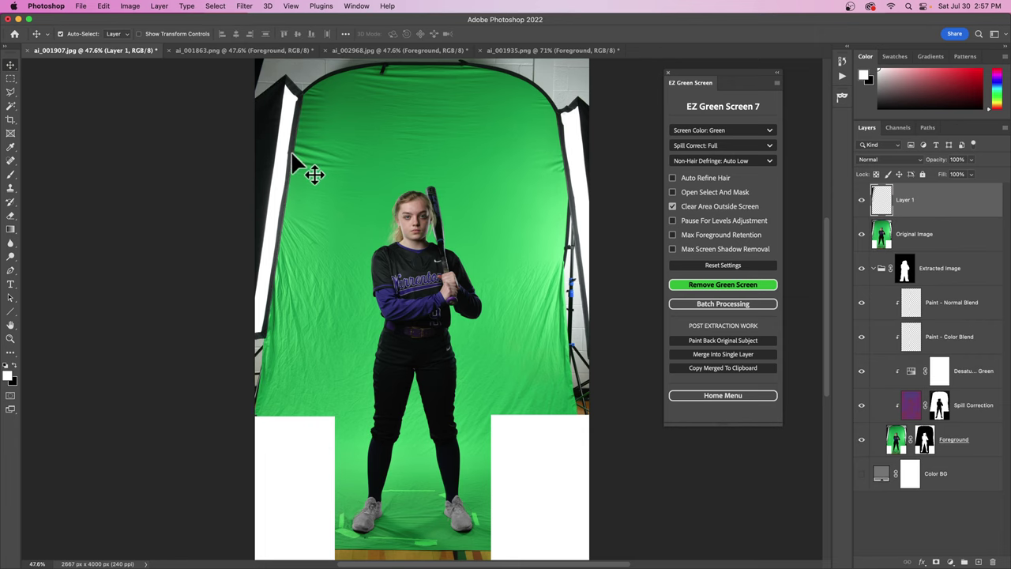
{"action": "left_click_drag", "start_coordinate": [290, 155], "coordinate": [365, 206]}
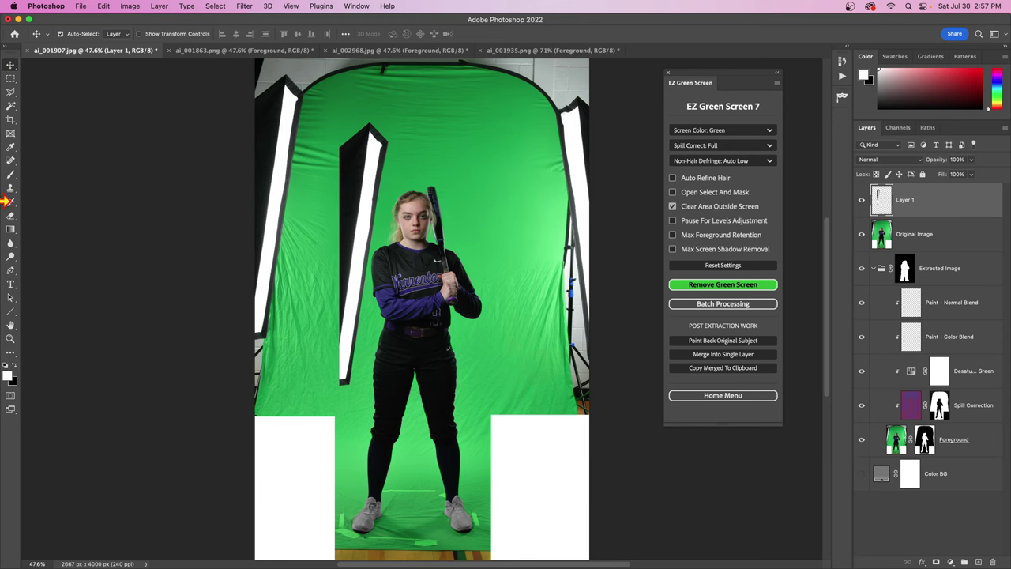
Step: Extend the white block in the photo's lower-left corner toward the subject's foot with a rectangular selection filled with white, and deselect
{"action": "left_click", "coordinate": [10, 79]}
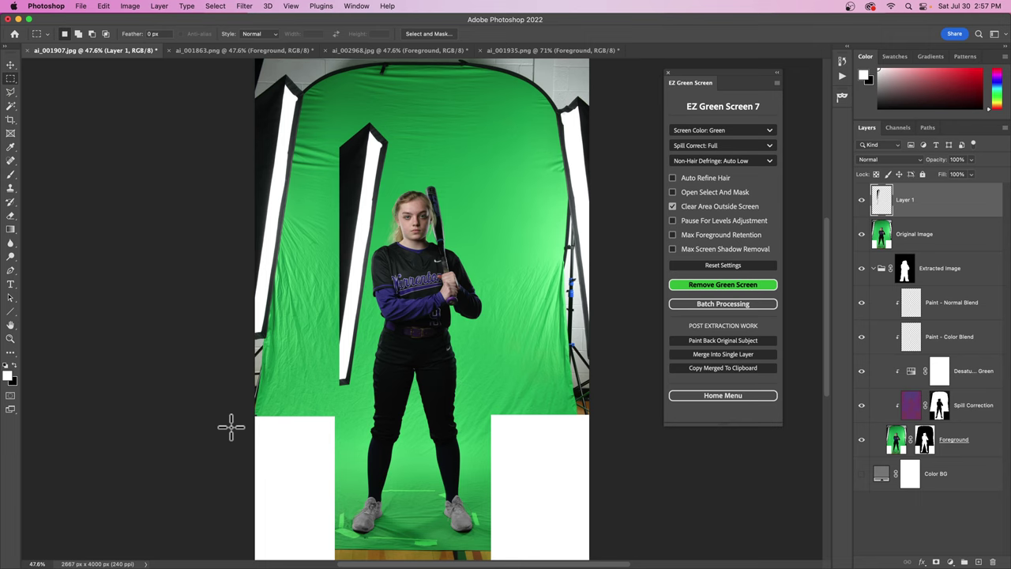
{"action": "left_click_drag", "start_coordinate": [253, 417], "coordinate": [349, 557]}
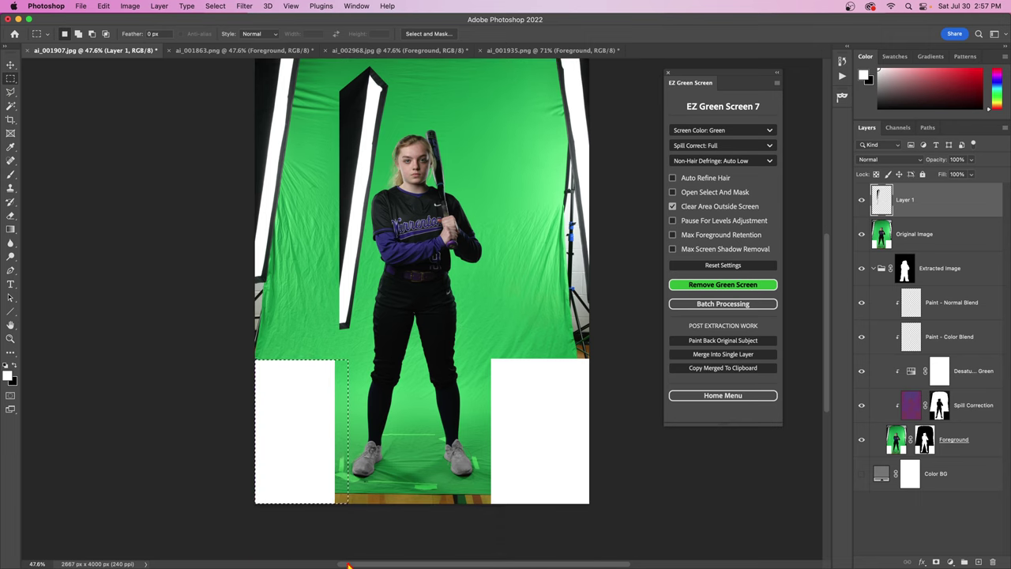
{"action": "left_click", "coordinate": [104, 6]}
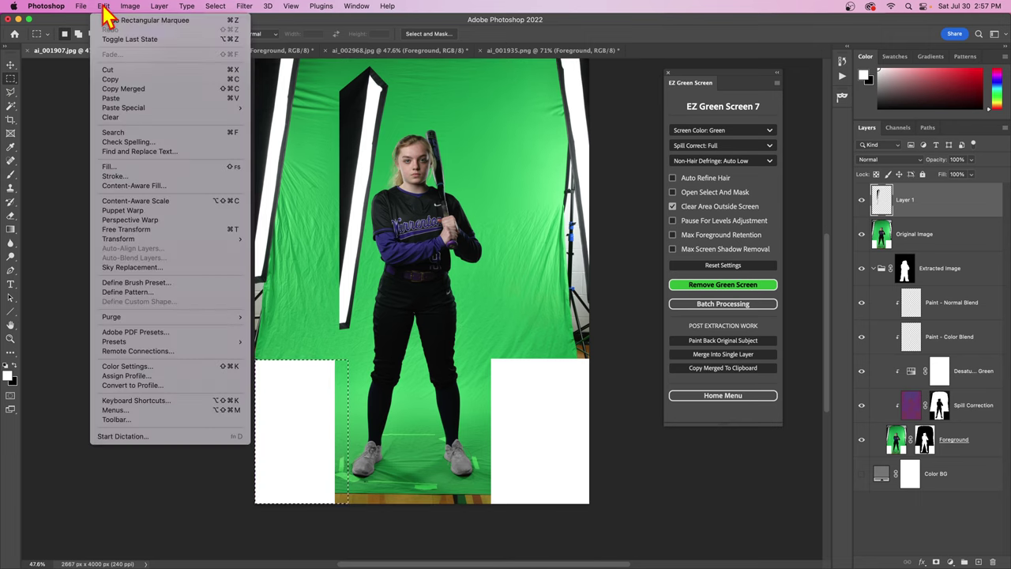
{"action": "left_click", "coordinate": [122, 167]}
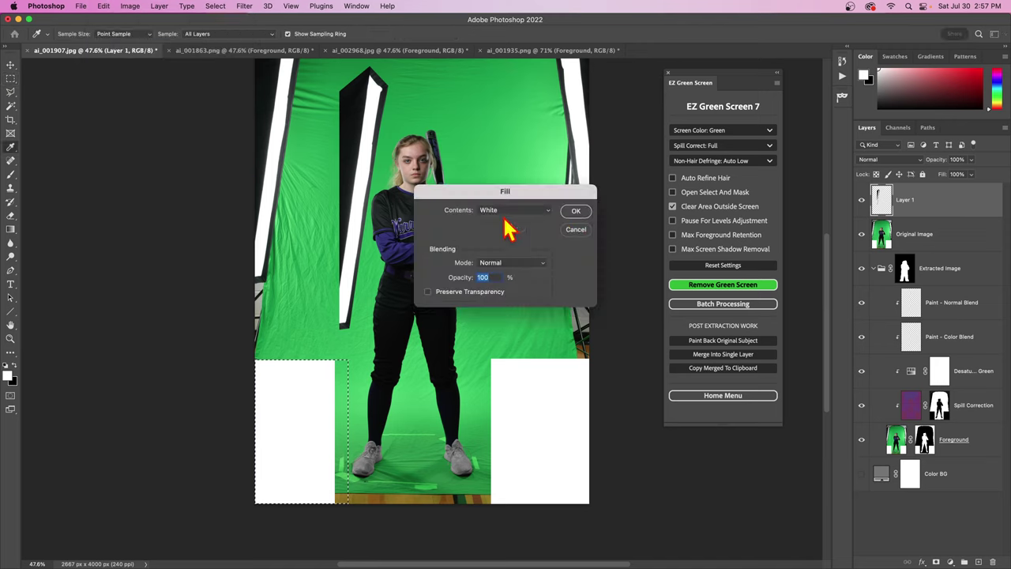
{"action": "left_click", "coordinate": [576, 211]}
{"action": "key", "text": "ctrl+d"}
{"action": "scroll", "coordinate": [157, 308], "scroll_direction": "up", "scroll_amount": 1}
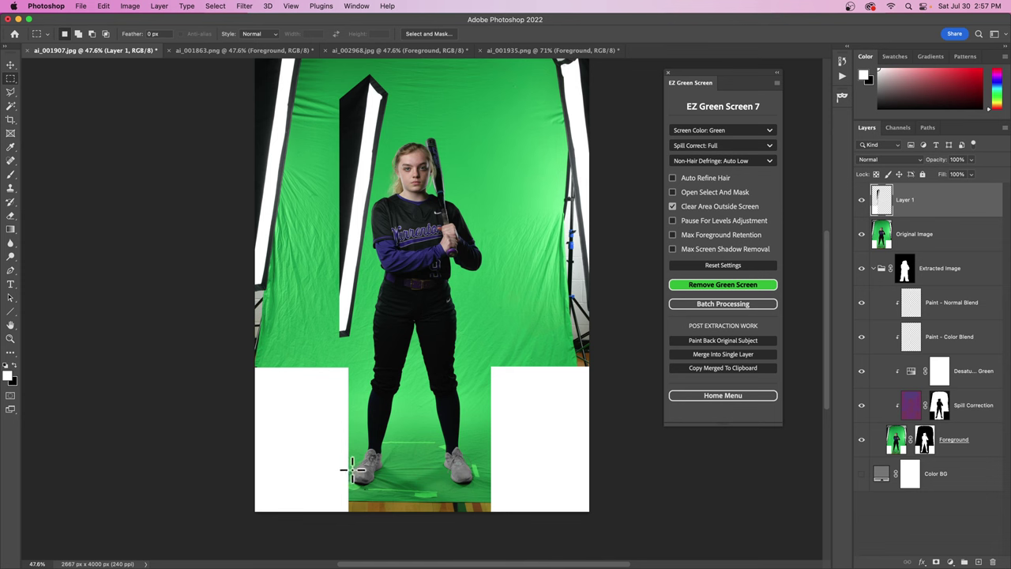
Step: Remove the green screen with Clear Area Outside Screen enabled, and show the Color BG layer behind the extraction
{"action": "left_click", "coordinate": [740, 285]}
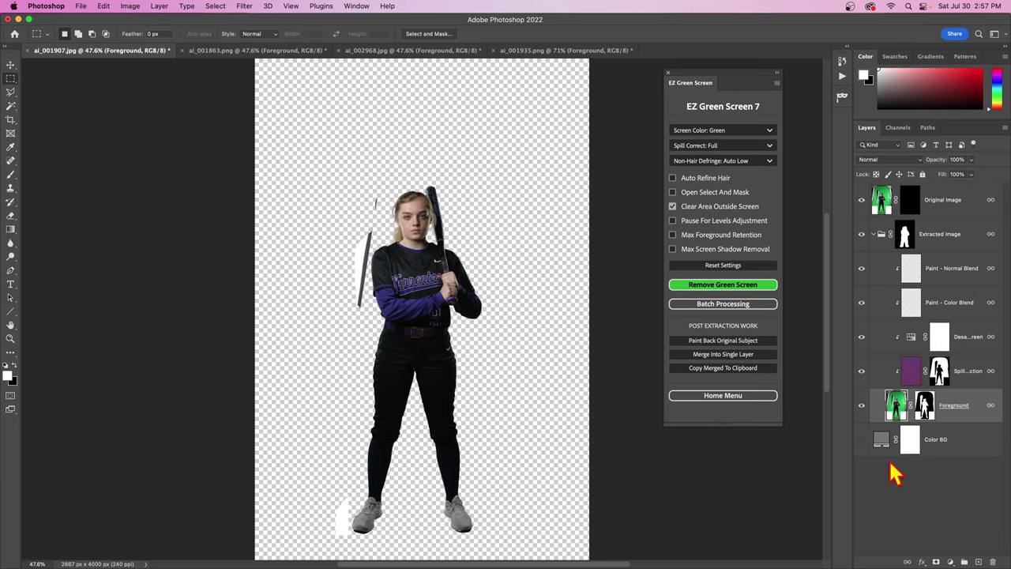
{"action": "left_click", "coordinate": [862, 439]}
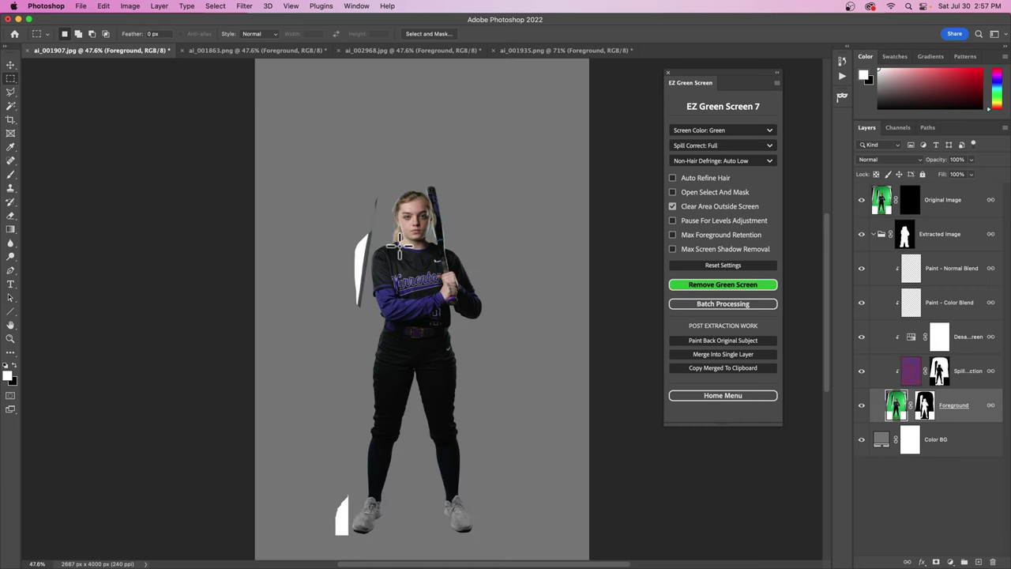
Step: Examine the Foreground layer's mask on its own and the Extracted Image group's mask as a selection outline, and clear the selection
{"action": "left_click", "coordinate": [923, 407], "text": "alt"}
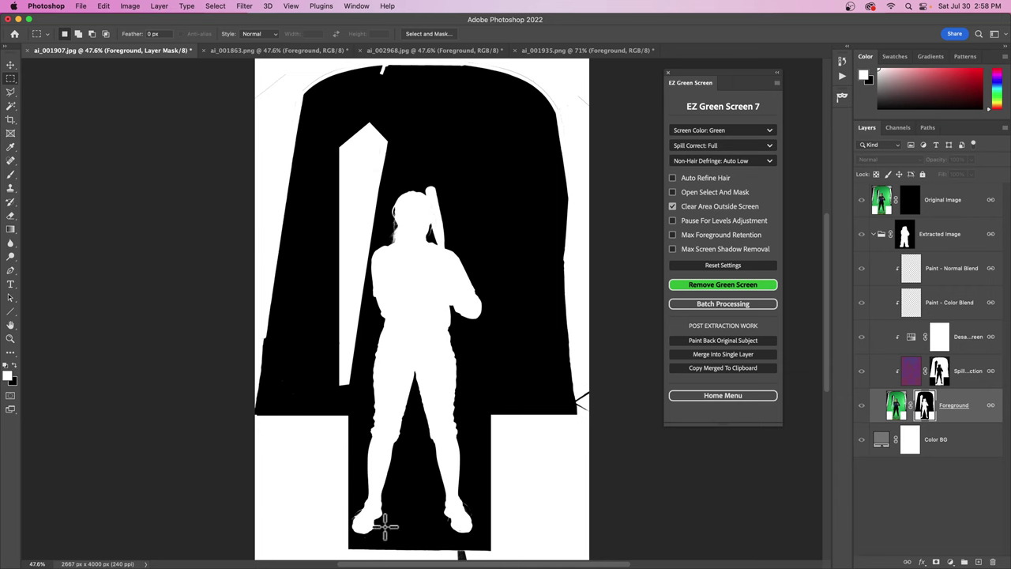
{"action": "left_click", "coordinate": [897, 410]}
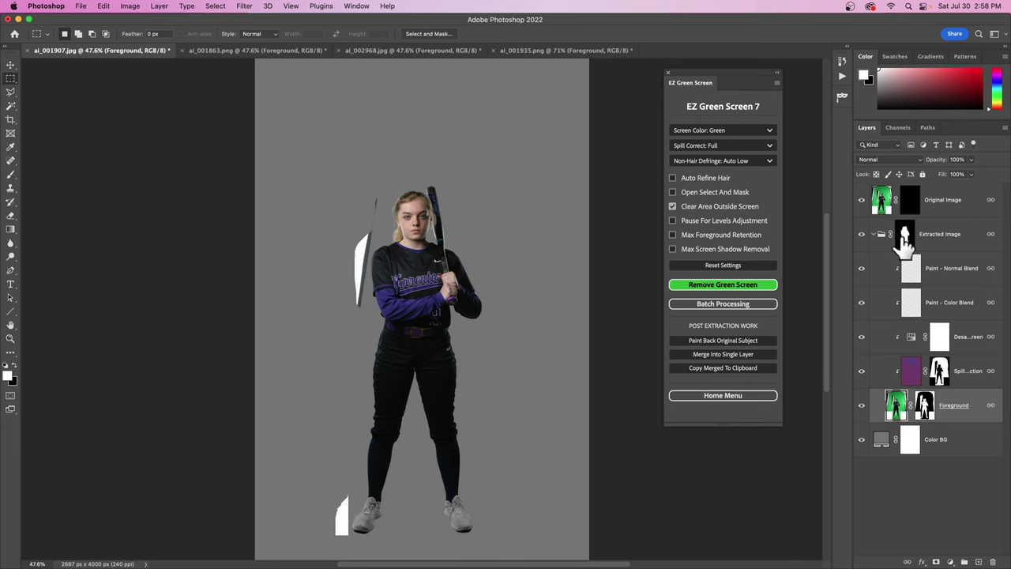
{"action": "left_click", "coordinate": [904, 237], "text": "ctrl"}
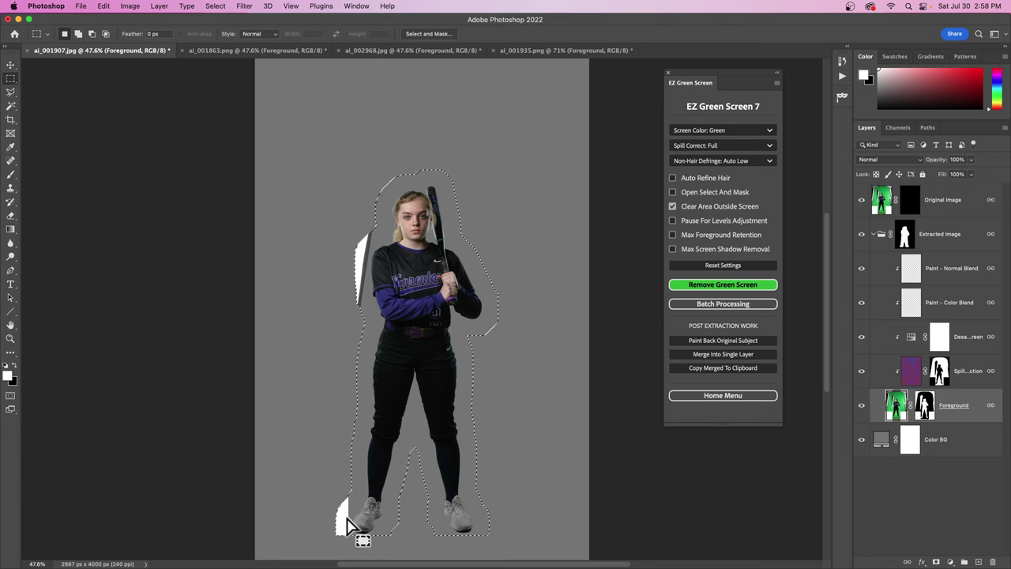
{"action": "left_click", "coordinate": [905, 234]}
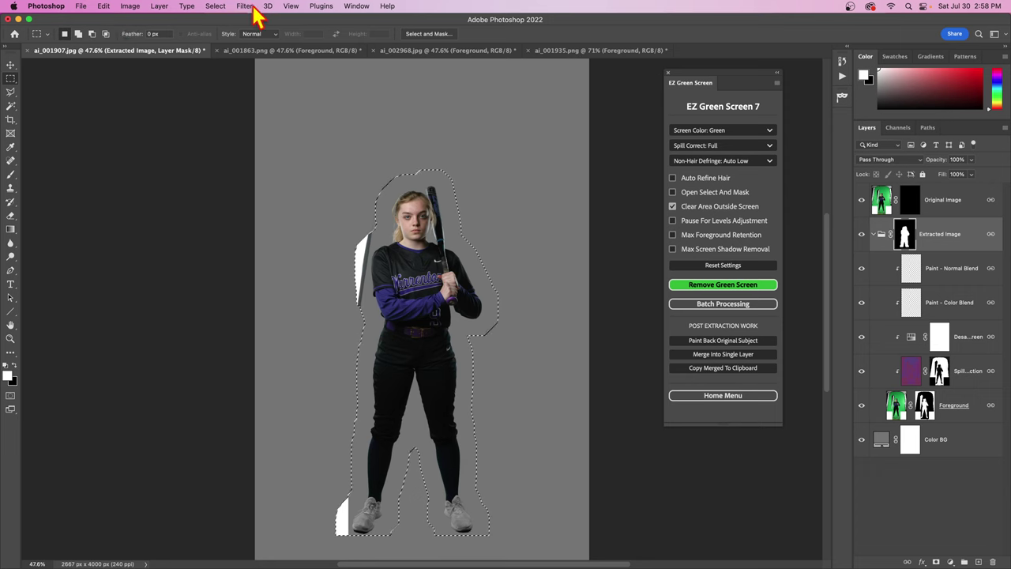
{"action": "left_click", "coordinate": [215, 6]}
{"action": "left_click", "coordinate": [223, 29]}
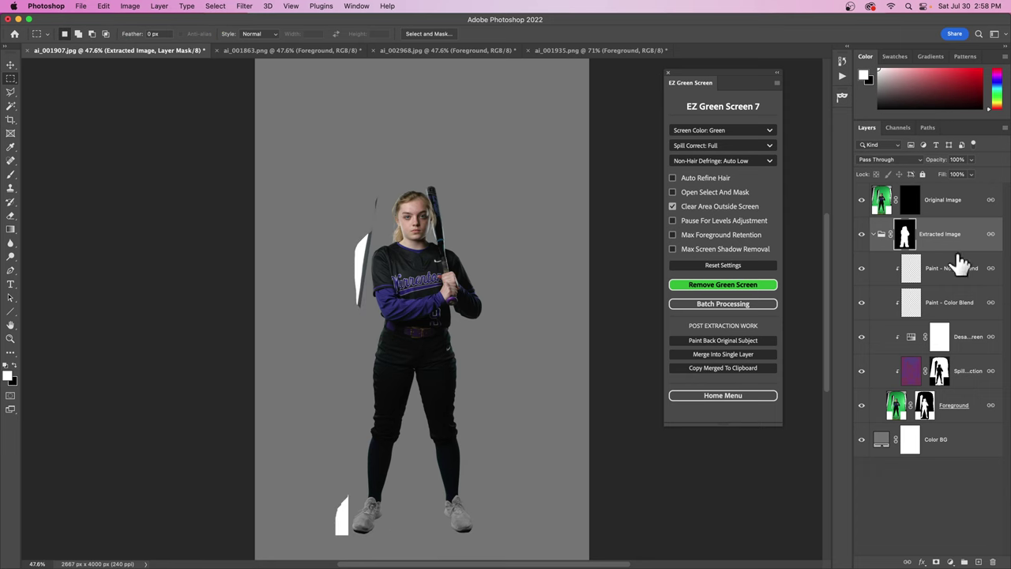
Step: Set up the Brush tool with black as the foreground color and a size of 90 for the Extracted Image mask
{"action": "left_click", "coordinate": [14, 366]}
{"action": "left_click", "coordinate": [10, 174]}
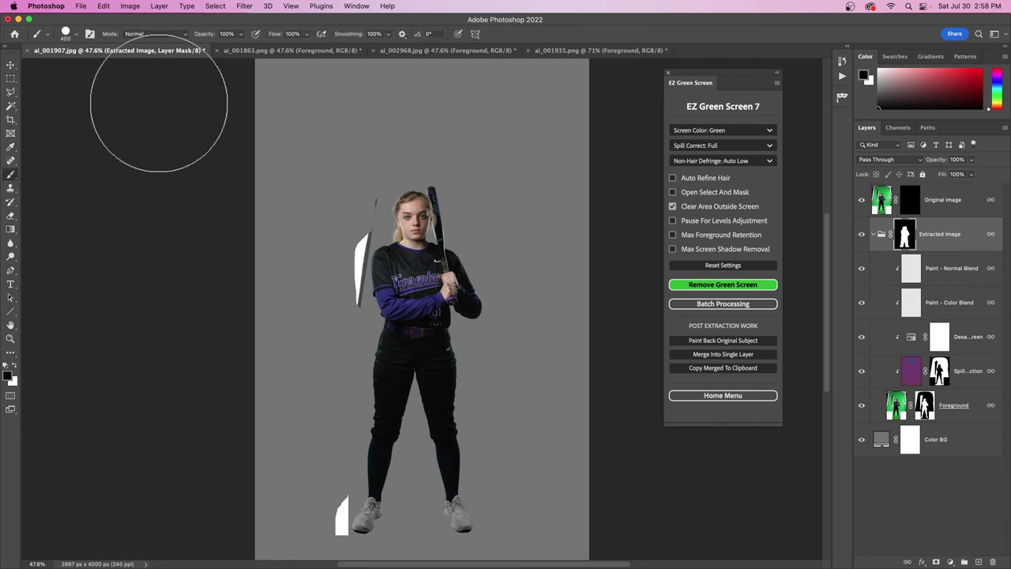
{"action": "key", "text": "bracketleft"}
{"action": "key", "text": "bracketleft"}
{"action": "key", "text": "bracketleft"}
{"action": "key", "text": "bracketleft"}
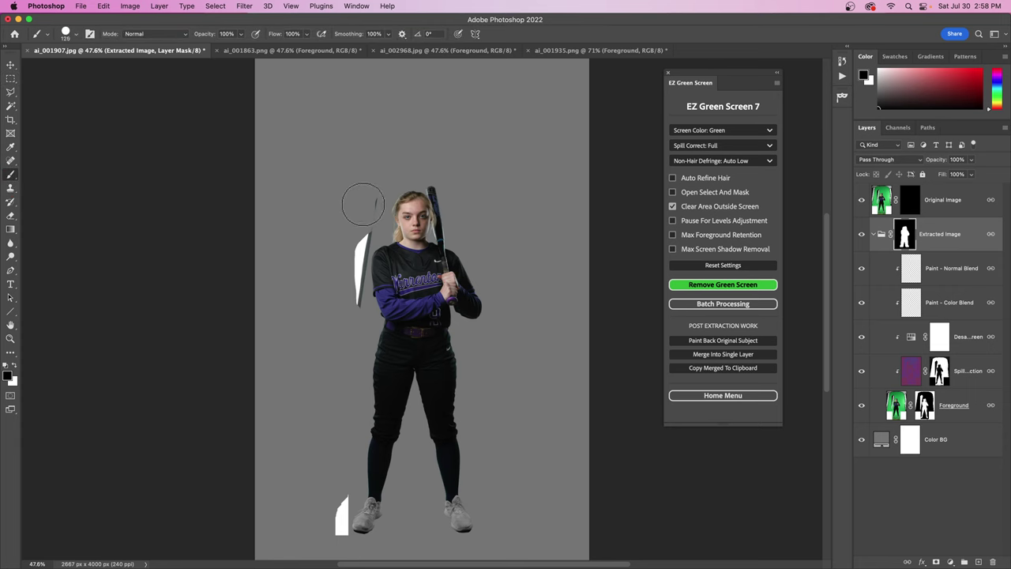
{"action": "key", "text": "bracketleft"}
{"action": "key", "text": "bracketleft"}
{"action": "key", "text": "bracketleft"}
{"action": "key", "text": "bracketleft"}
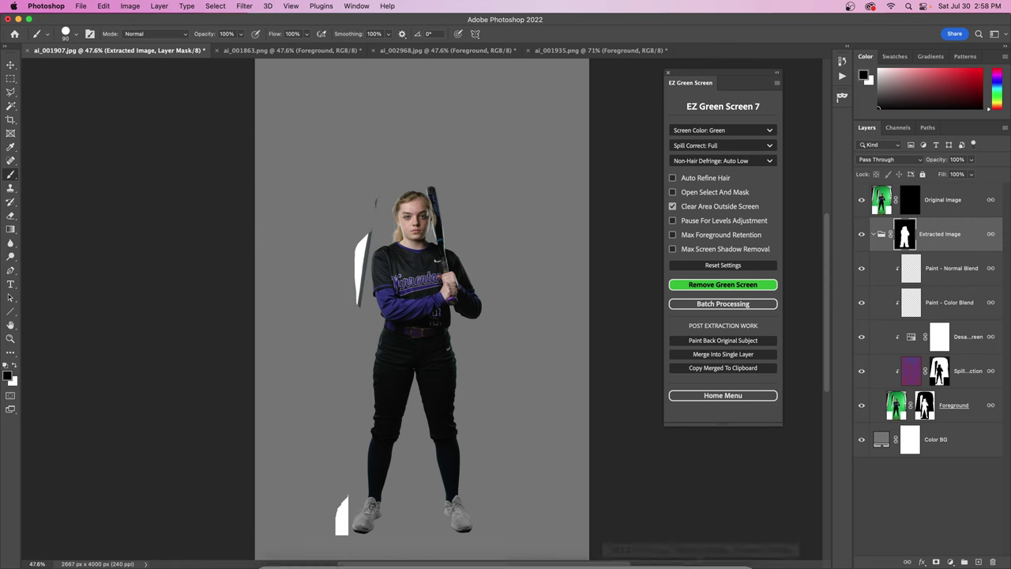
Step: Switch to System Preferences, reduce the mouse pointer size to Normal in the Accessibility display settings, and minimize the window
{"action": "mouse_move", "coordinate": [705, 558]}
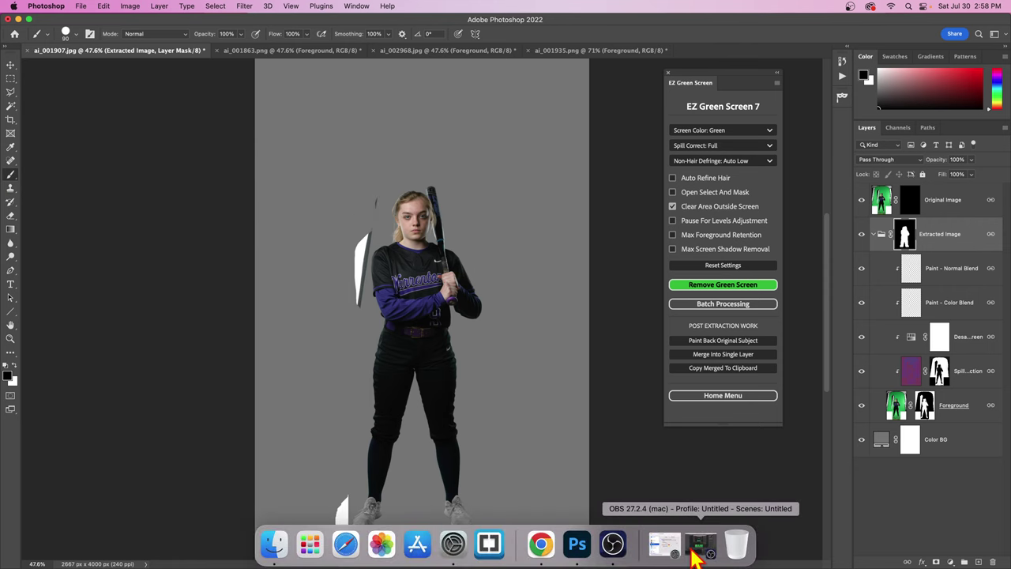
{"action": "left_click", "coordinate": [664, 545]}
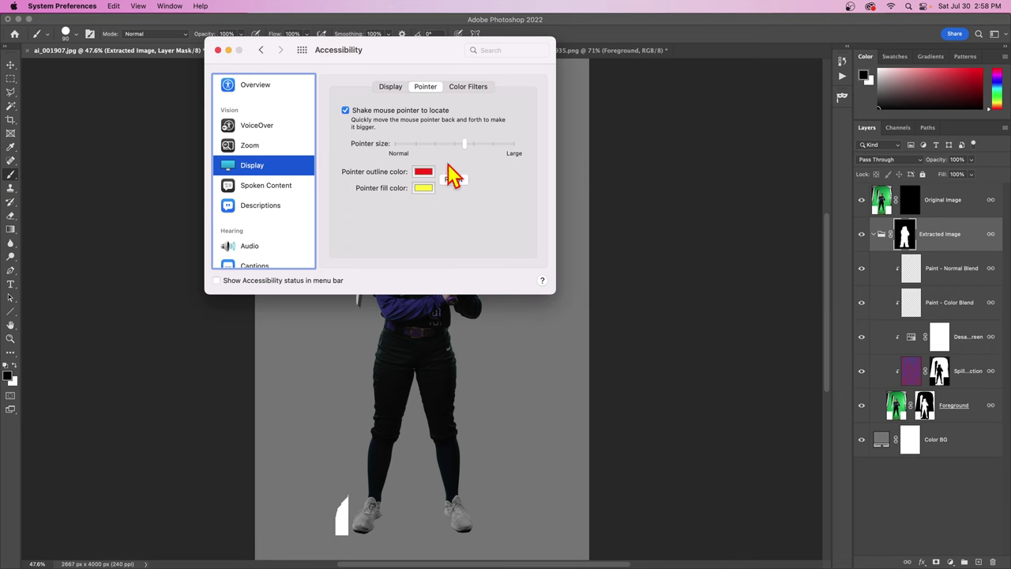
{"action": "left_click_drag", "start_coordinate": [462, 144], "coordinate": [331, 143]}
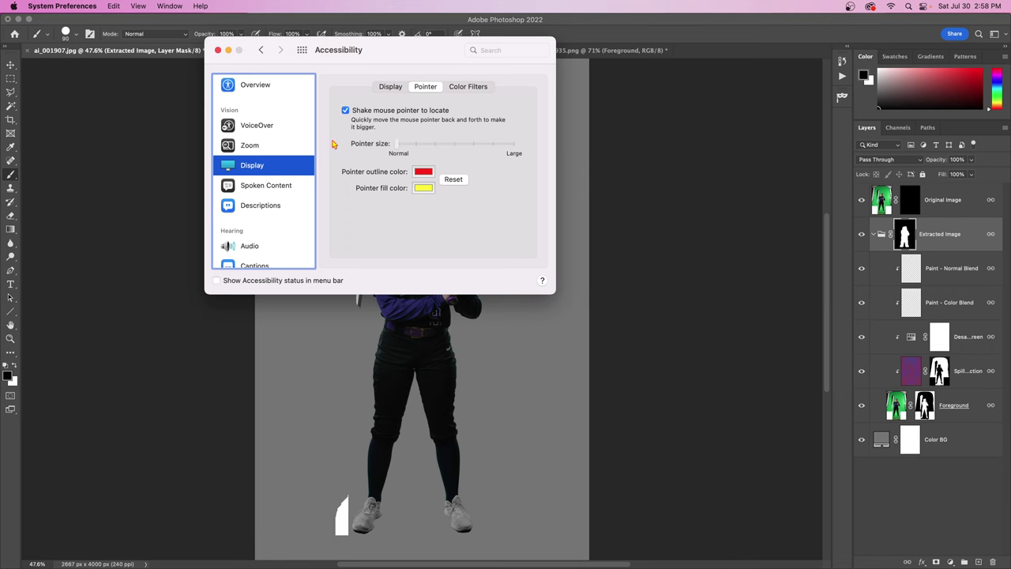
{"action": "left_click", "coordinate": [229, 52]}
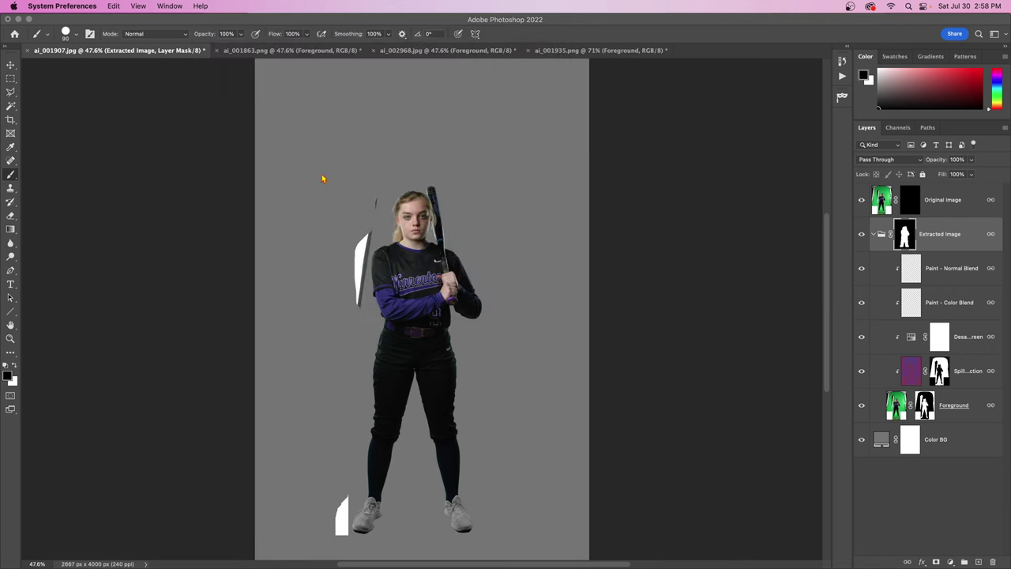
Step: Paint black on the Extracted Image mask over the softbox remnants beside the subject and the white remnant beside her foot
{"action": "left_click", "coordinate": [12, 178]}
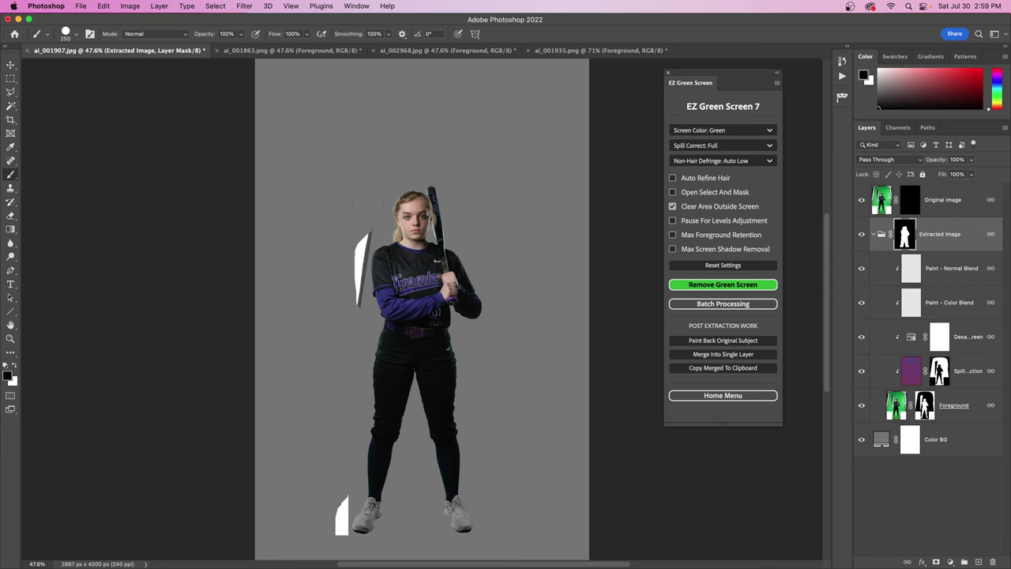
{"action": "left_click_drag", "start_coordinate": [368, 233], "coordinate": [360, 291]}
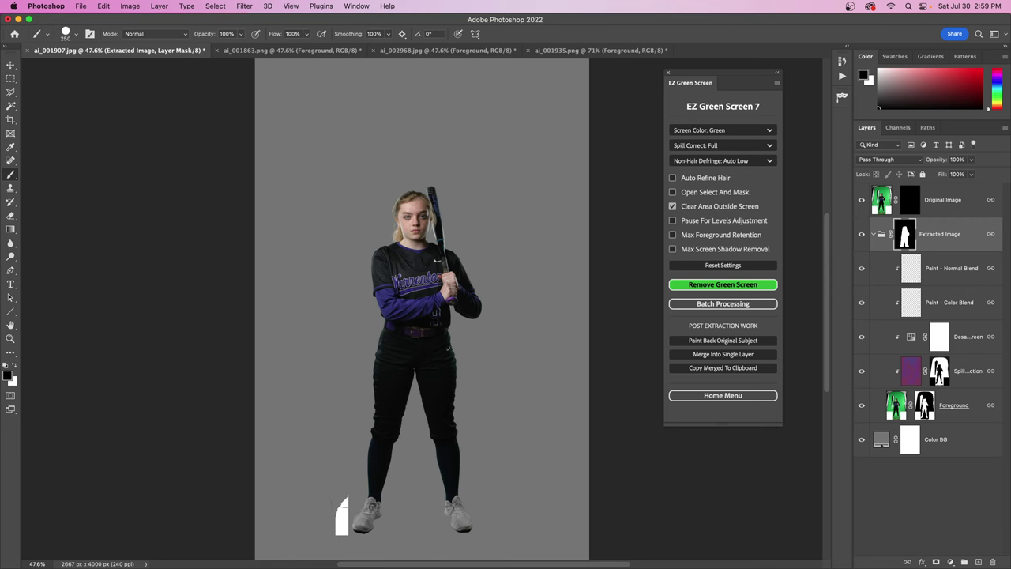
{"action": "left_click_drag", "start_coordinate": [342, 507], "coordinate": [346, 533]}
Step: Delete the Original Image layer's mask without applying it
{"action": "right_click", "coordinate": [881, 201]}
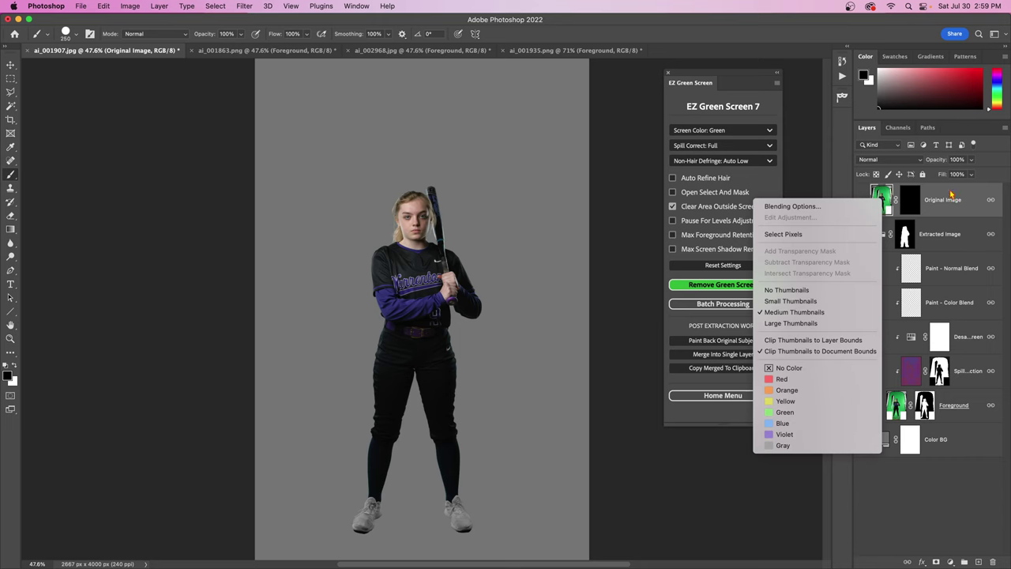
{"action": "right_click", "coordinate": [992, 204]}
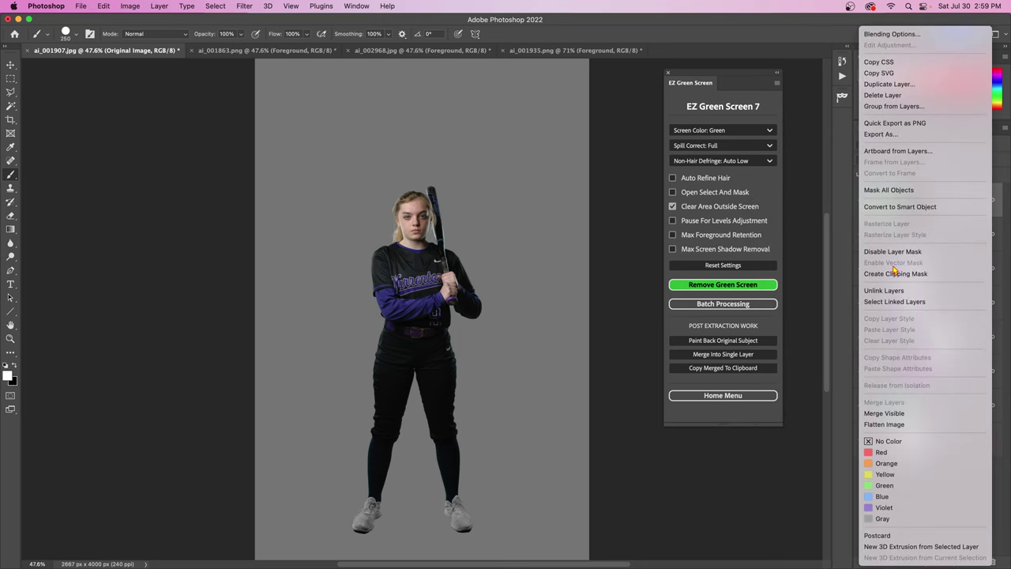
{"action": "left_click", "coordinate": [858, 216]}
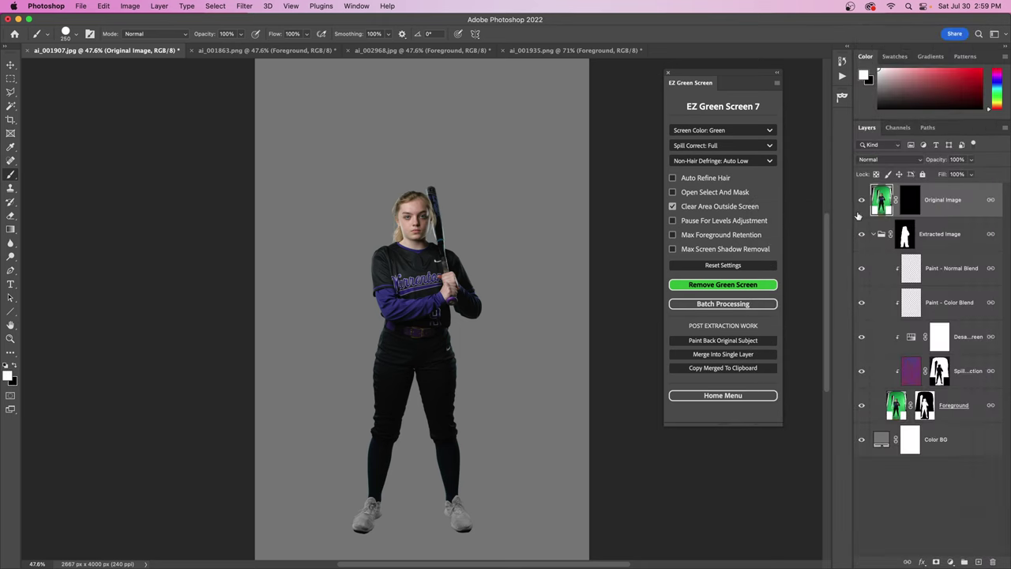
{"action": "left_click_drag", "start_coordinate": [900, 209], "coordinate": [993, 562]}
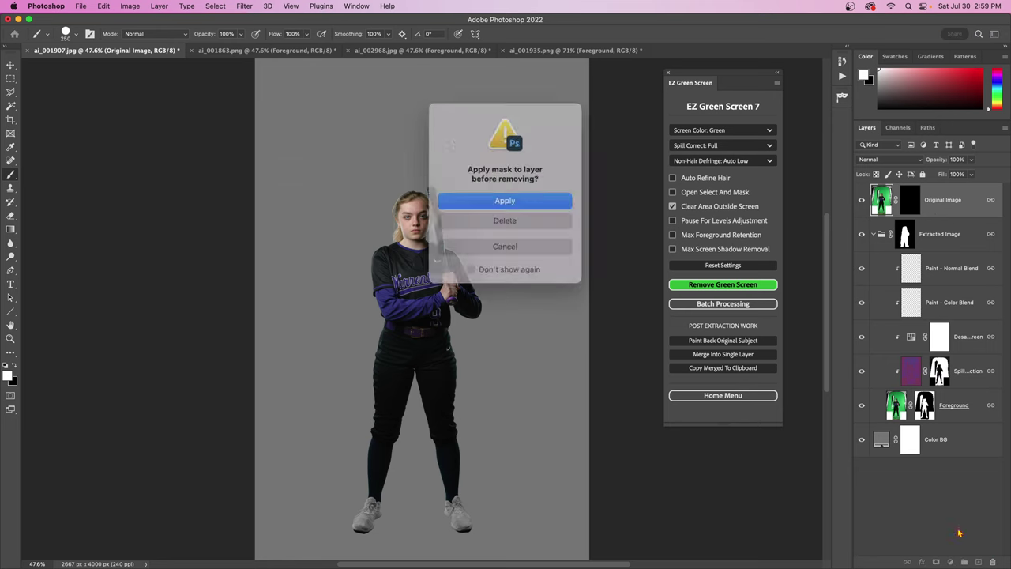
{"action": "left_click", "coordinate": [537, 225]}
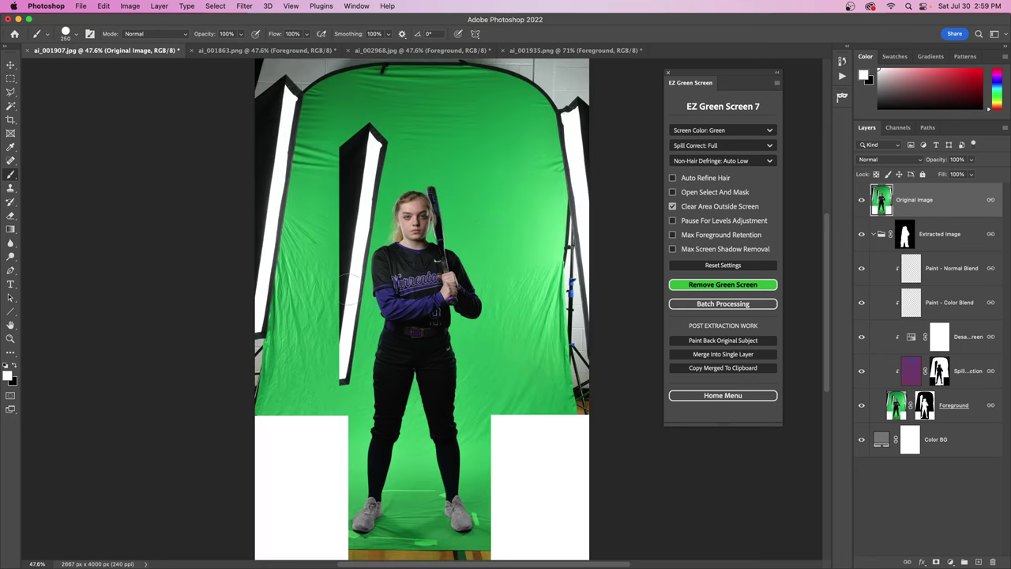
Step: Revert the document to the Deselect history state just before the EZ Green Screen extraction
{"action": "left_click", "coordinate": [842, 62]}
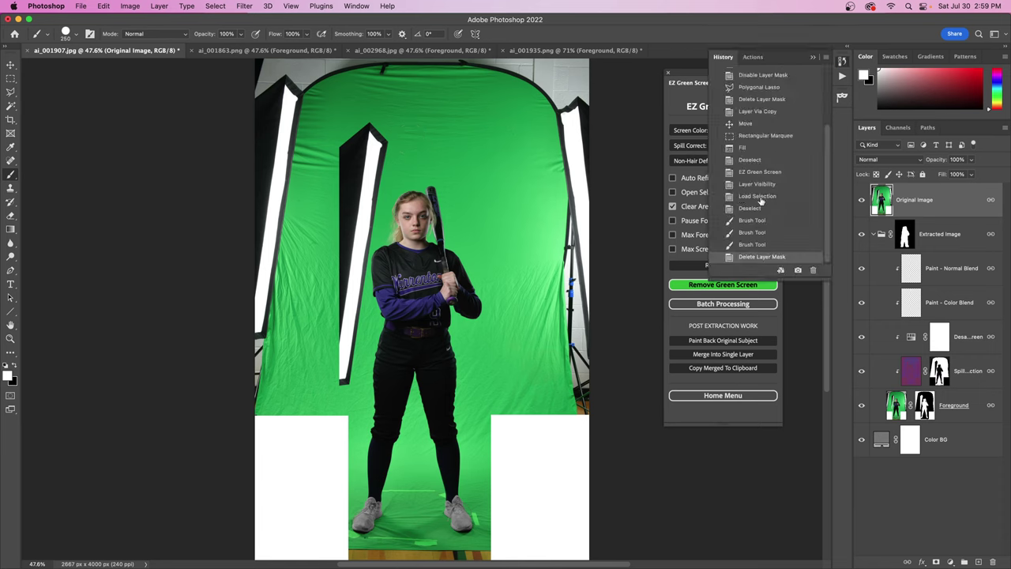
{"action": "left_click", "coordinate": [758, 161]}
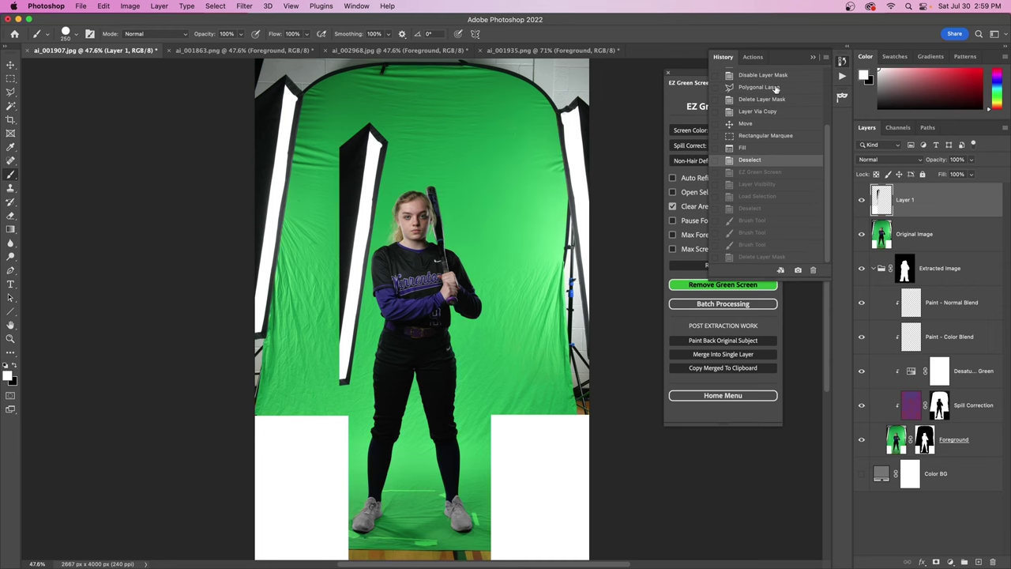
{"action": "left_click", "coordinate": [812, 58]}
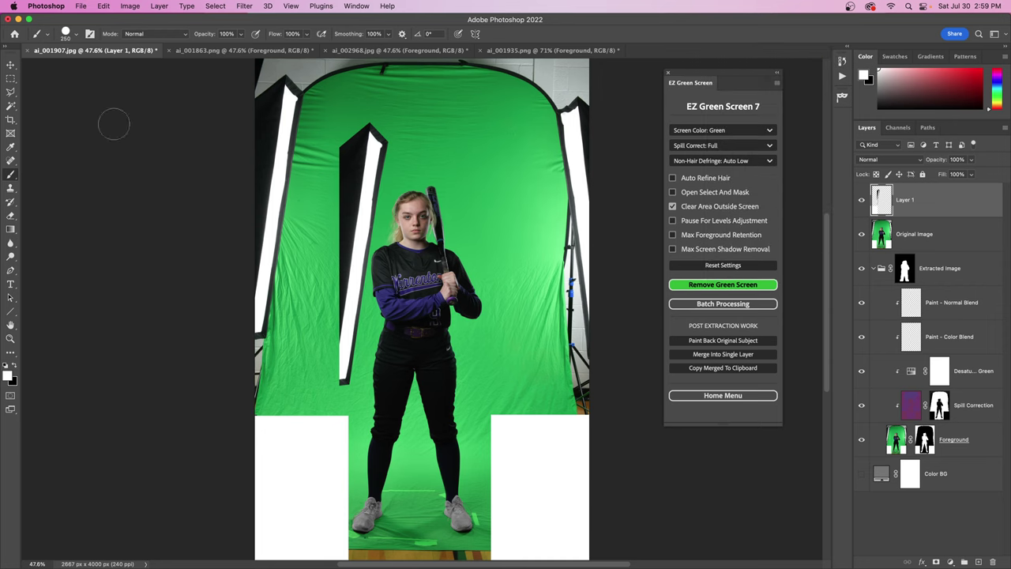
Step: Outline the softbox copy beside the subject on Layer 1 with the Polygonal Lasso tool
{"action": "left_click", "coordinate": [11, 91]}
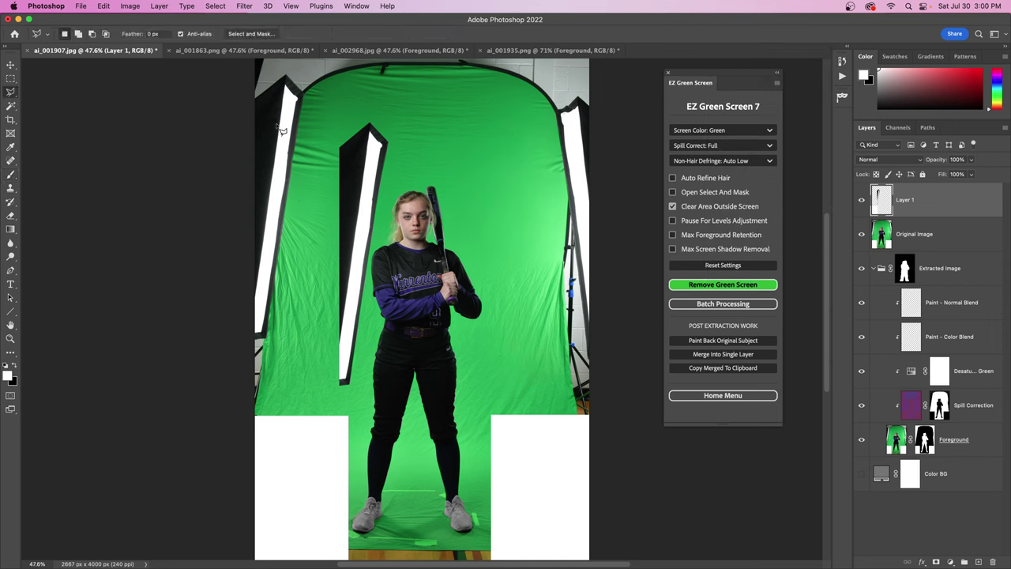
{"action": "left_click", "coordinate": [329, 137]}
{"action": "left_click", "coordinate": [381, 90]}
{"action": "left_click", "coordinate": [425, 110]}
{"action": "left_click", "coordinate": [359, 401]}
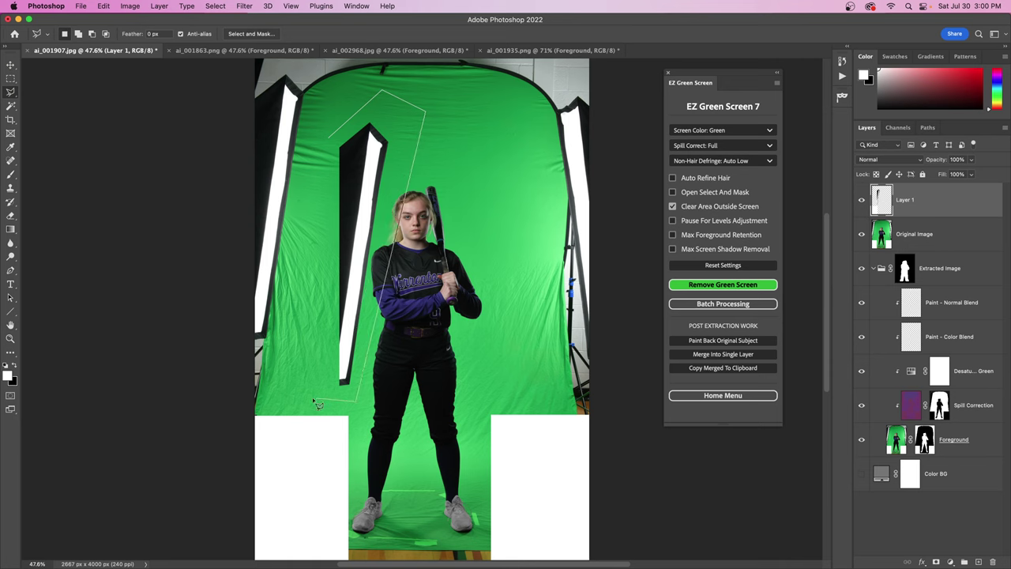
{"action": "left_click", "coordinate": [308, 399]}
{"action": "left_click", "coordinate": [330, 139]}
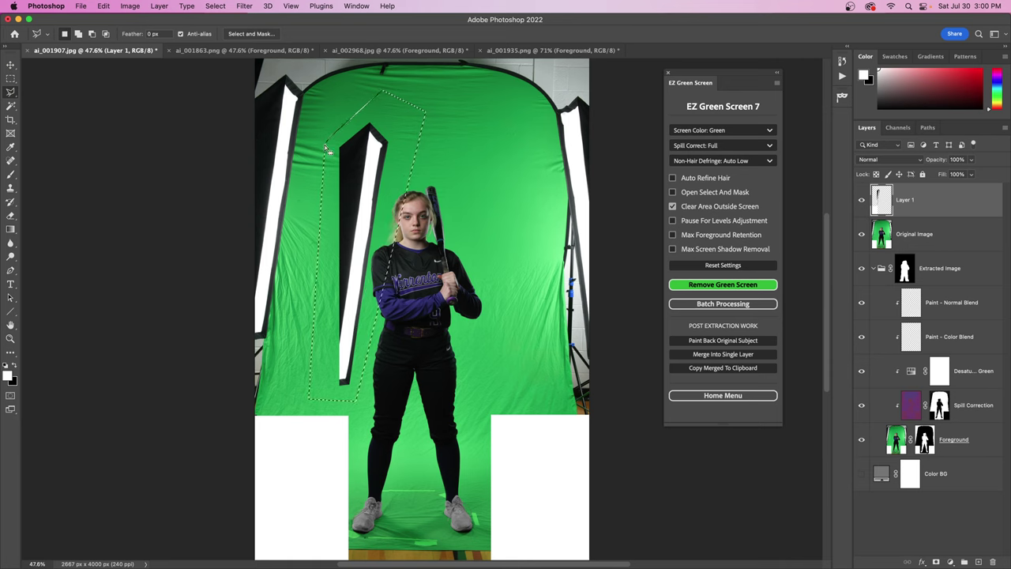
Step: Move the selected softbox copy slightly closer to the subject so its edge meets her arm, and deselect it
{"action": "key", "text": "v"}
{"action": "left_click_drag", "start_coordinate": [365, 198], "coordinate": [369, 199]}
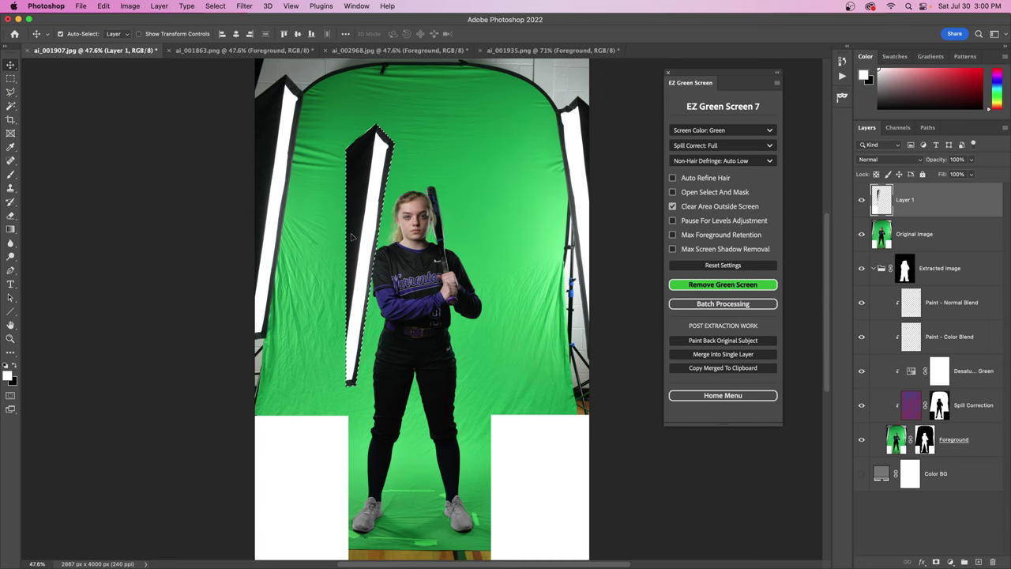
{"action": "left_click", "coordinate": [215, 6]}
{"action": "left_click", "coordinate": [218, 30]}
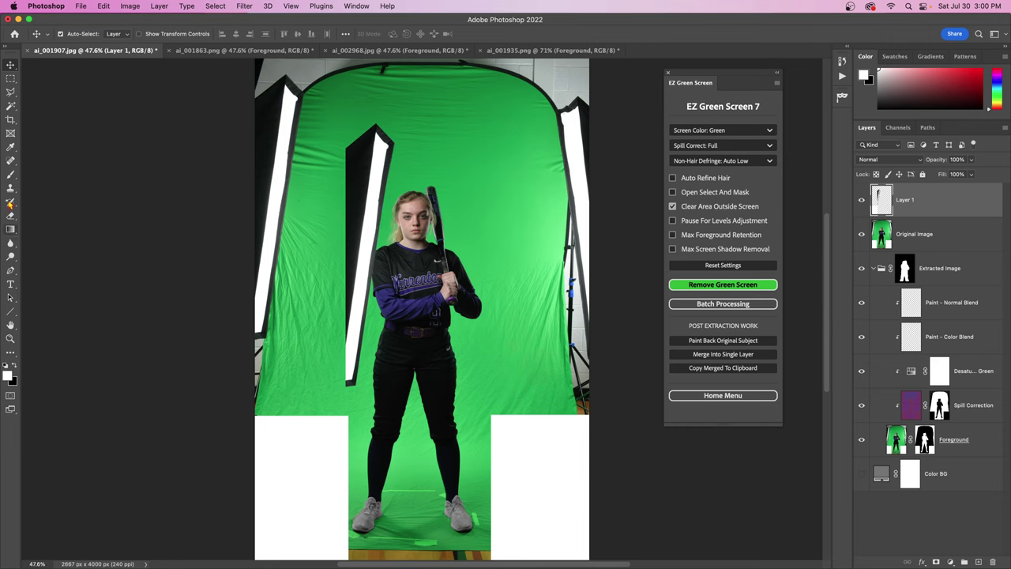
Step: Paint a black stroke with a size 90 brush from the softbox copy across the green screen to the image's edge
{"action": "left_click", "coordinate": [10, 175]}
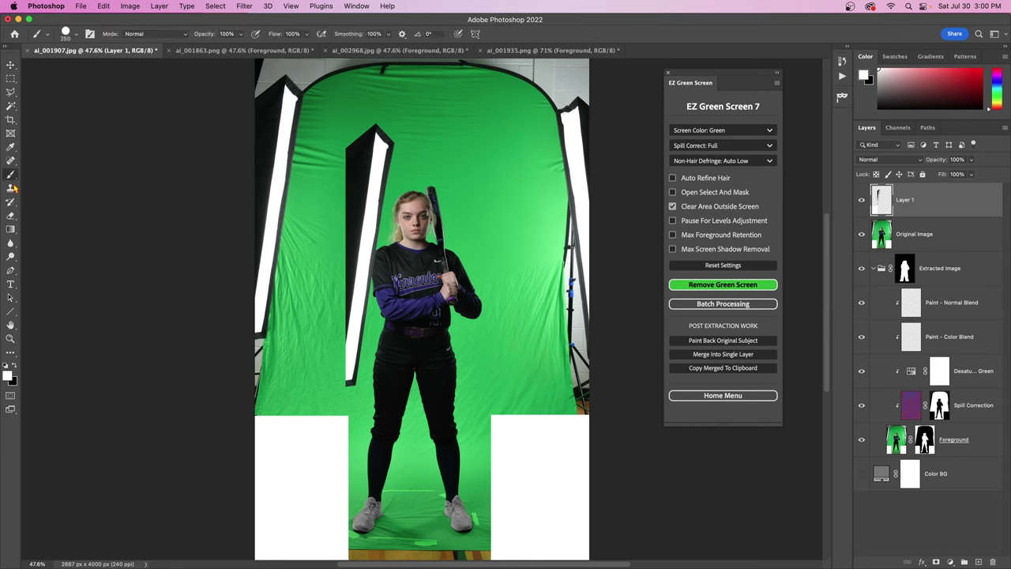
{"action": "left_click", "coordinate": [16, 367]}
{"action": "left_click_drag", "start_coordinate": [345, 229], "coordinate": [244, 294]}
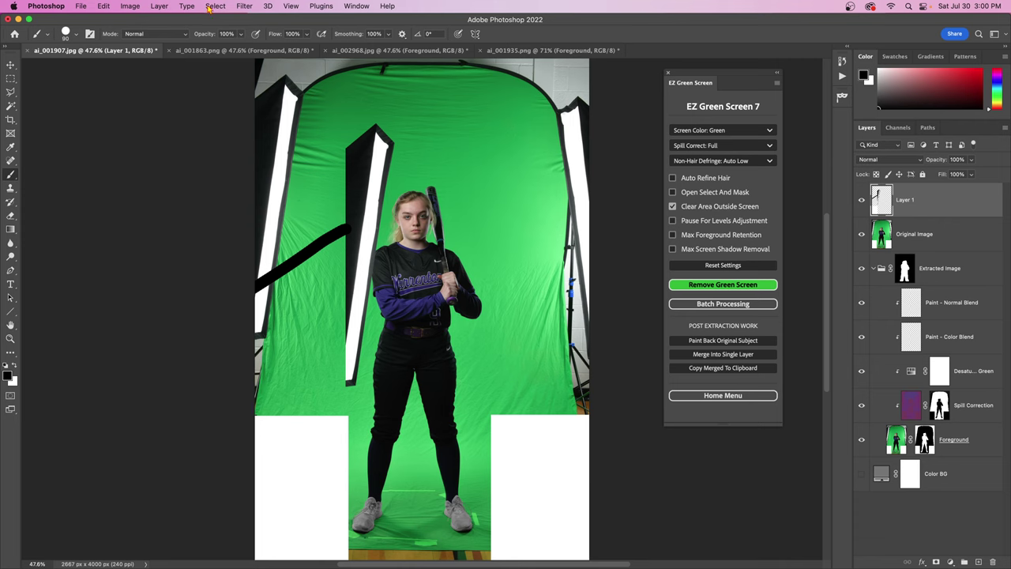
Step: Flatten the image, discarding hidden layers, and remove its green screen with Clear Area Outside Screen enabled
{"action": "left_click", "coordinate": [169, 7]}
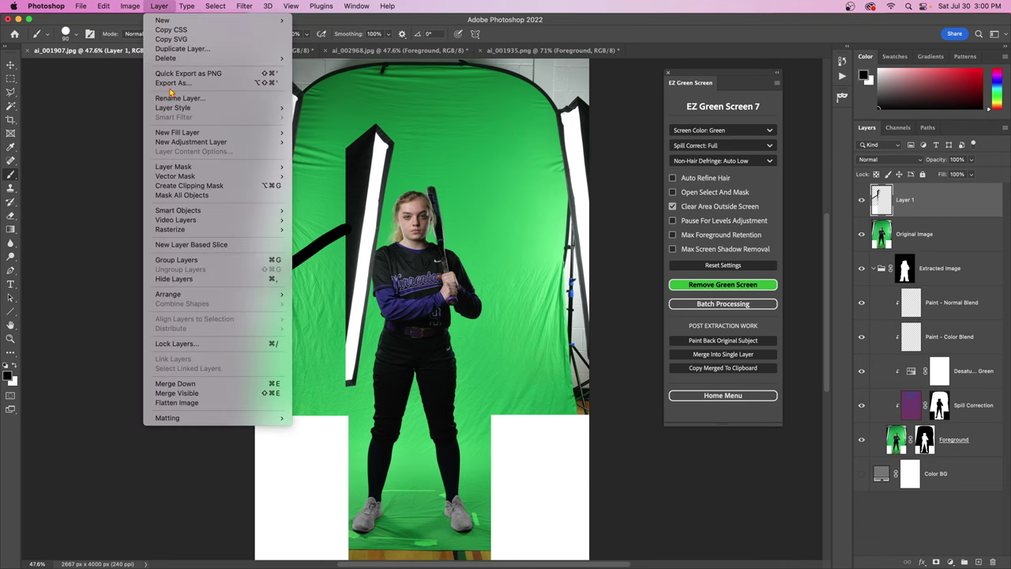
{"action": "left_click", "coordinate": [177, 403]}
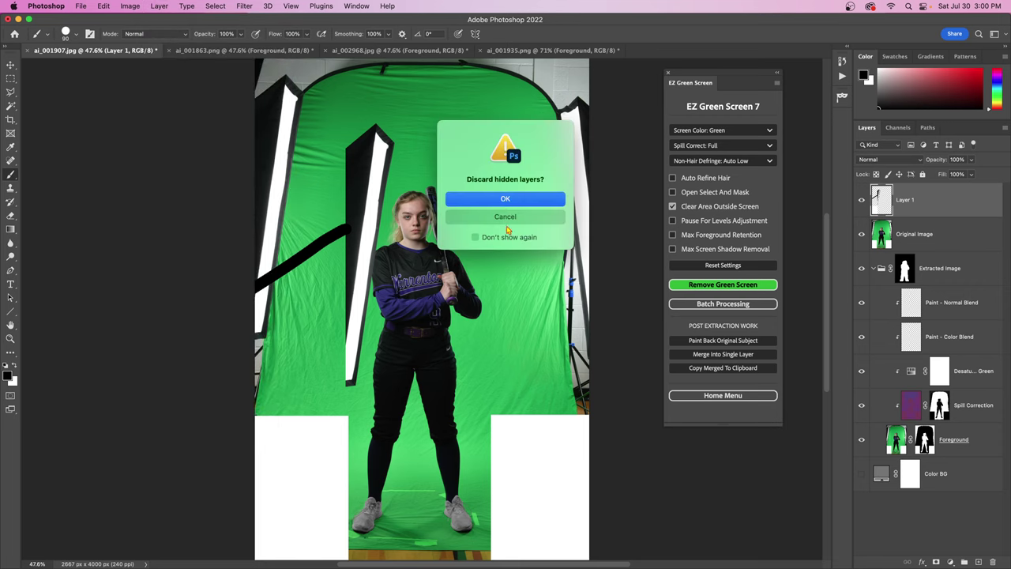
{"action": "left_click", "coordinate": [518, 201]}
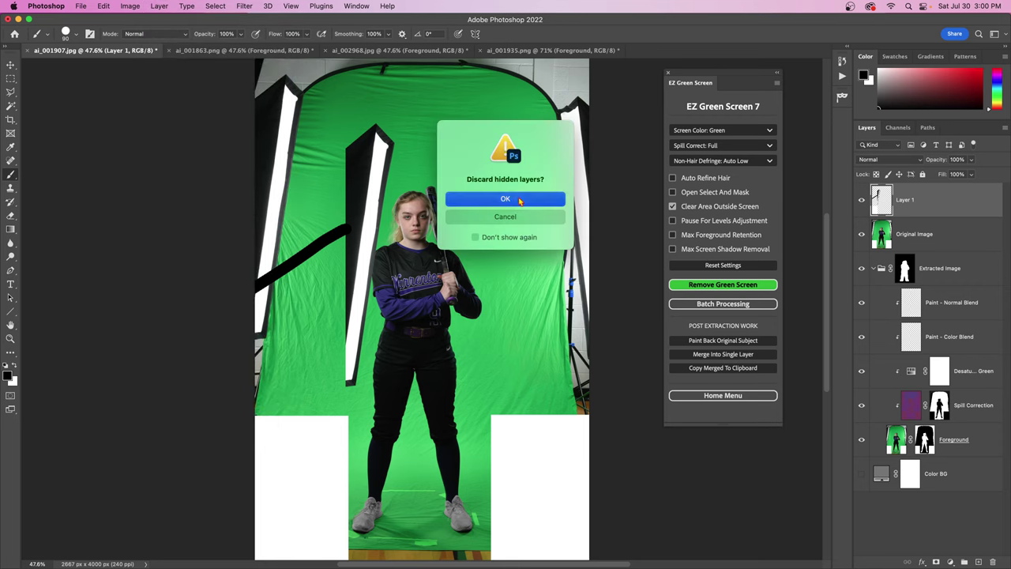
{"action": "left_click", "coordinate": [701, 286]}
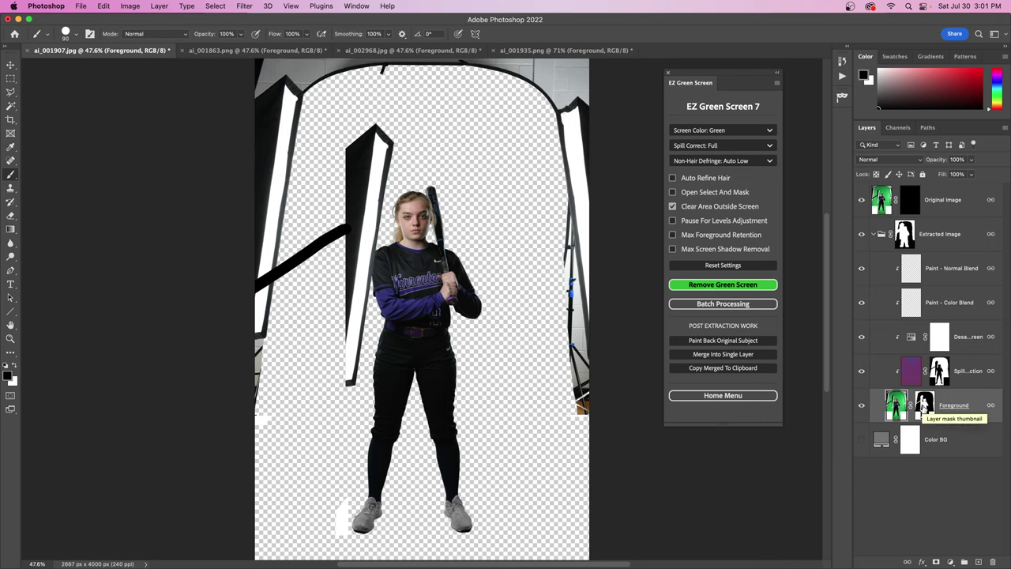
Step: Examine the Foreground layer mask on its own, compare with the ai_001863.png extraction, and return to the normal image view
{"action": "left_click", "coordinate": [922, 406], "text": "alt"}
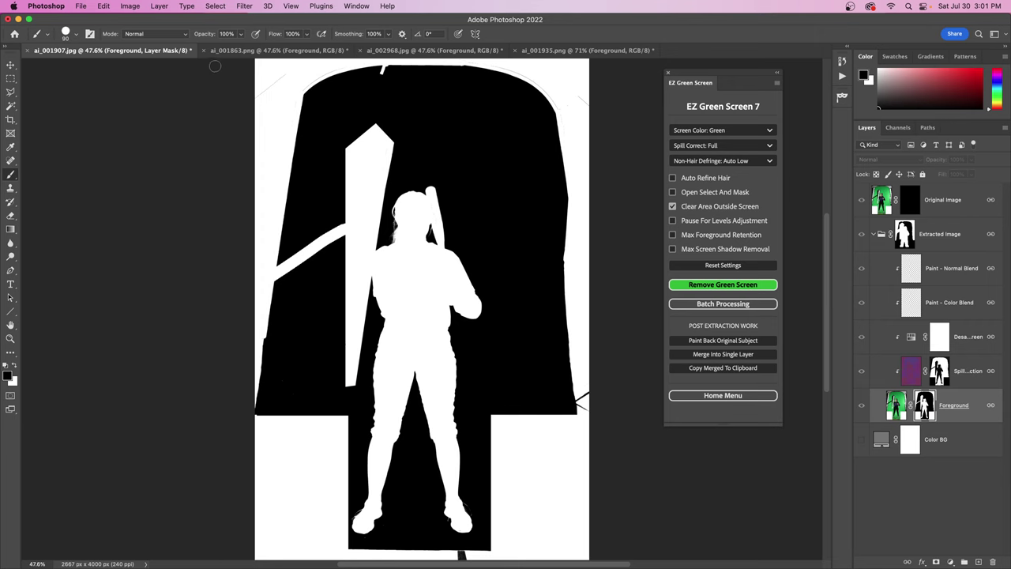
{"action": "left_click", "coordinate": [276, 50]}
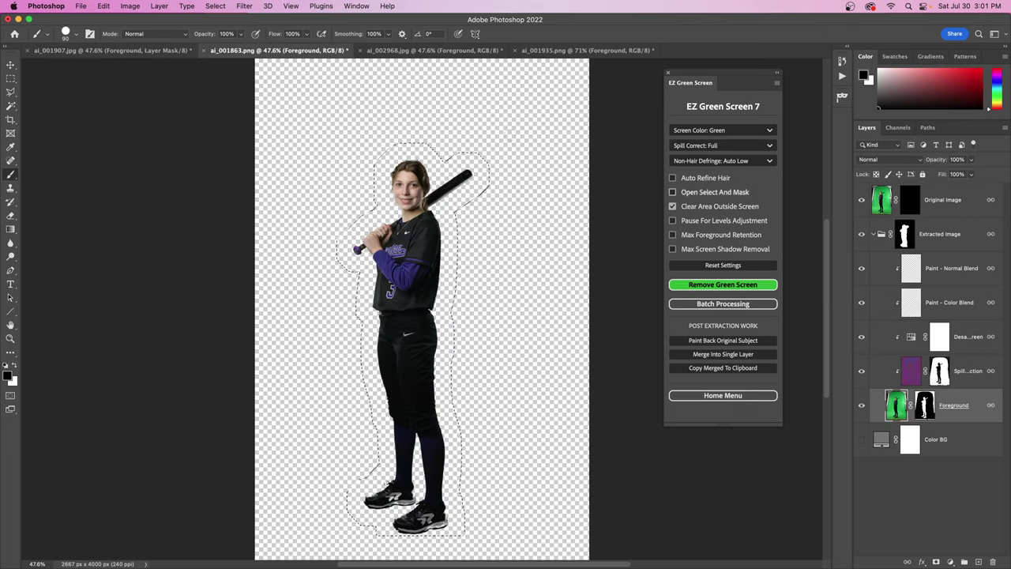
{"action": "left_click", "coordinate": [84, 52]}
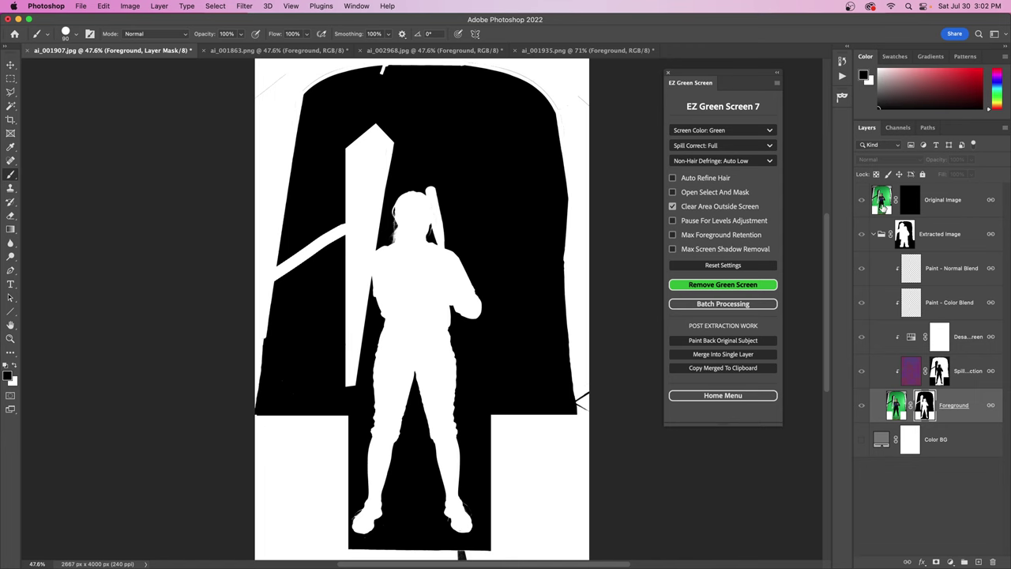
{"action": "left_click", "coordinate": [881, 203]}
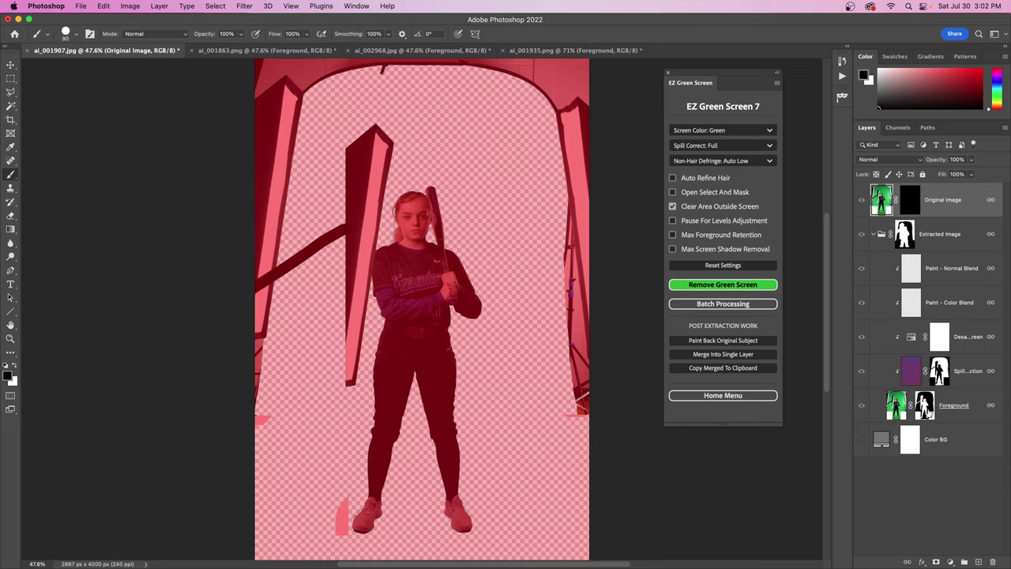
{"action": "left_click", "coordinate": [923, 408]}
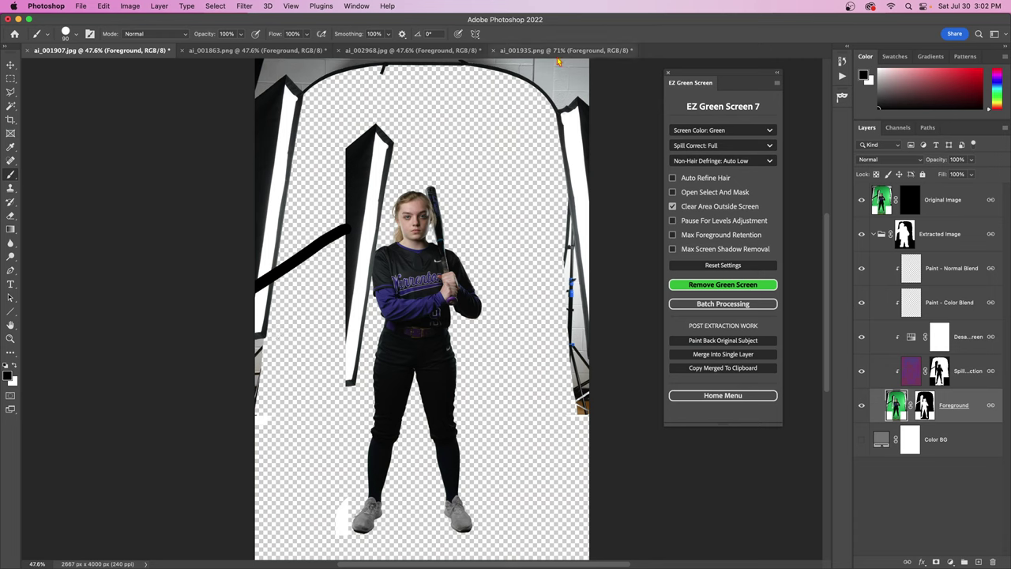
Step: Revert ai_001907.jpg, ai_001935.png and ai_002968.jpg to their originally opened states
{"action": "left_click", "coordinate": [843, 61]}
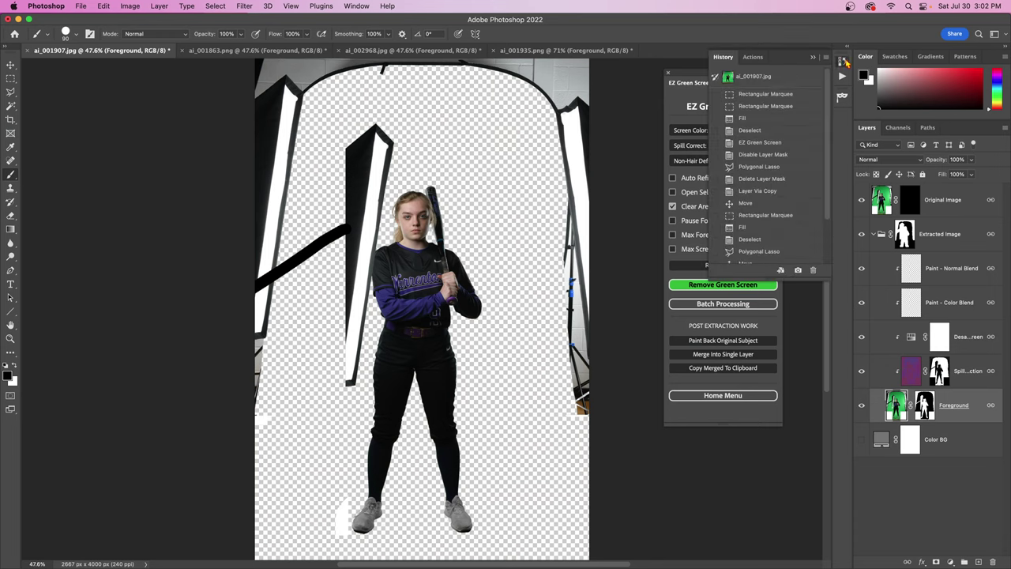
{"action": "left_click", "coordinate": [781, 79]}
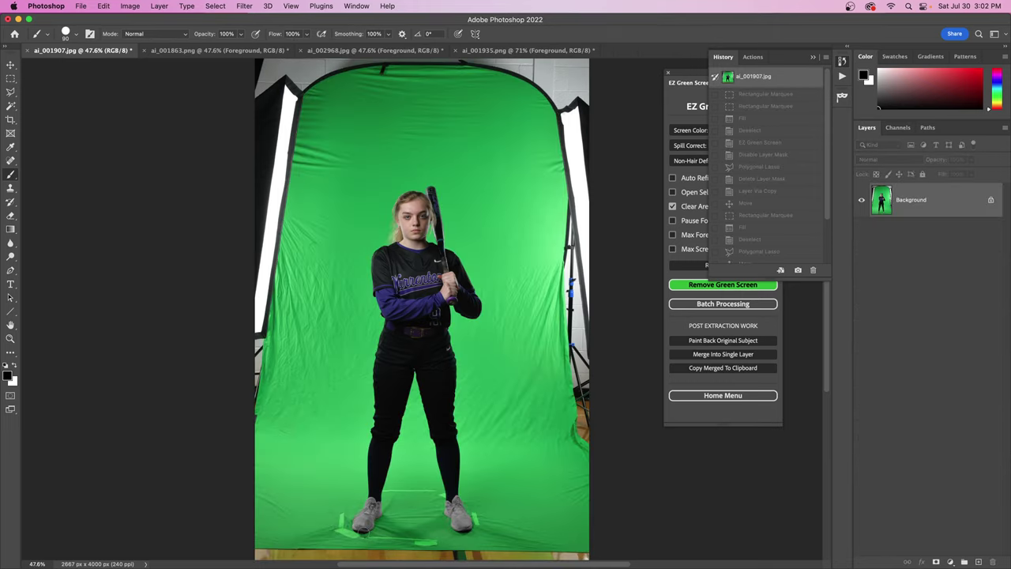
{"action": "left_click", "coordinate": [505, 50]}
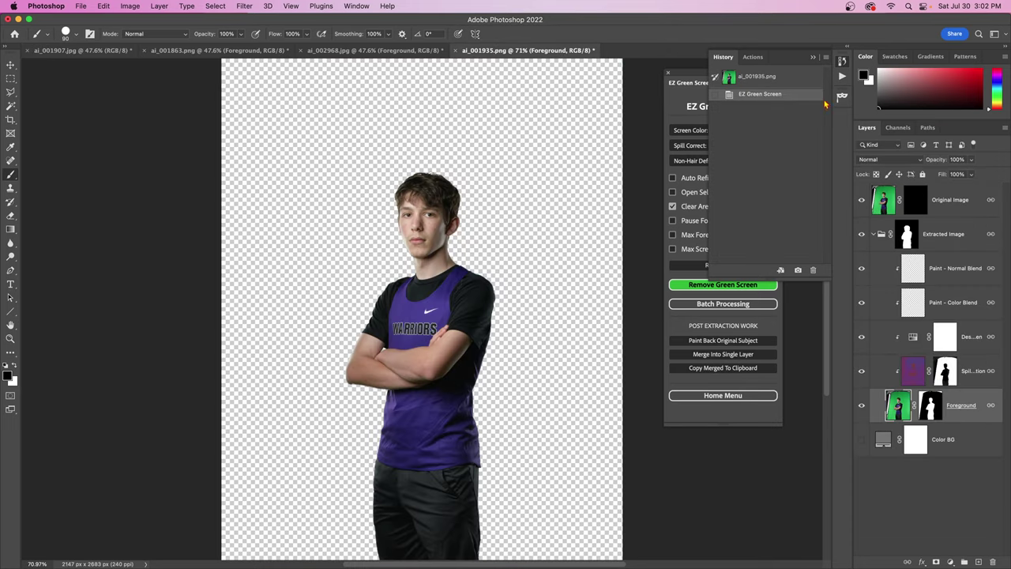
{"action": "left_click", "coordinate": [750, 81]}
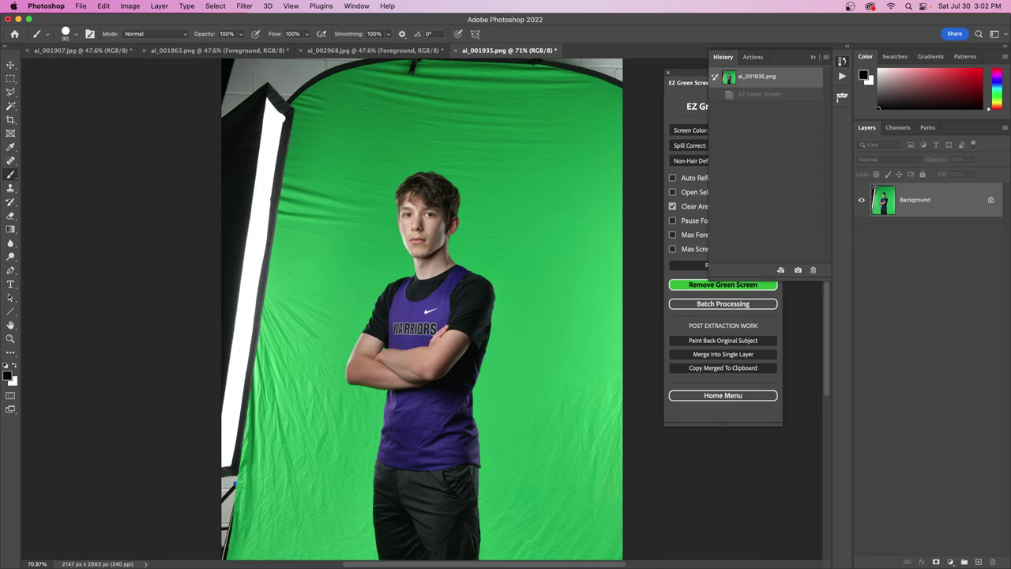
{"action": "key", "text": "super+minus"}
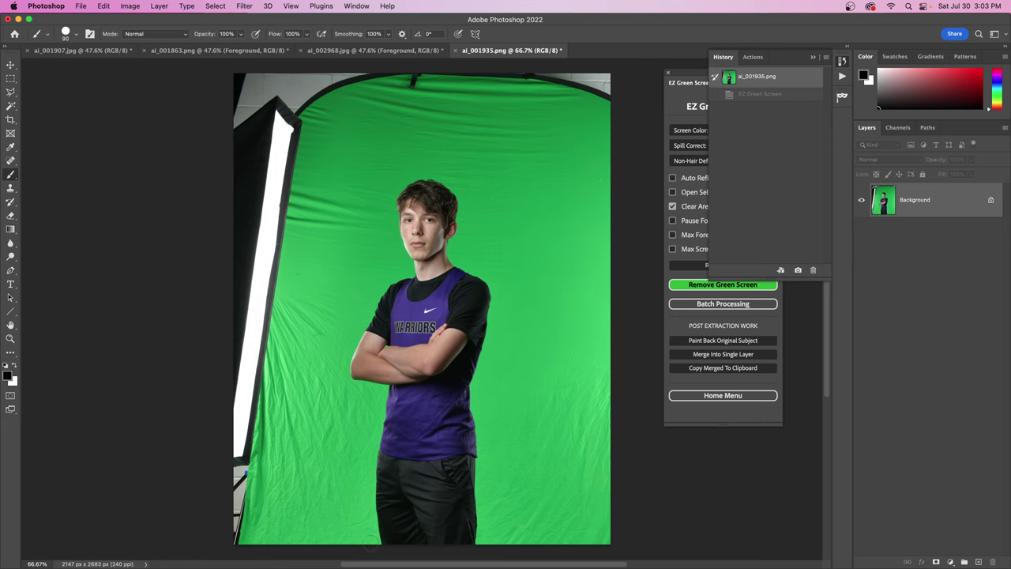
{"action": "left_click", "coordinate": [375, 50]}
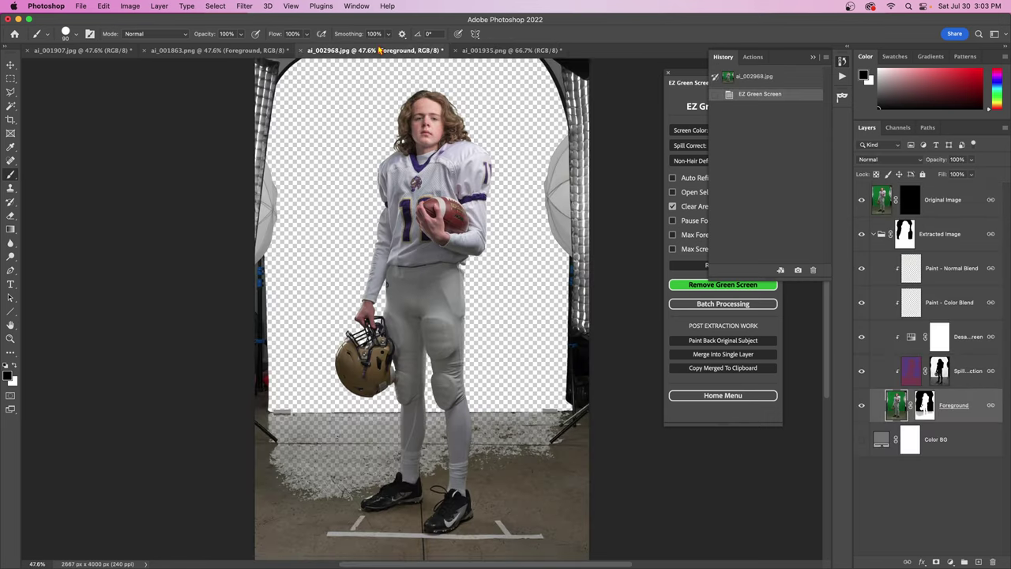
{"action": "left_click", "coordinate": [754, 77]}
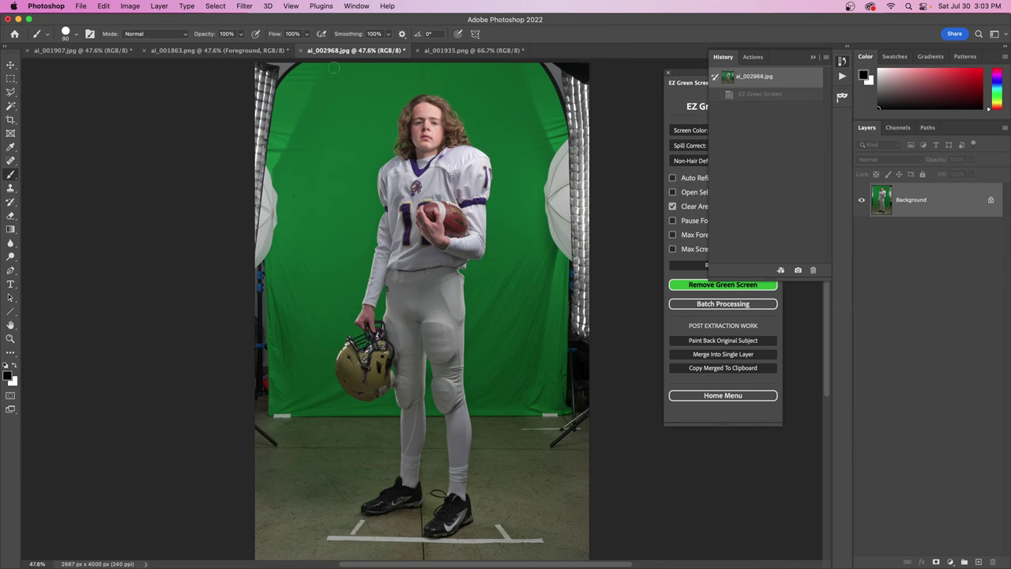
Step: Crop ai_002968.jpg to about 2069 x 2996 px around the football player, deselect, and remove its green screen
{"action": "left_click", "coordinate": [10, 78]}
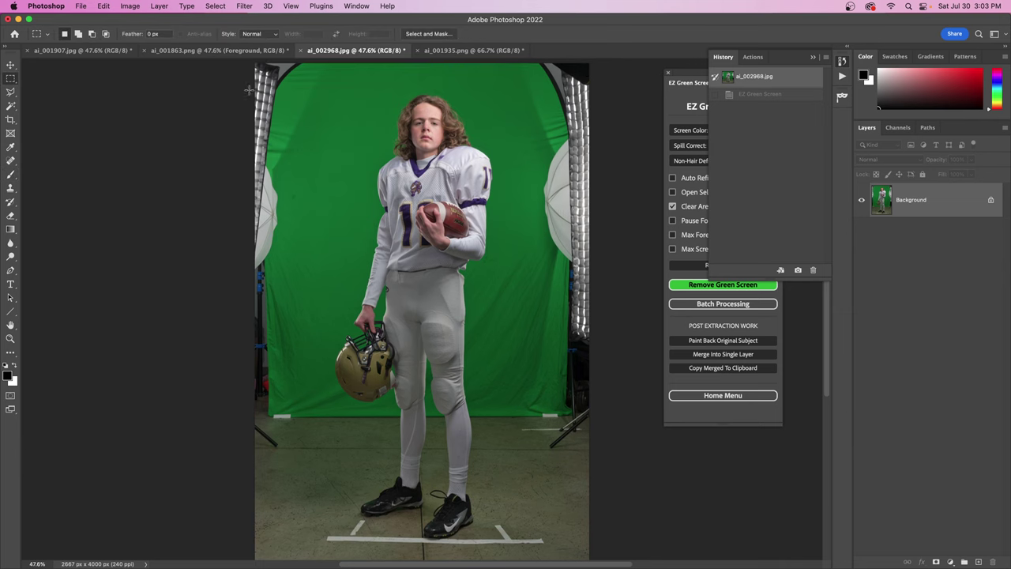
{"action": "left_click_drag", "start_coordinate": [303, 79], "coordinate": [562, 456]}
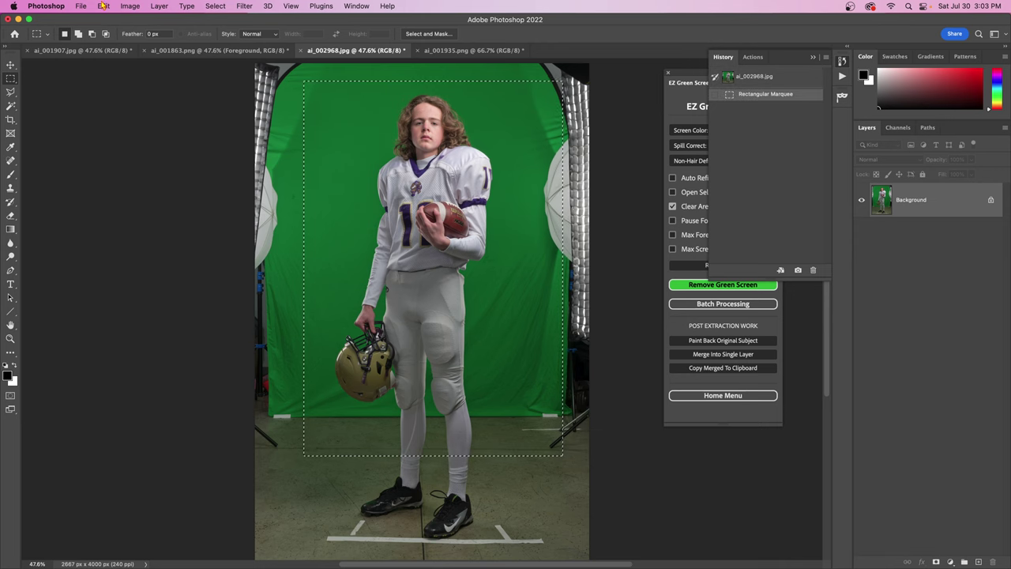
{"action": "left_click", "coordinate": [128, 6]}
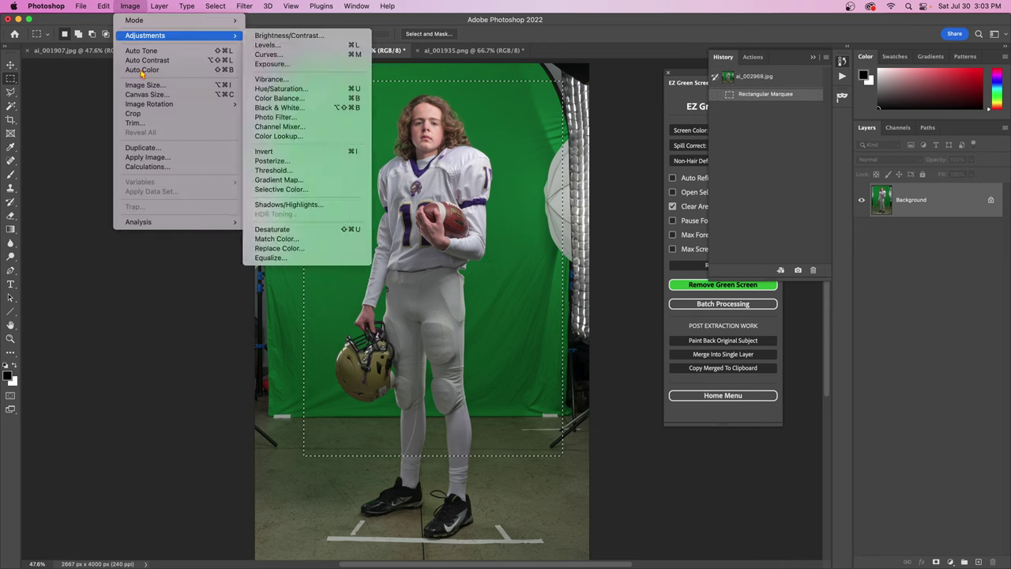
{"action": "left_click", "coordinate": [153, 113]}
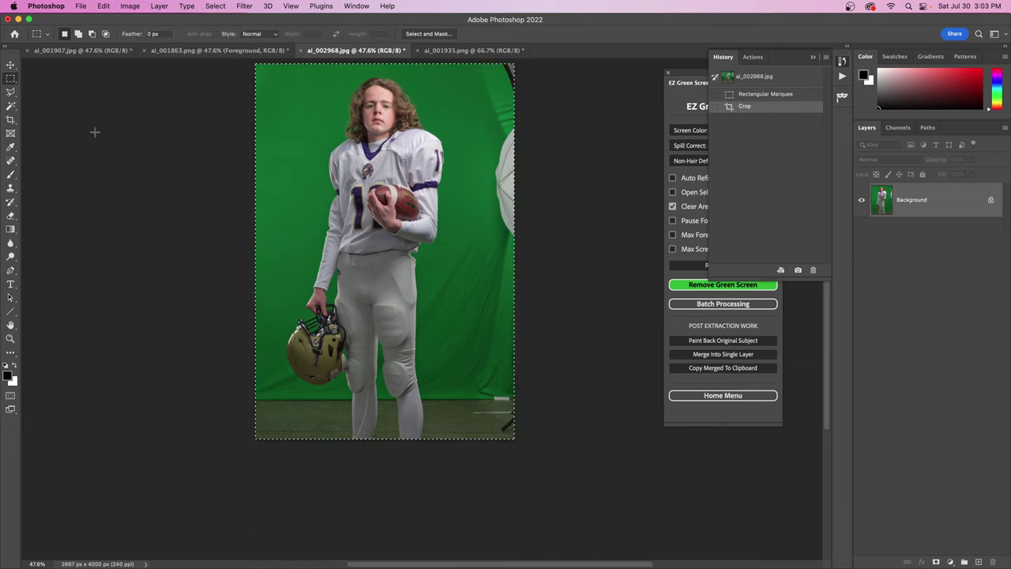
{"action": "key", "text": "super+d"}
{"action": "scroll", "coordinate": [115, 126], "scroll_direction": "up", "scroll_amount": 2}
{"action": "scroll", "coordinate": [117, 125], "scroll_direction": "up", "scroll_amount": 1}
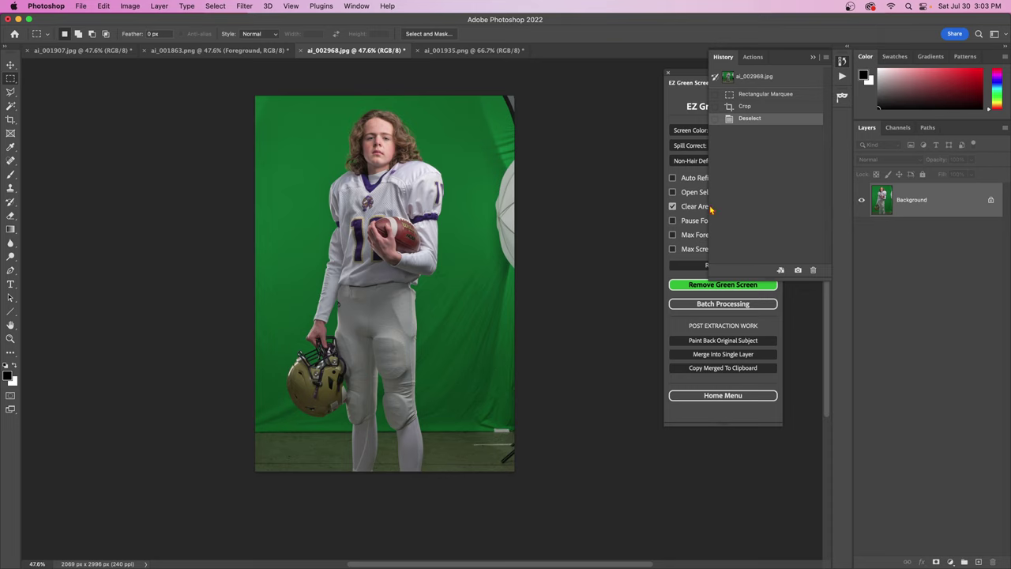
{"action": "left_click", "coordinate": [675, 288]}
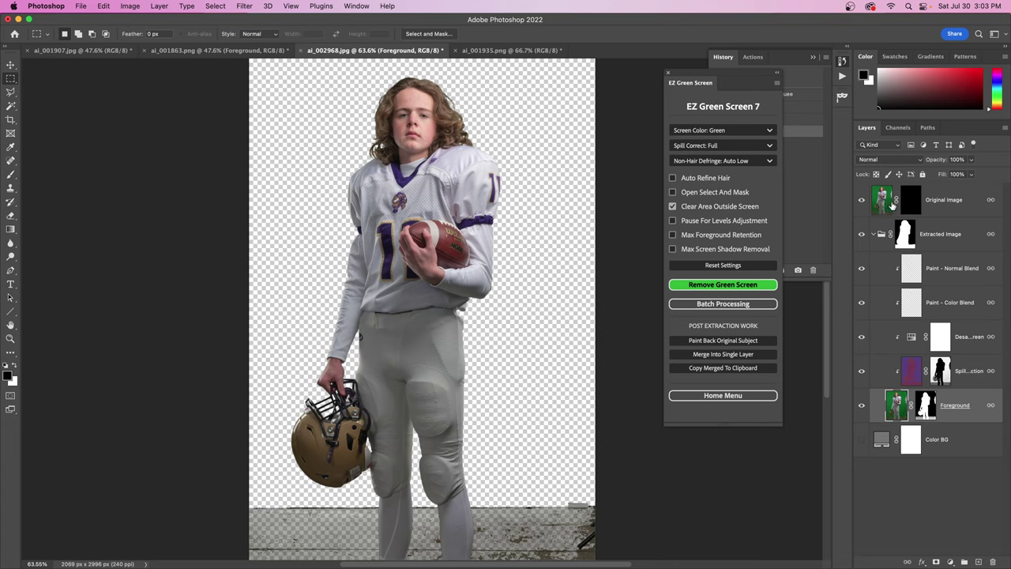
Step: Compare the extraction with the original by temporarily disabling the Original Image mask, and inspect the Foreground mask on its own
{"action": "right_click", "coordinate": [898, 200]}
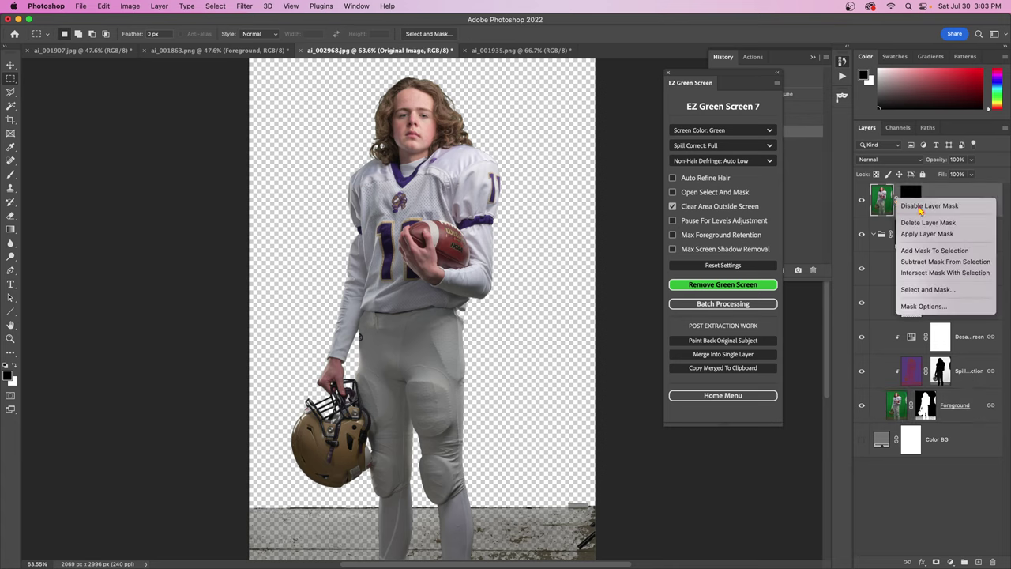
{"action": "left_click", "coordinate": [908, 206]}
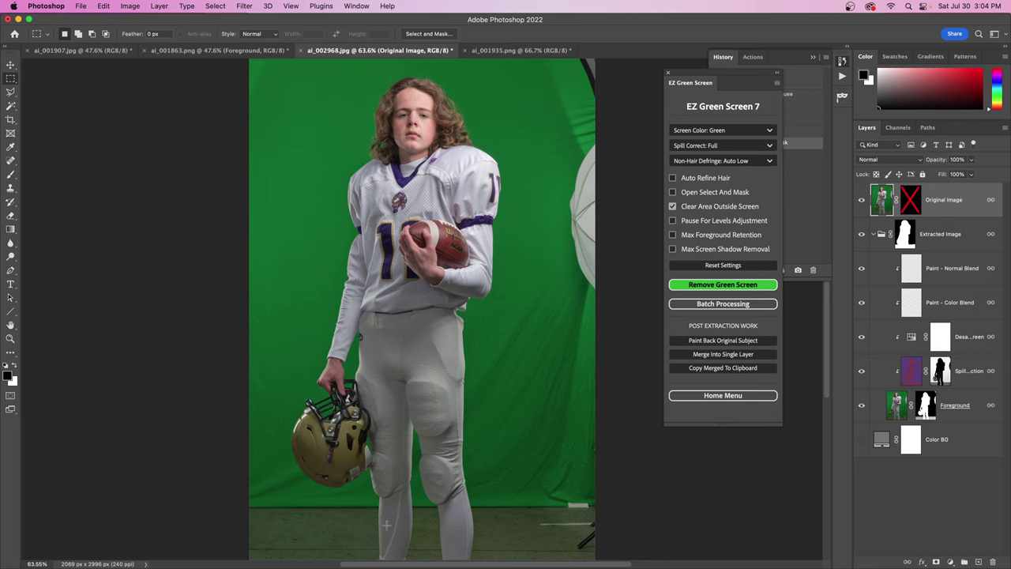
{"action": "right_click", "coordinate": [900, 202]}
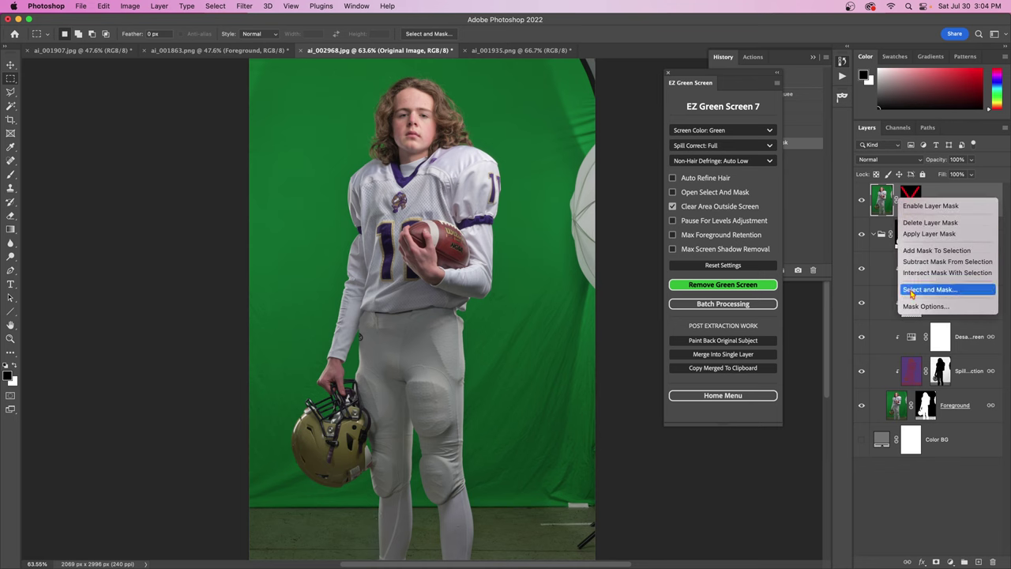
{"action": "left_click", "coordinate": [931, 205]}
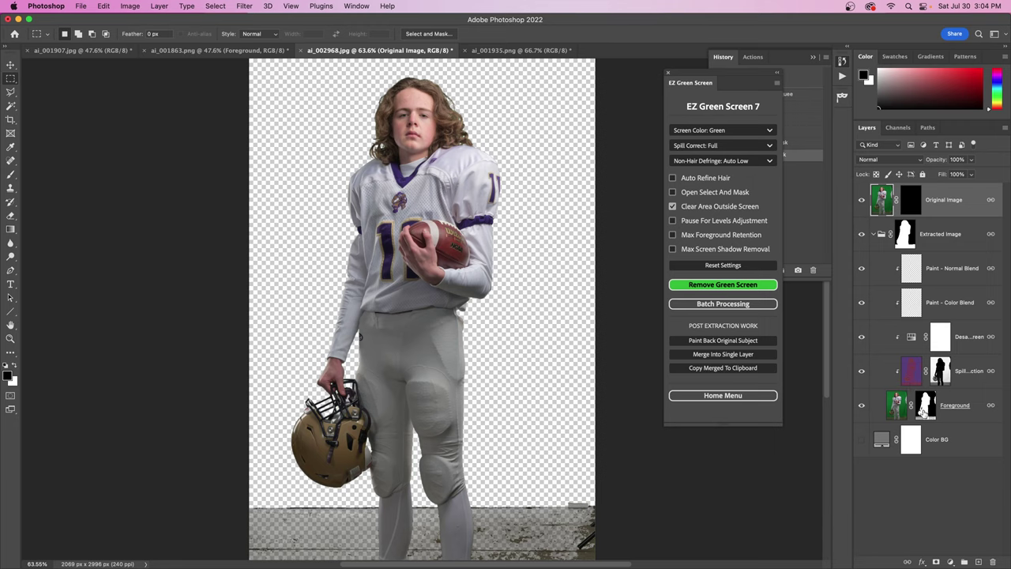
{"action": "left_click", "coordinate": [924, 411], "text": "alt"}
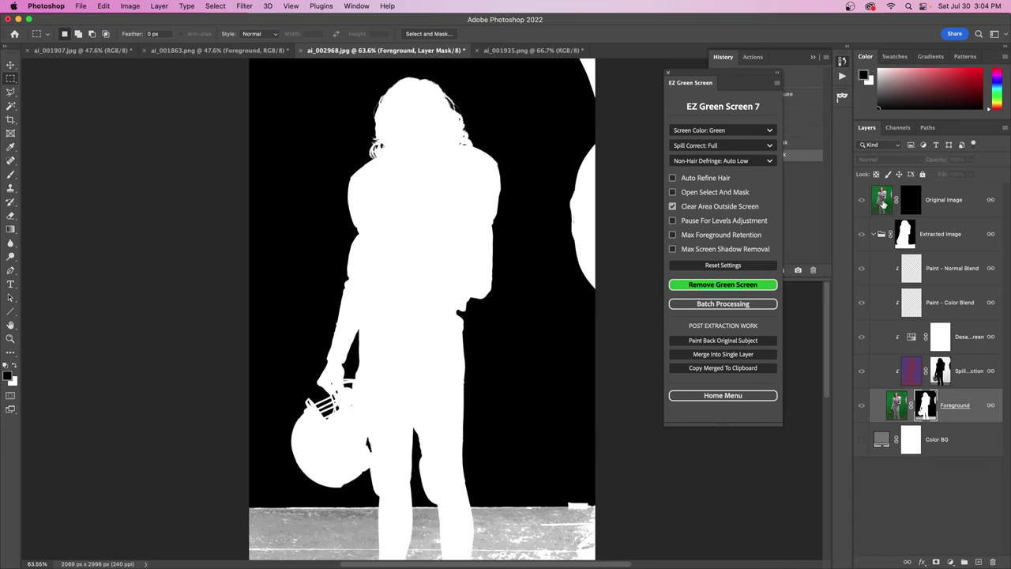
{"action": "left_click", "coordinate": [894, 404]}
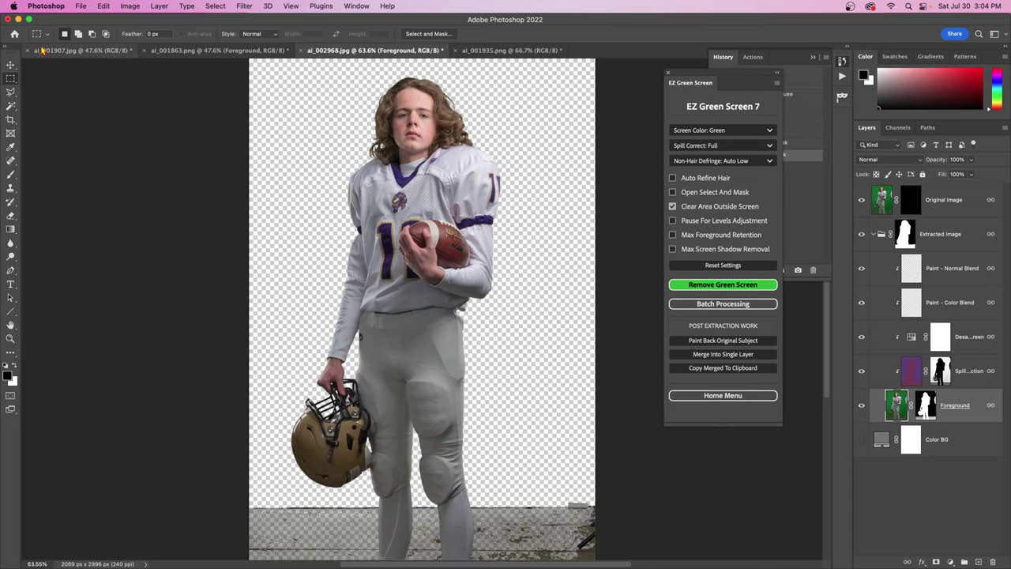
Step: Switch to ai_001907.jpg and draw a small circular selection on the green screen beside the softball player's bat
{"action": "left_click", "coordinate": [51, 51]}
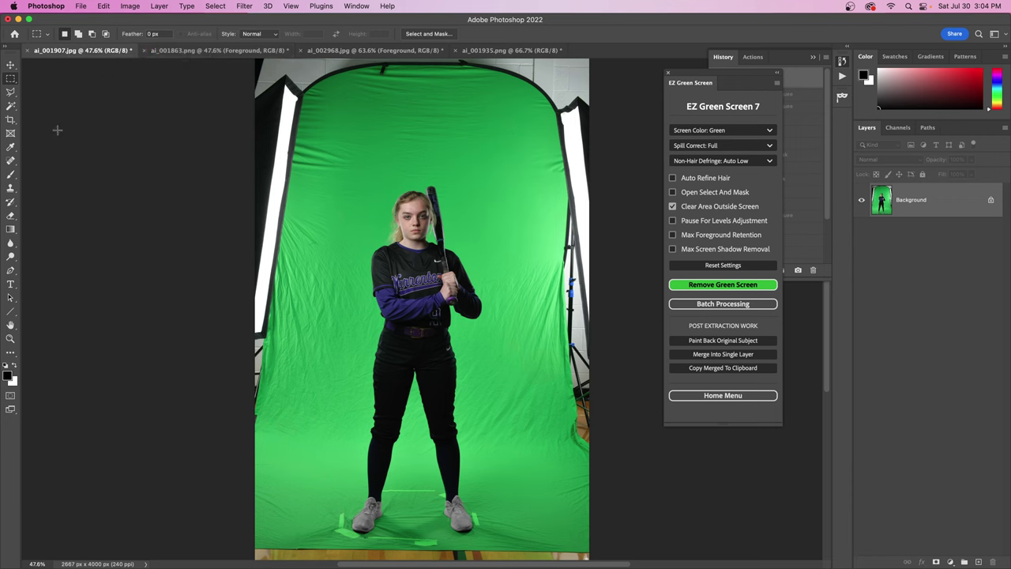
{"action": "right_click", "coordinate": [12, 79]}
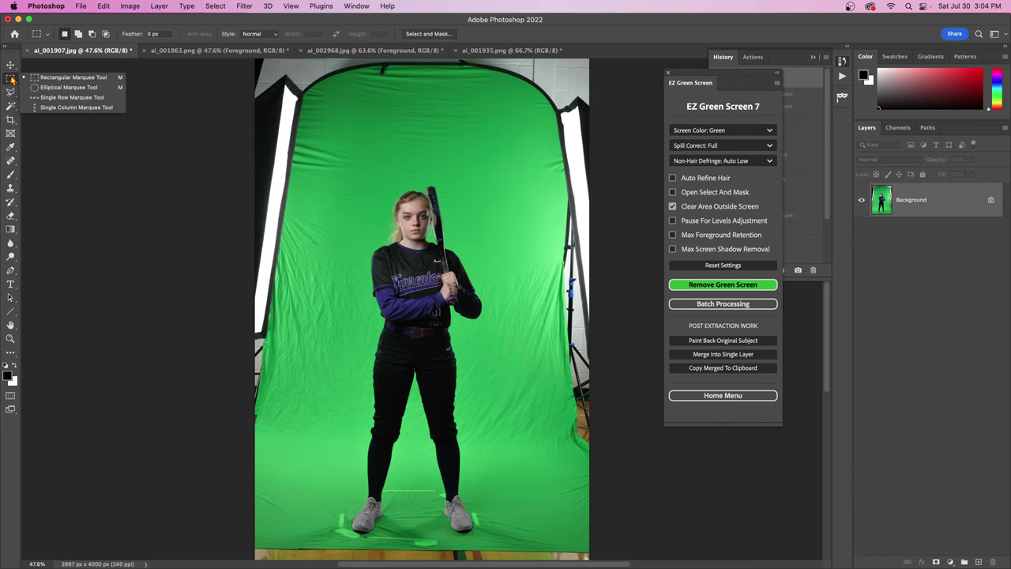
{"action": "left_click", "coordinate": [37, 87]}
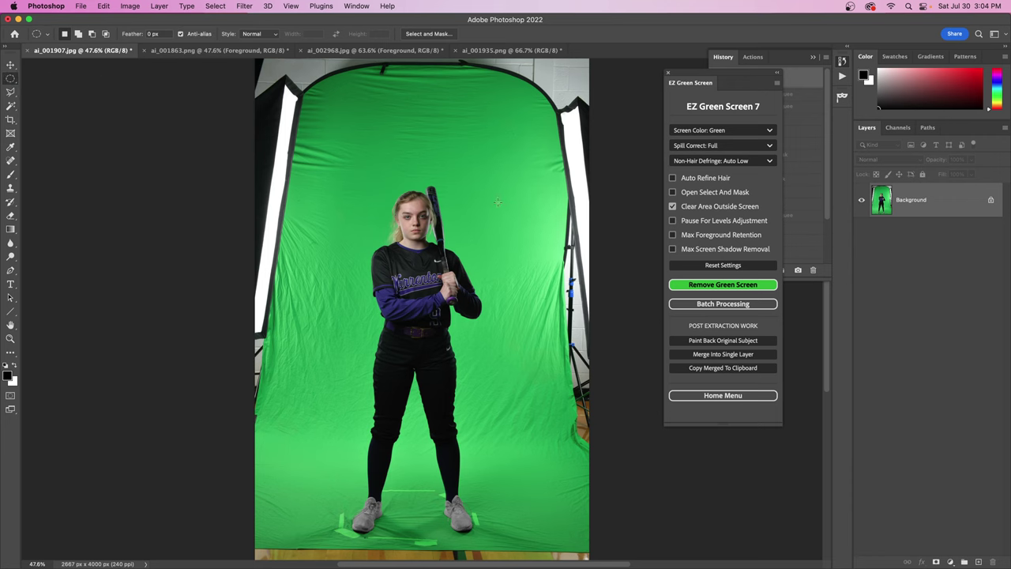
{"action": "left_click_drag", "start_coordinate": [497, 202], "coordinate": [526, 231]}
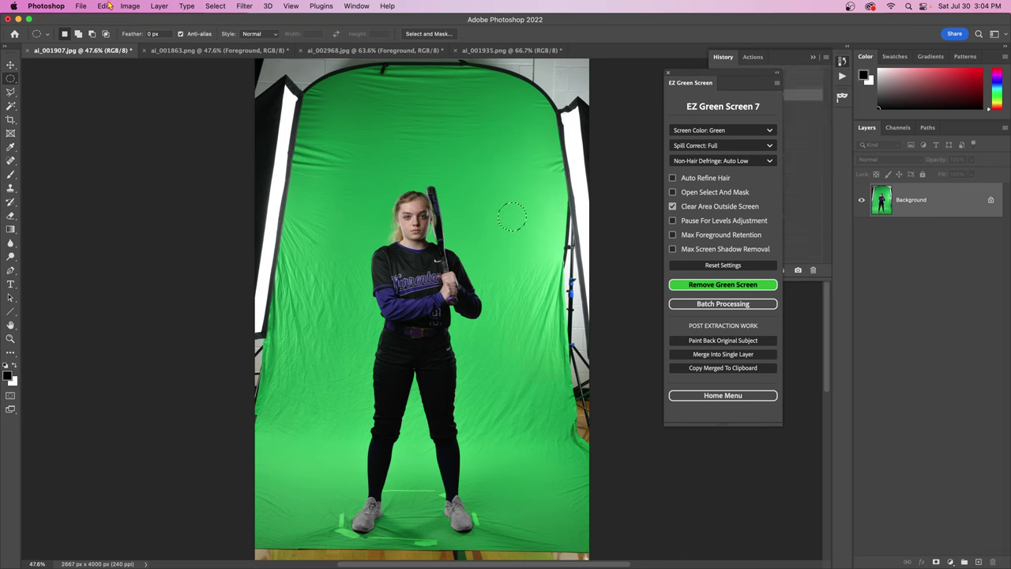
Step: Add a new layer and fill the circular selection with white to make a ball
{"action": "left_click", "coordinate": [157, 7]}
{"action": "mouse_move", "coordinate": [163, 20]}
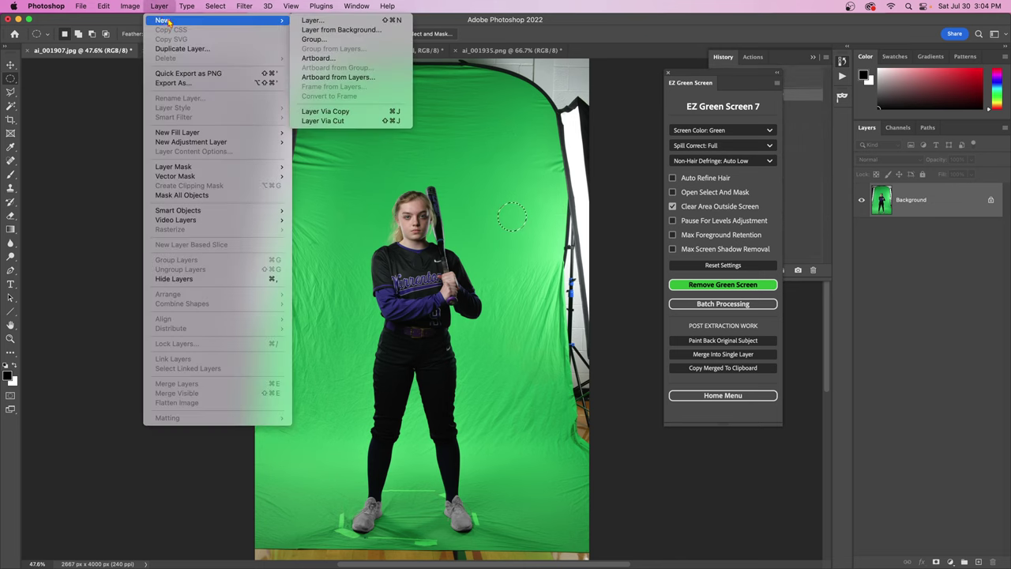
{"action": "left_click", "coordinate": [339, 21]}
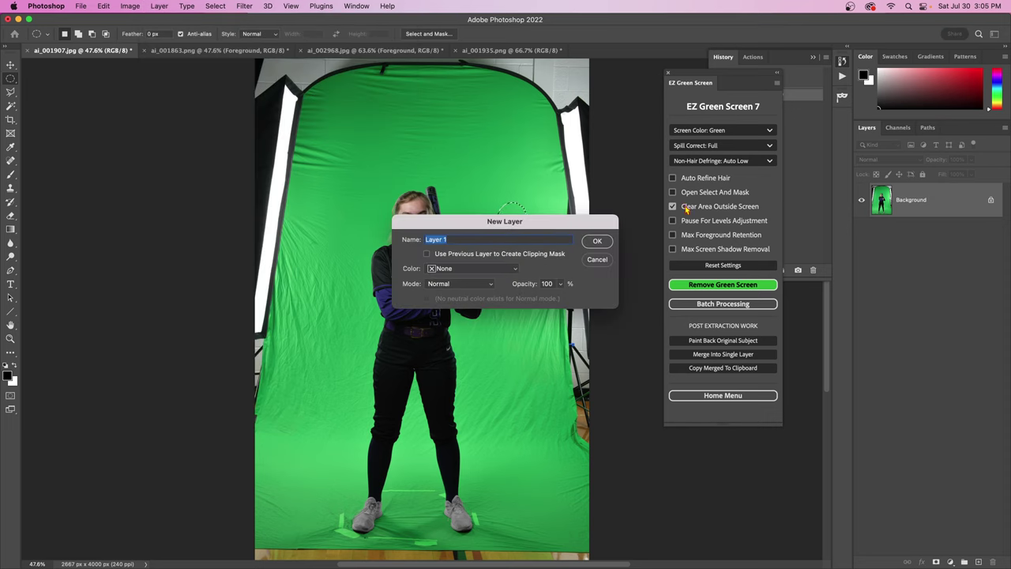
{"action": "left_click", "coordinate": [608, 242]}
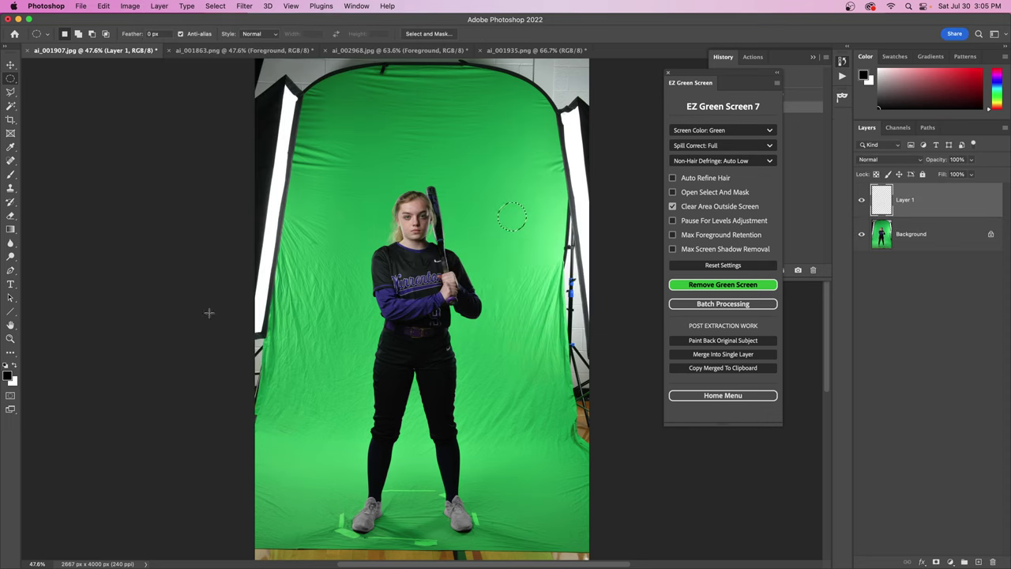
{"action": "left_click", "coordinate": [15, 367]}
{"action": "left_click", "coordinate": [104, 7]}
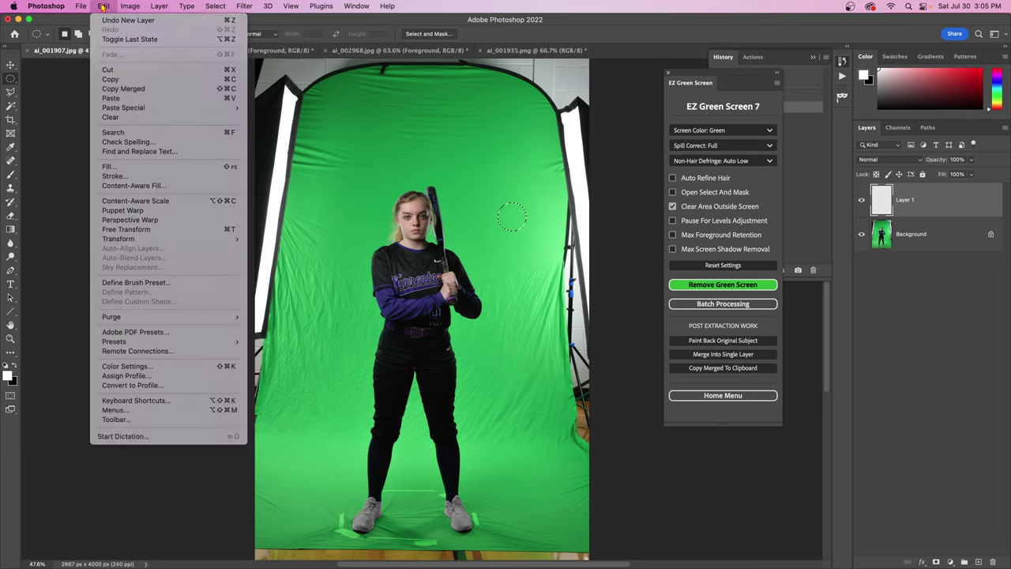
{"action": "left_click", "coordinate": [155, 168]}
{"action": "left_click", "coordinate": [577, 211]}
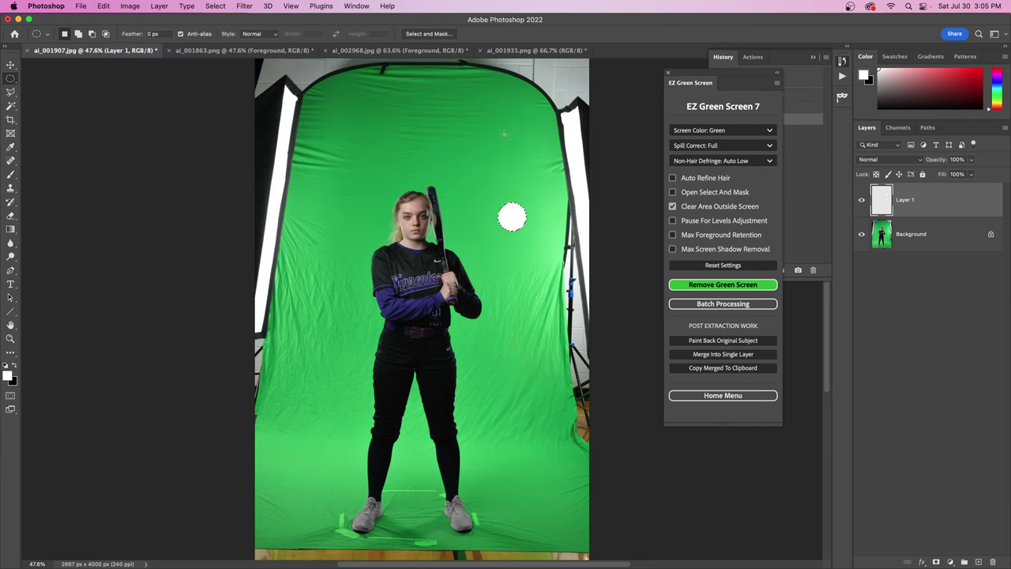
Step: Set the foreground color to red ff0000, brush two curved stitch lines onto the white ball, and deselect
{"action": "left_click", "coordinate": [8, 374]}
{"action": "left_click_drag", "start_coordinate": [708, 191], "coordinate": [780, 149]}
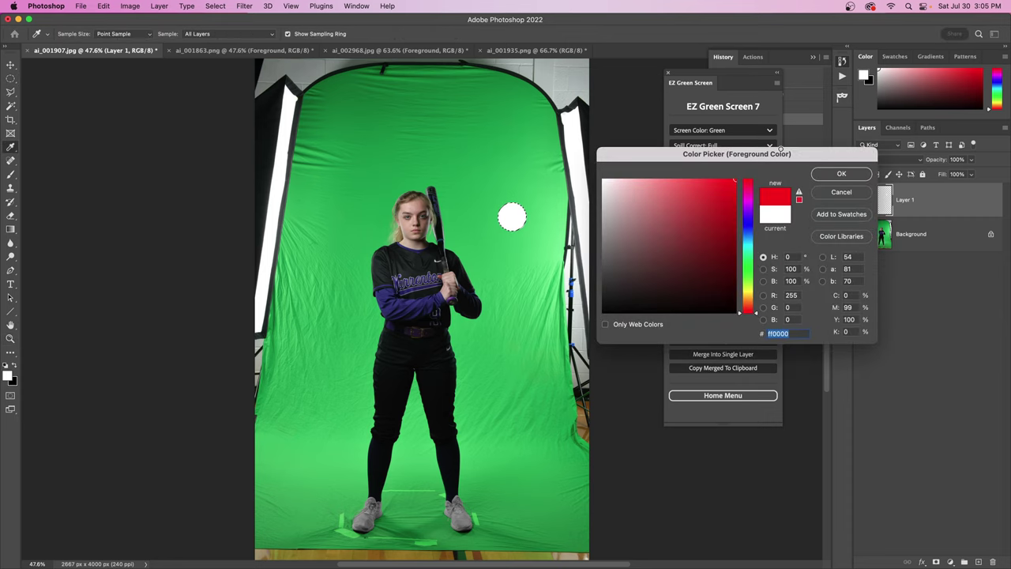
{"action": "left_click", "coordinate": [840, 174]}
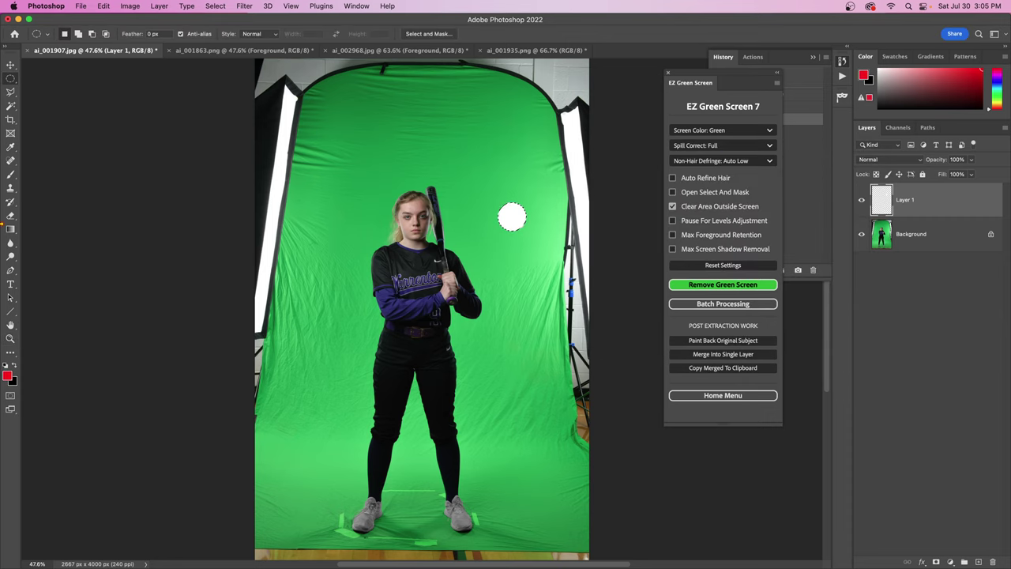
{"action": "left_click", "coordinate": [10, 176]}
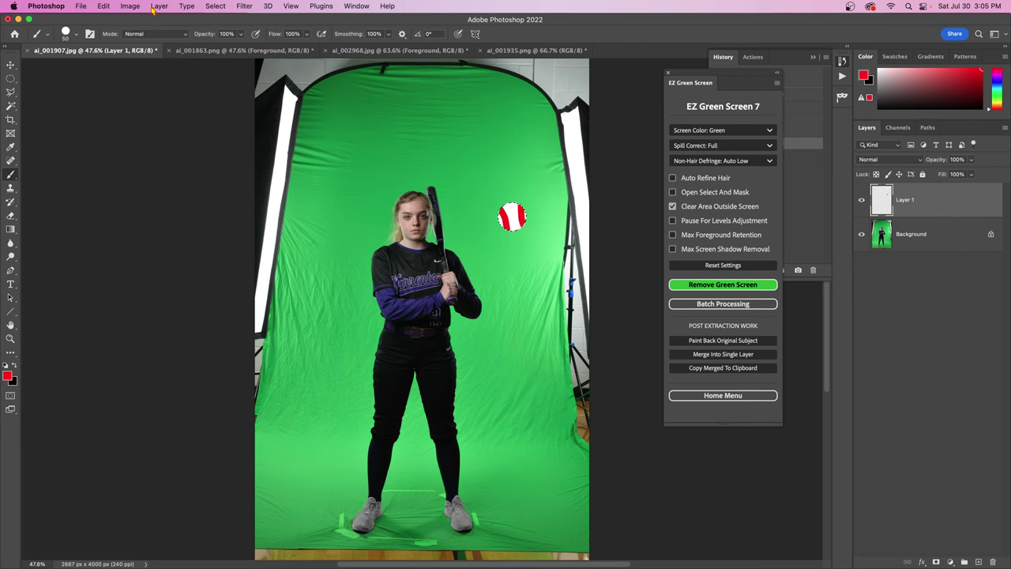
{"action": "left_click", "coordinate": [215, 6]}
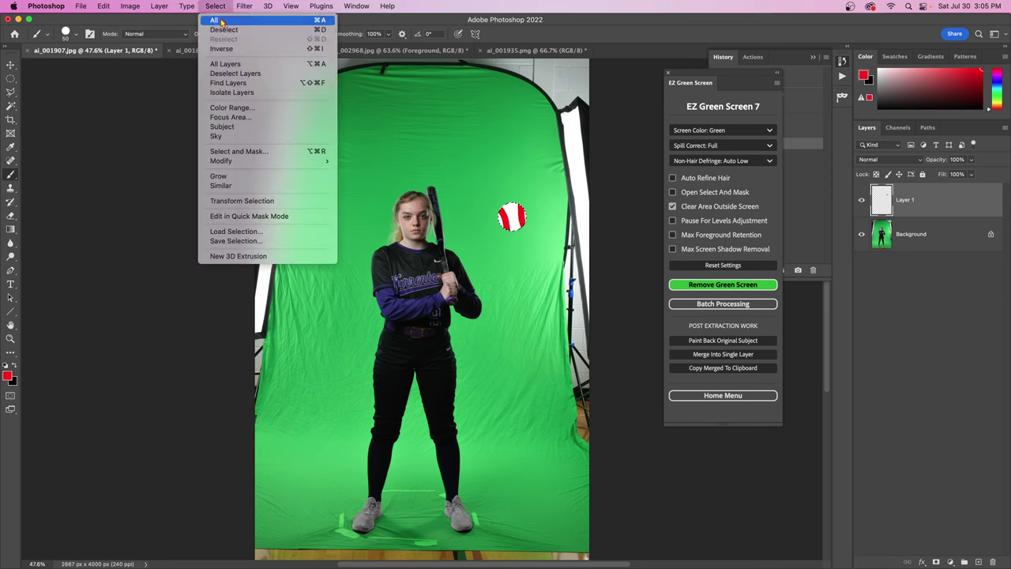
{"action": "left_click", "coordinate": [229, 26]}
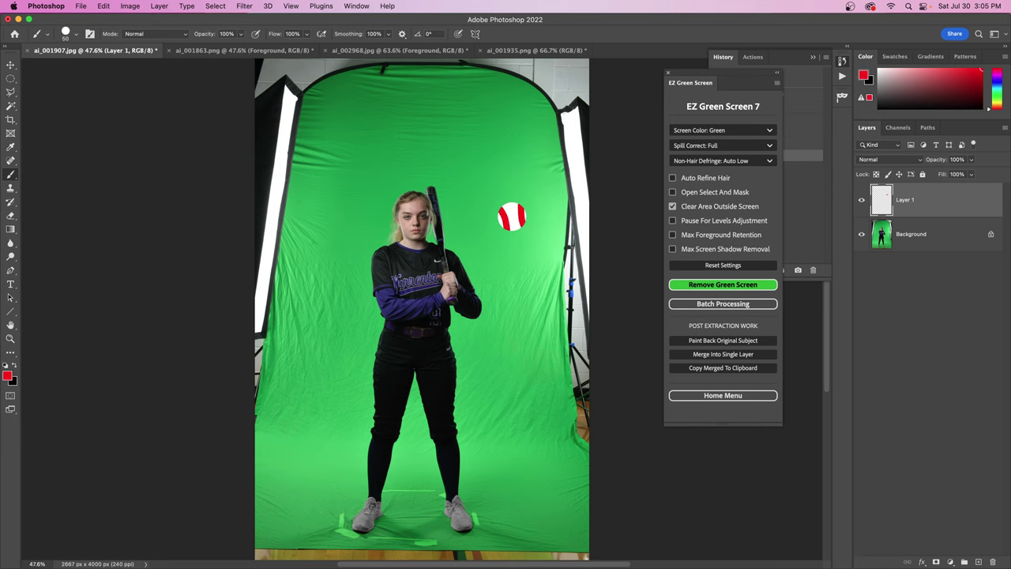
Step: Remove the green screen once with Clear Area Outside Screen off and again with it on
{"action": "left_click", "coordinate": [674, 208]}
{"action": "left_click", "coordinate": [719, 285]}
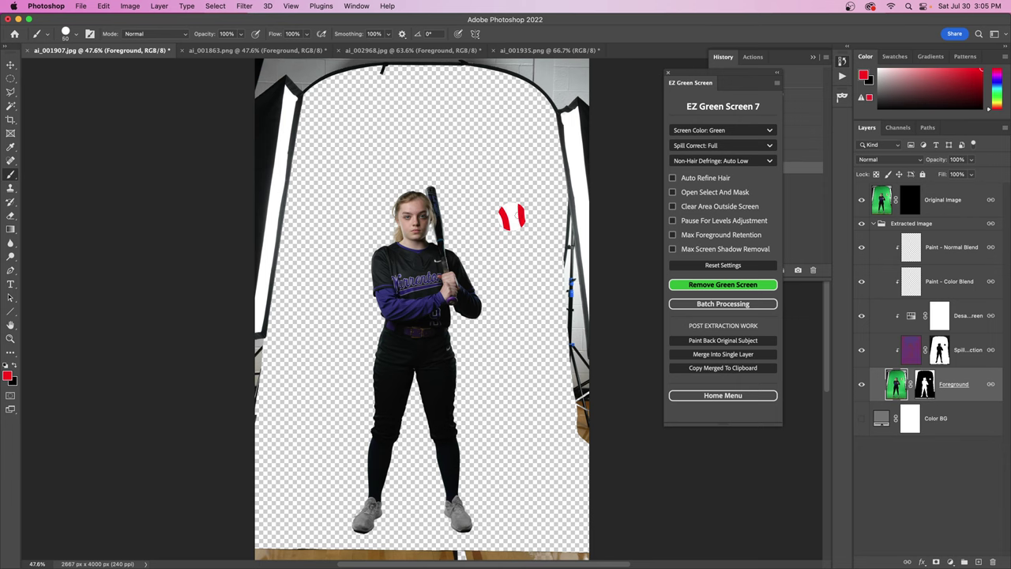
{"action": "left_click", "coordinate": [672, 207]}
{"action": "left_click", "coordinate": [716, 287]}
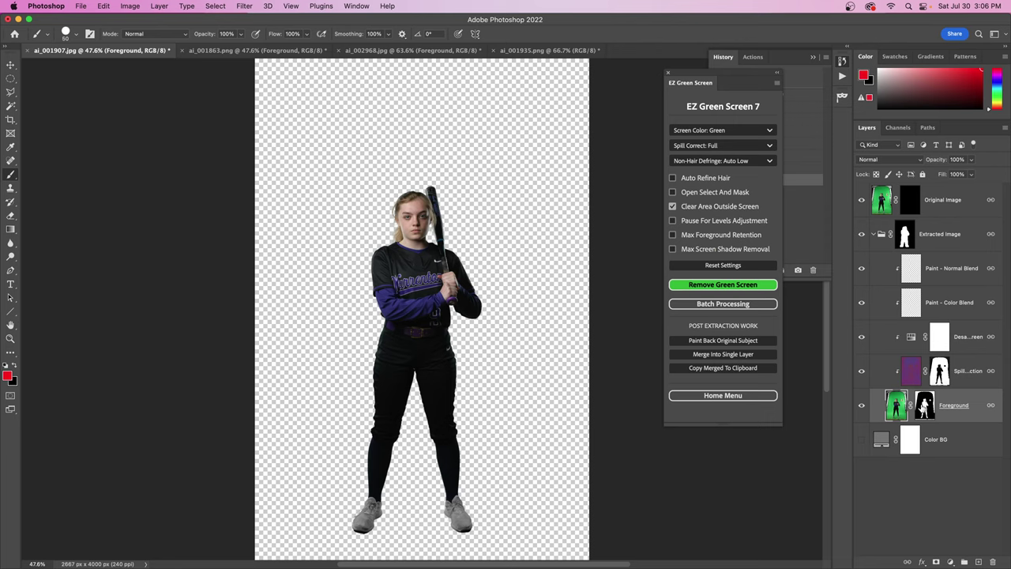
Step: Inspect the Foreground mask alone with the Extracted Image mask loaded as a selection over it, deselect, and return to the normal image view
{"action": "left_click", "coordinate": [923, 404], "text": "alt"}
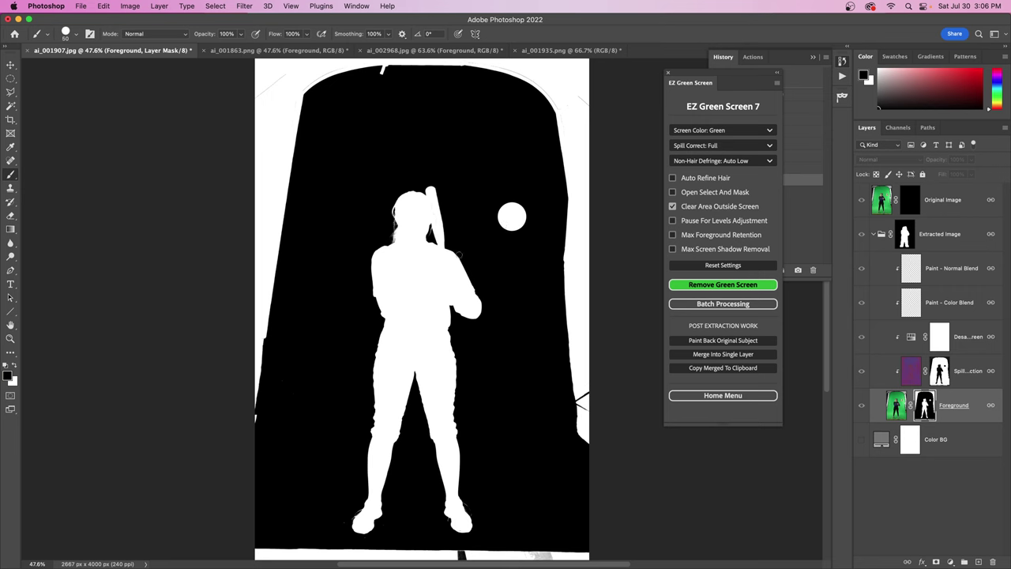
{"action": "left_click", "coordinate": [905, 245], "text": "super"}
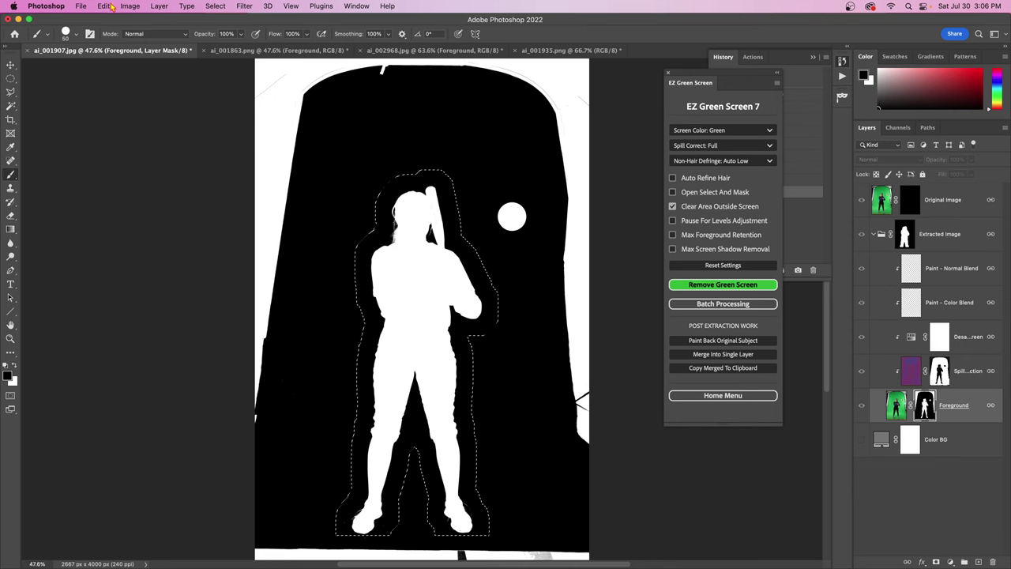
{"action": "left_click", "coordinate": [215, 6]}
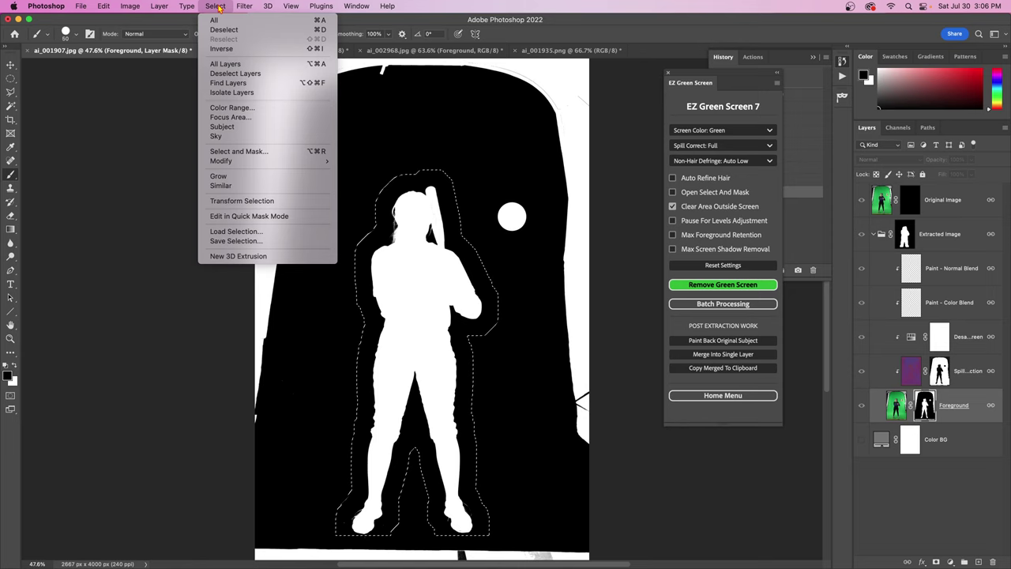
{"action": "left_click", "coordinate": [226, 31]}
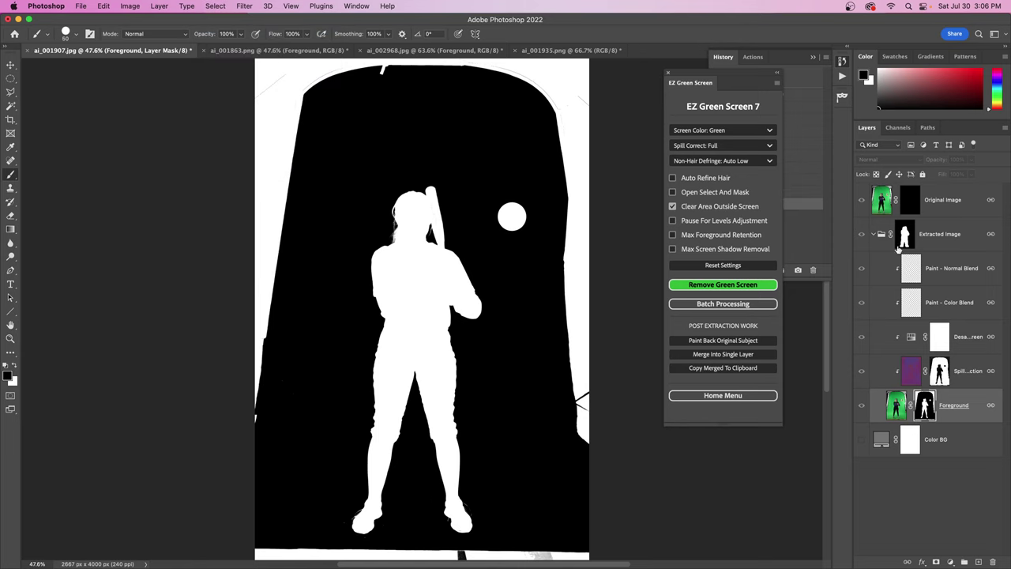
{"action": "left_click", "coordinate": [881, 240]}
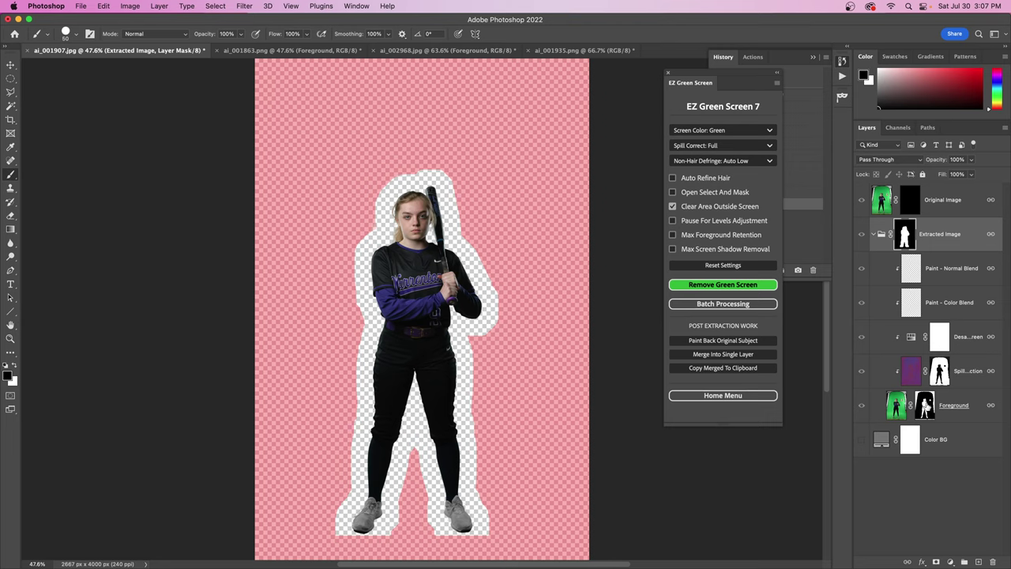
{"action": "left_click", "coordinate": [925, 404]}
{"action": "left_click", "coordinate": [898, 407]}
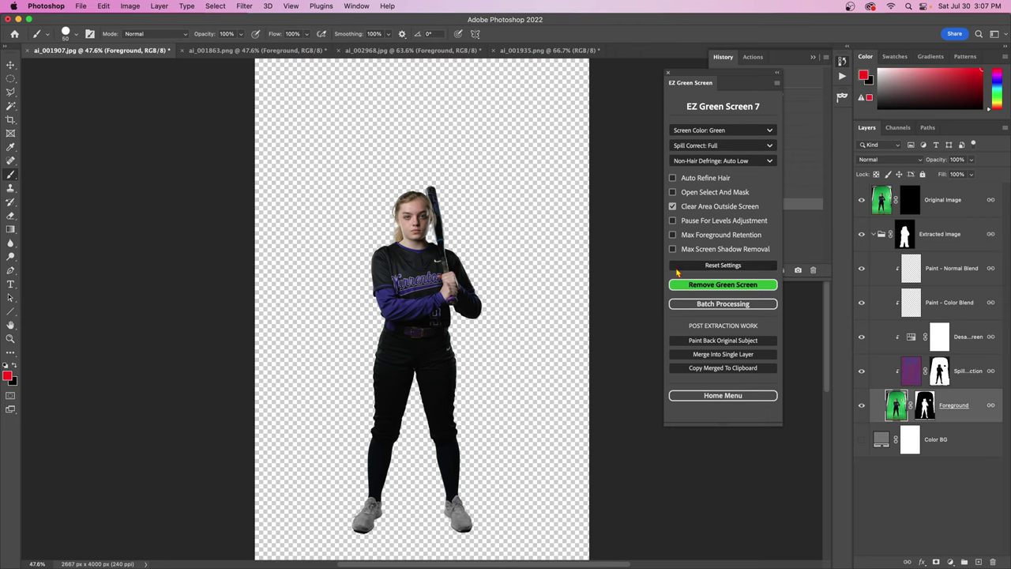
Step: Temporarily disable the Extracted Image group's mask to compare the result without it, and re-enable the mask
{"action": "right_click", "coordinate": [903, 240]}
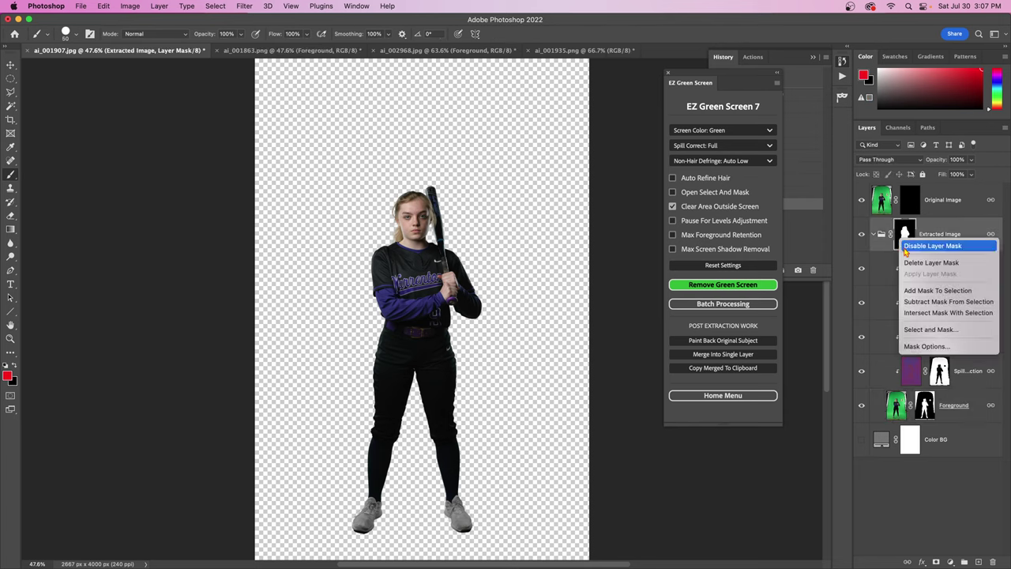
{"action": "left_click", "coordinate": [905, 246]}
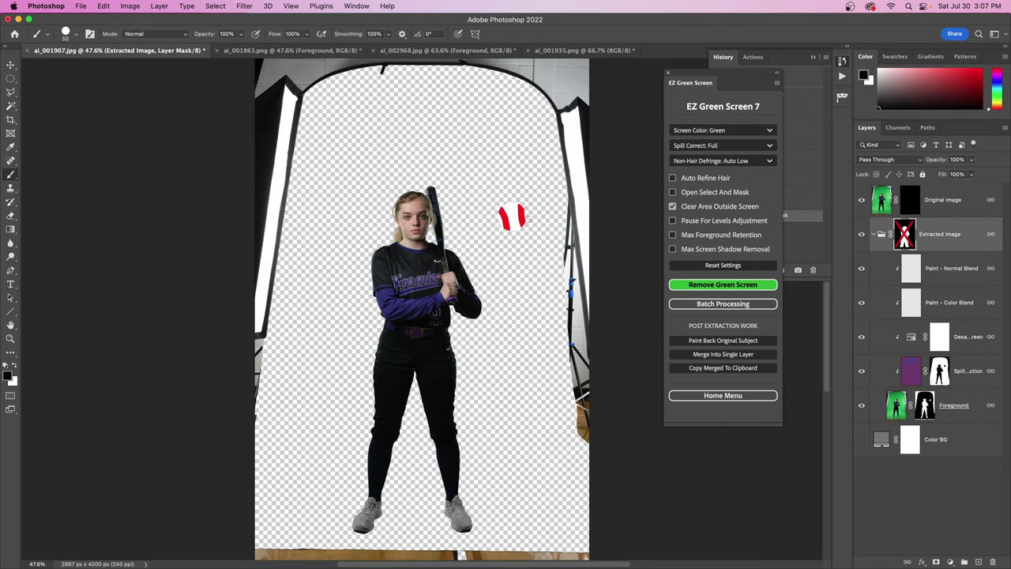
{"action": "right_click", "coordinate": [902, 234]}
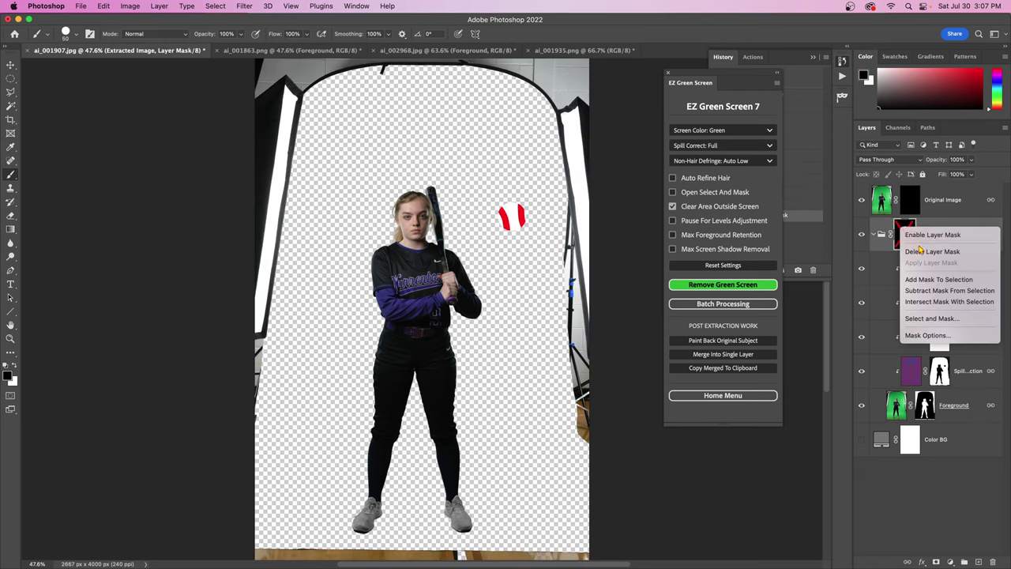
{"action": "left_click", "coordinate": [918, 235]}
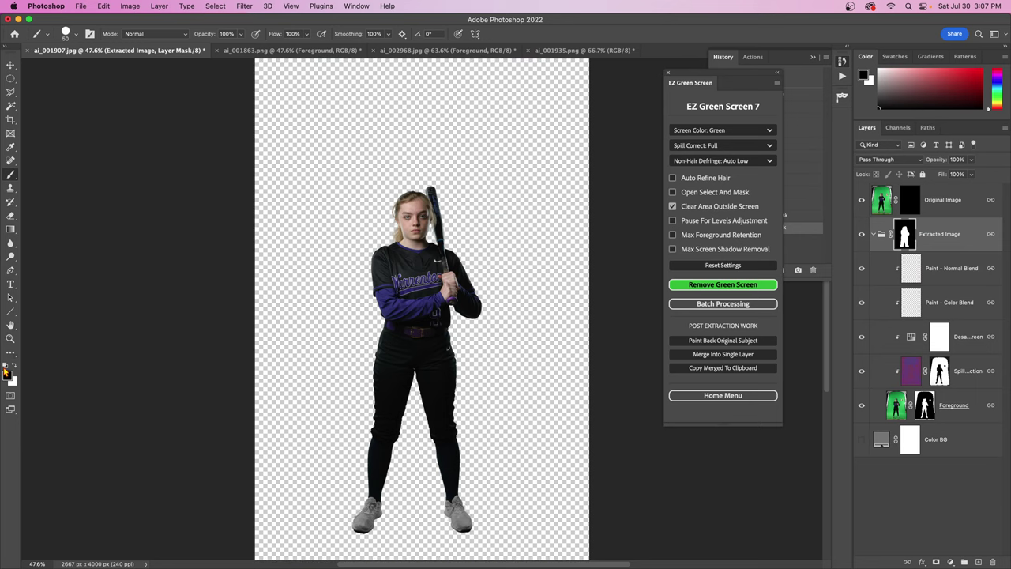
Step: Restore the ball by painting white on the Extracted Image mask with a 600 px brush, and view that mask on its own
{"action": "key", "text": "x"}
{"action": "key", "text": "bracketright"}
{"action": "key", "text": "bracketright"}
{"action": "key", "text": "bracketright"}
{"action": "key", "text": "bracketright"}
{"action": "key", "text": "bracketright"}
{"action": "key", "text": "bracketright"}
{"action": "key", "text": "bracketright"}
{"action": "key", "text": "bracketright"}
{"action": "key", "text": "bracketright"}
{"action": "key", "text": "bracketright"}
{"action": "key", "text": "bracketright"}
{"action": "key", "text": "bracketright"}
{"action": "key", "text": "bracketright"}
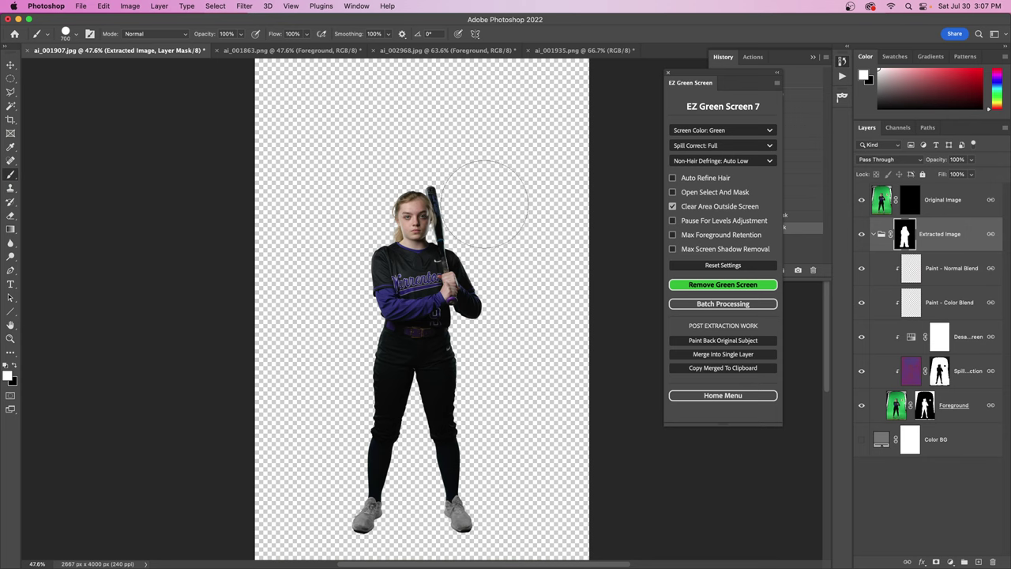
{"action": "left_click", "coordinate": [494, 205]}
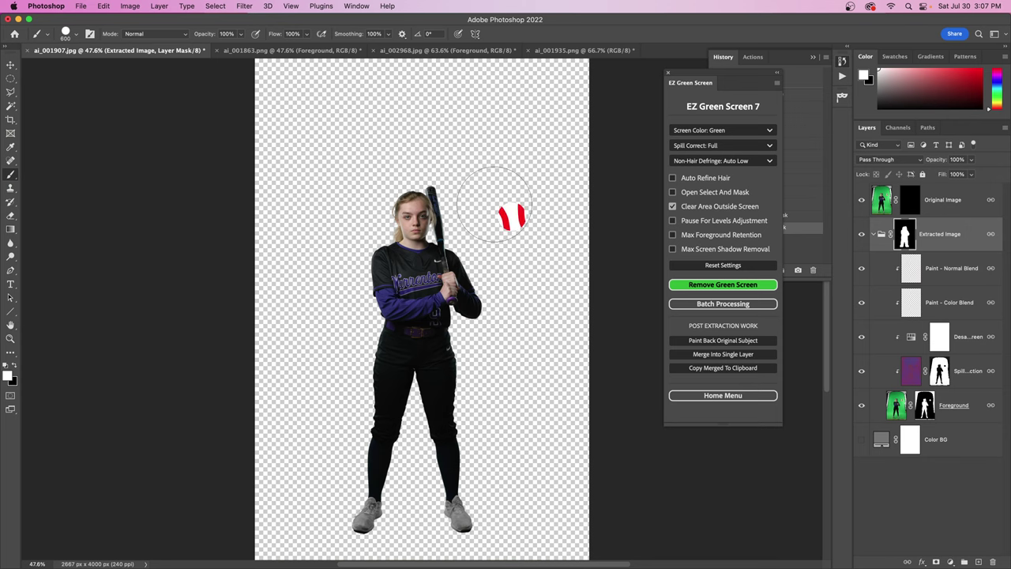
{"action": "left_click_drag", "start_coordinate": [494, 205], "coordinate": [502, 221]}
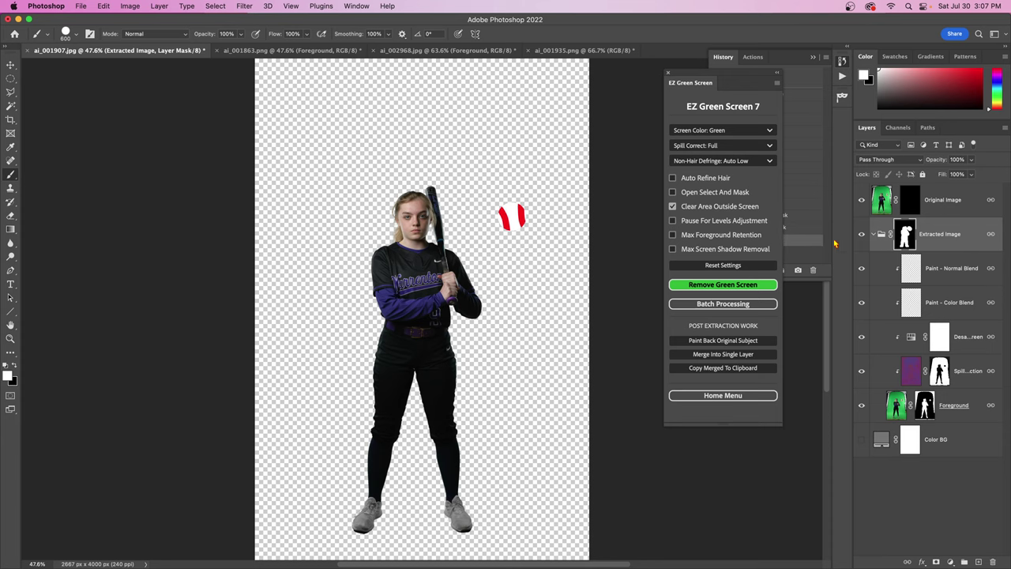
{"action": "left_click", "coordinate": [904, 241], "text": "alt"}
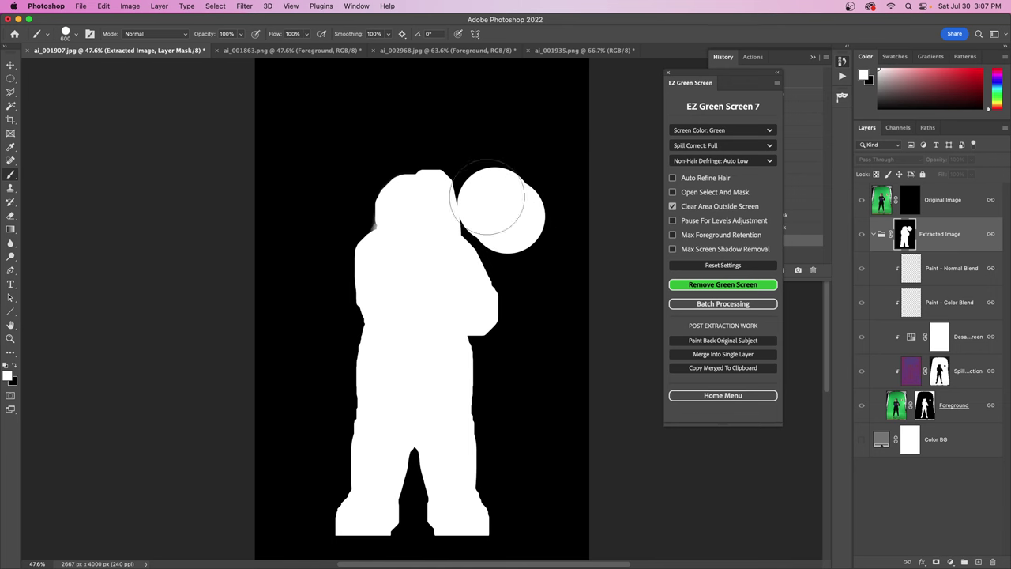
{"action": "left_click", "coordinate": [882, 236]}
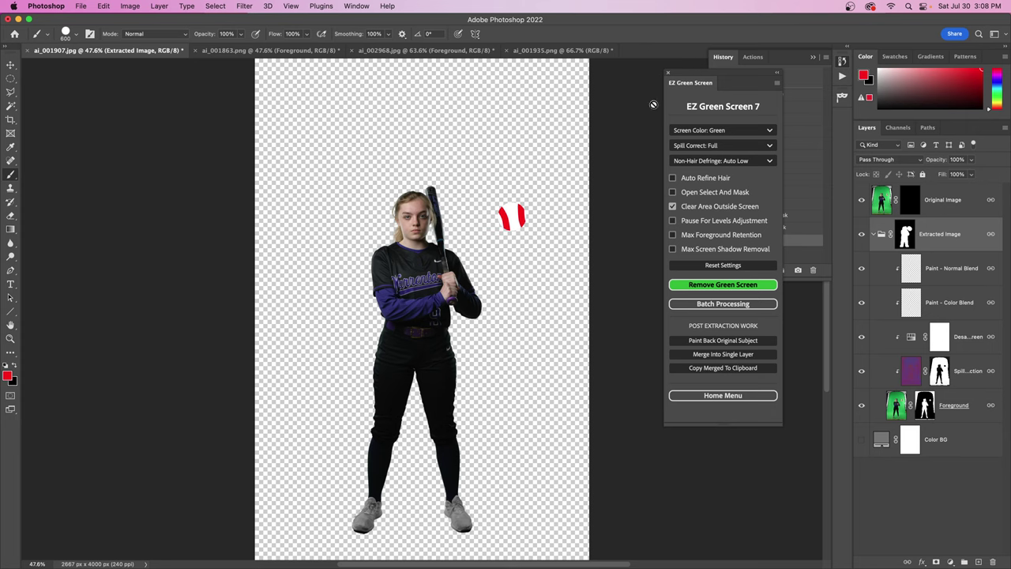
Step: Revert ai_001907.jpg to its originally opened state and bring up ai_001935.png
{"action": "left_click", "coordinate": [844, 61]}
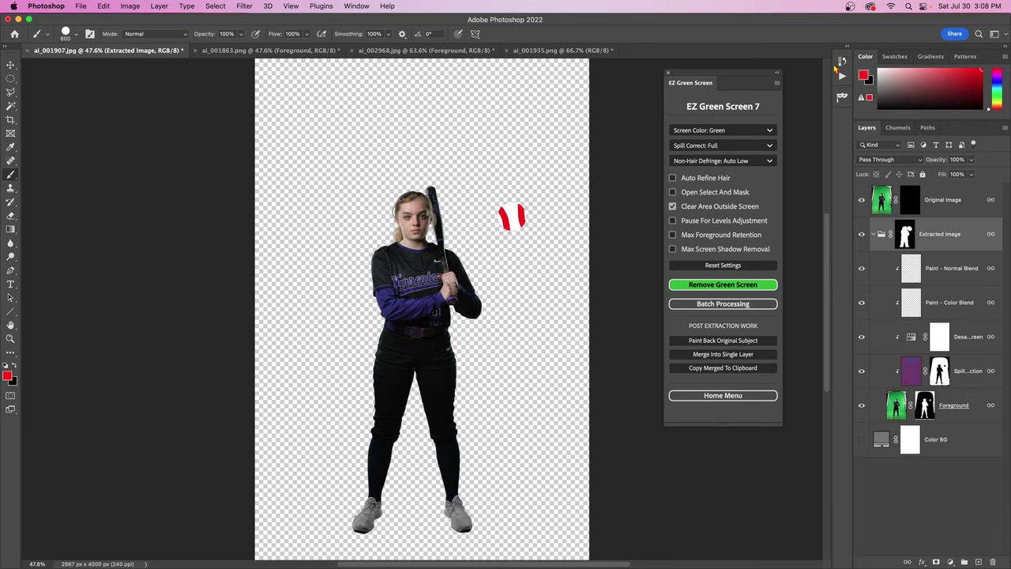
{"action": "left_click", "coordinate": [842, 63]}
{"action": "left_click", "coordinate": [765, 80]}
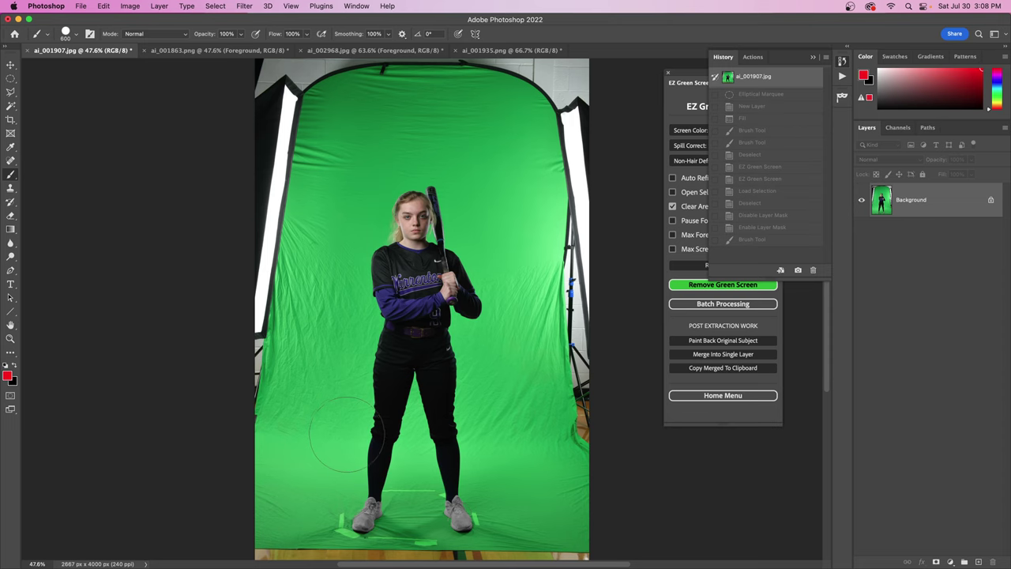
{"action": "left_click", "coordinate": [369, 52]}
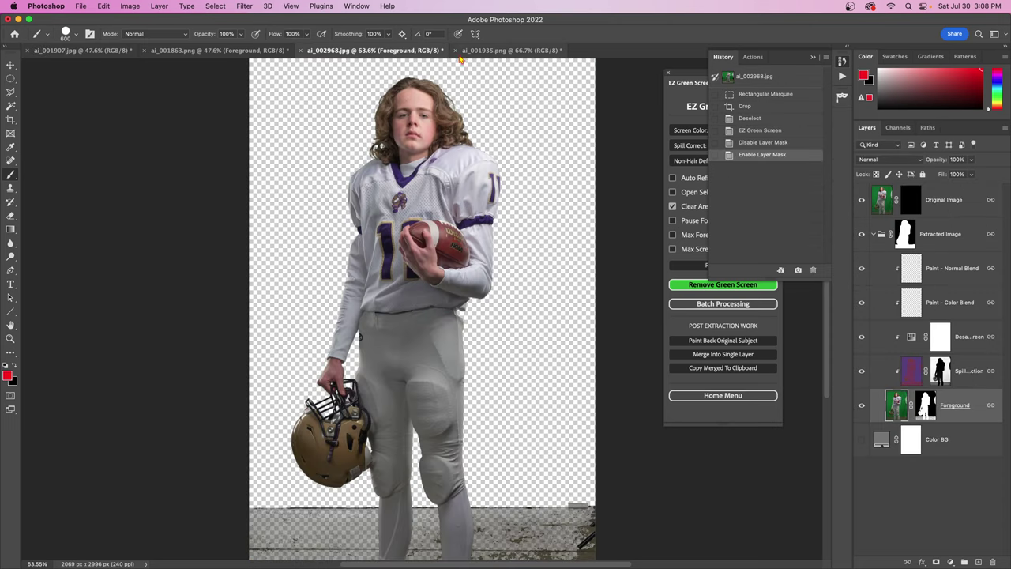
{"action": "left_click", "coordinate": [484, 52]}
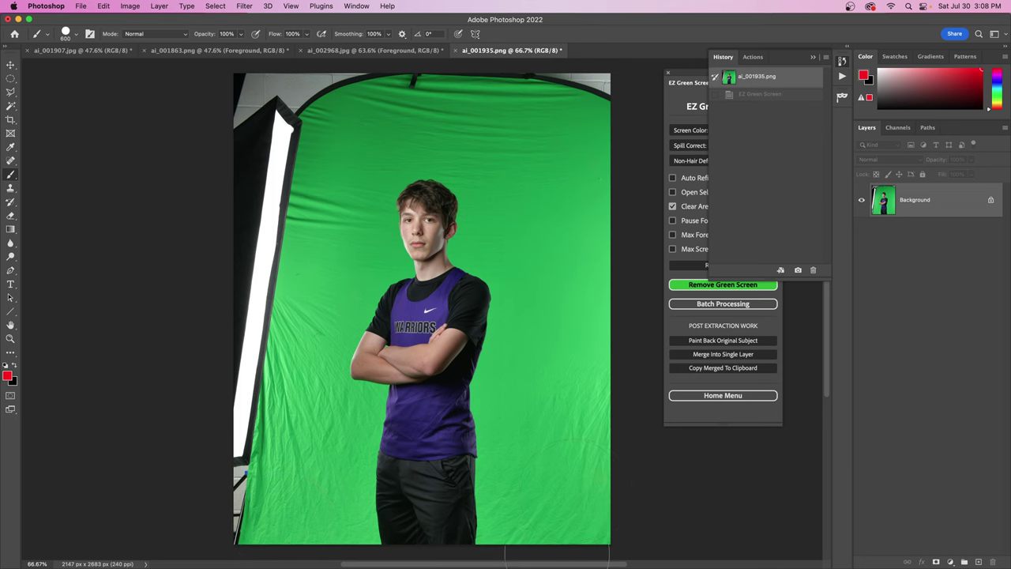
{"action": "scroll", "coordinate": [575, 490], "scroll_direction": "down", "scroll_amount": 5}
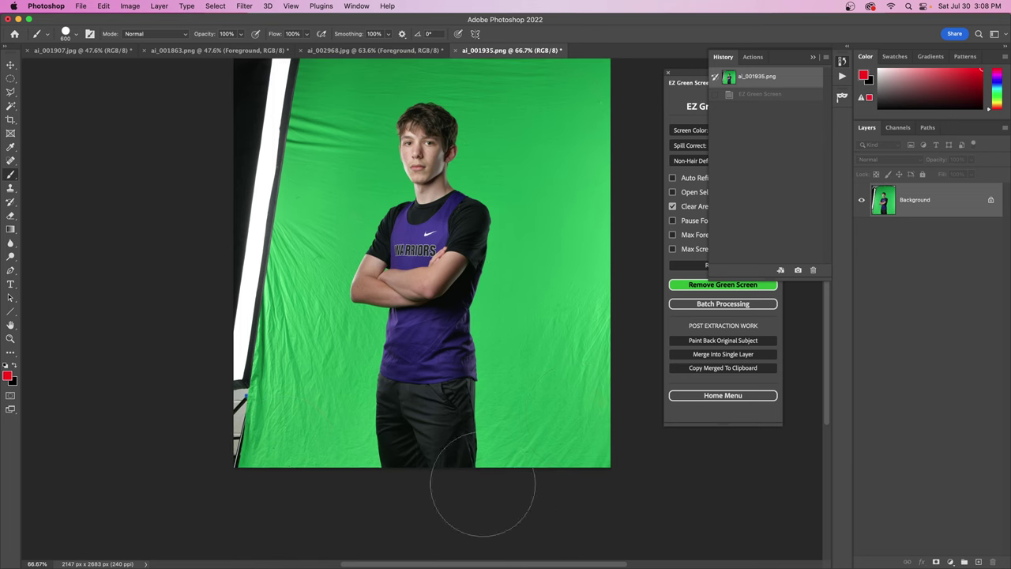
{"action": "scroll", "coordinate": [505, 481], "scroll_direction": "up", "scroll_amount": 3}
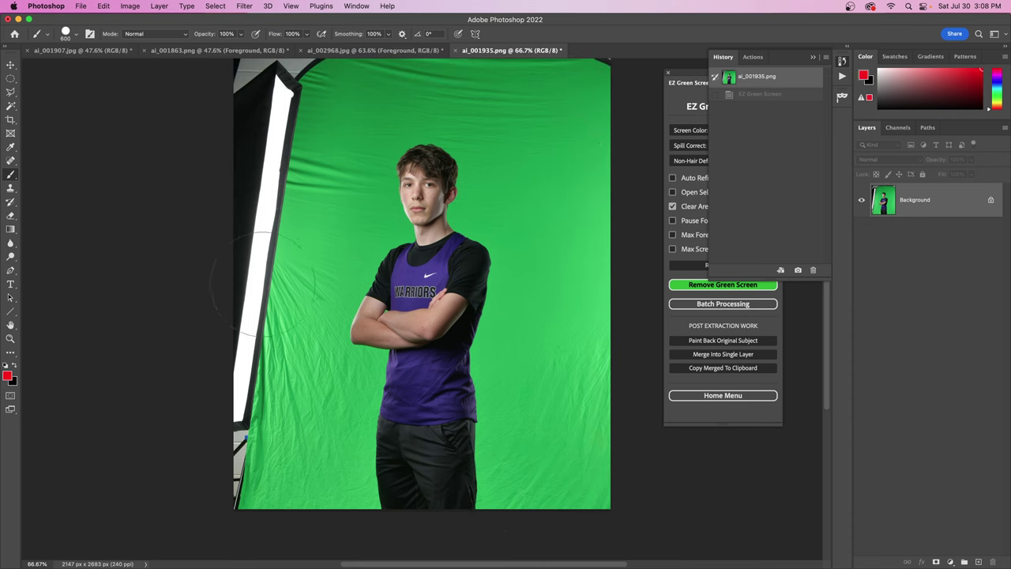
{"action": "left_click", "coordinate": [247, 52]}
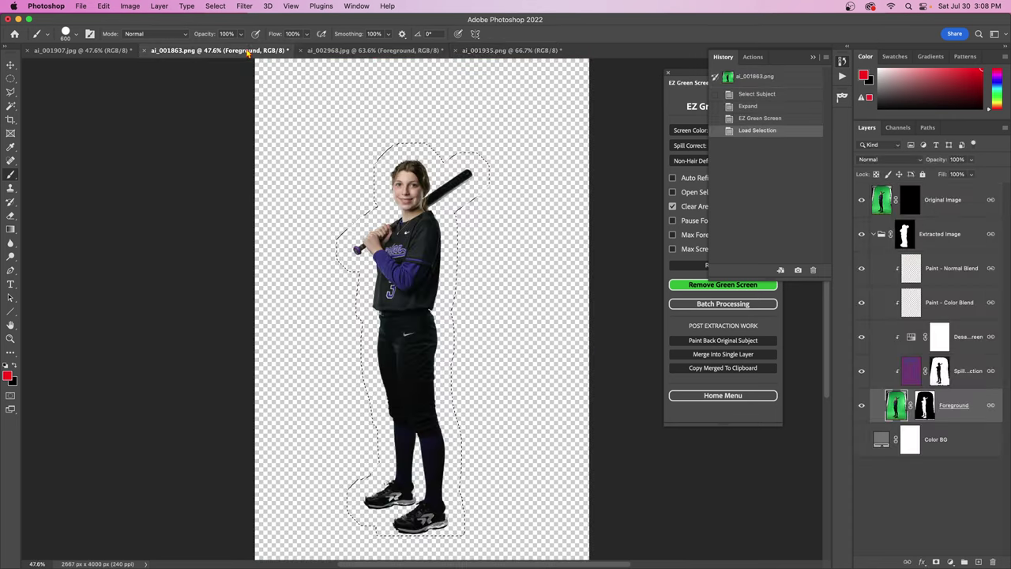
Step: Bring up ai_002968.jpg and revert it to its originally opened, uncropped state to examine the full photo
{"action": "left_click", "coordinate": [372, 50]}
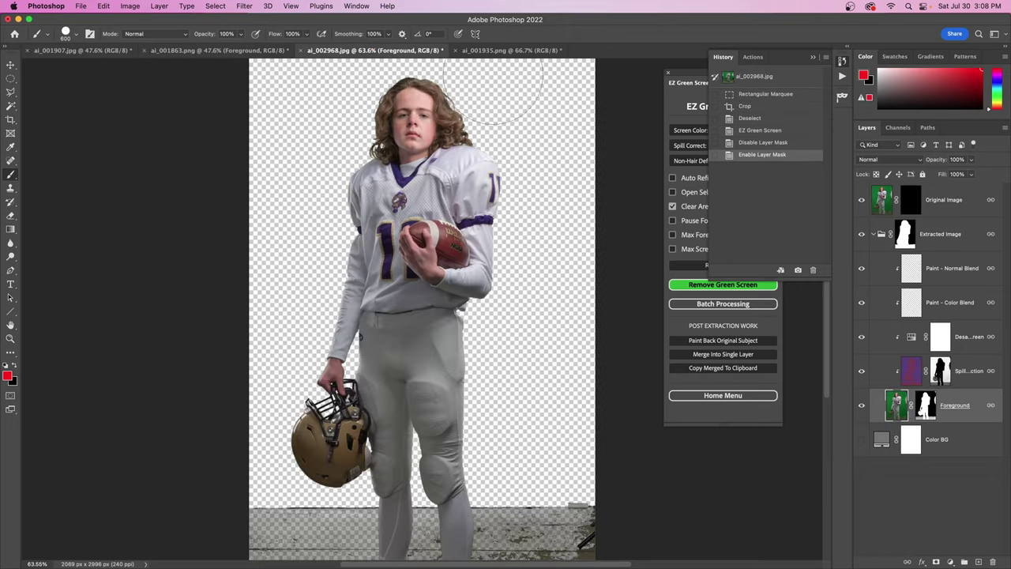
{"action": "left_click", "coordinate": [754, 76]}
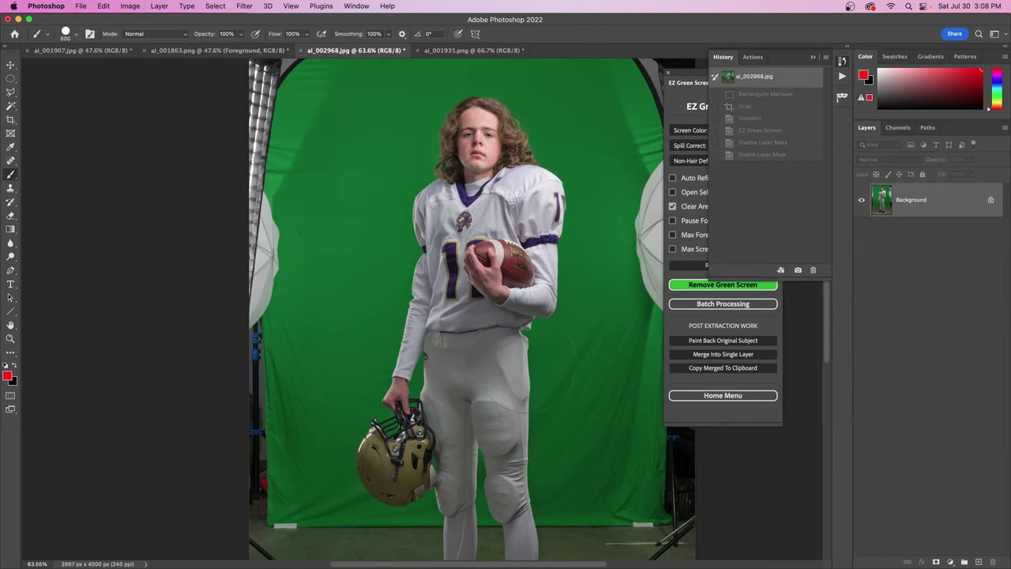
{"action": "key", "text": "super+minus"}
{"action": "key", "text": "super+minus"}
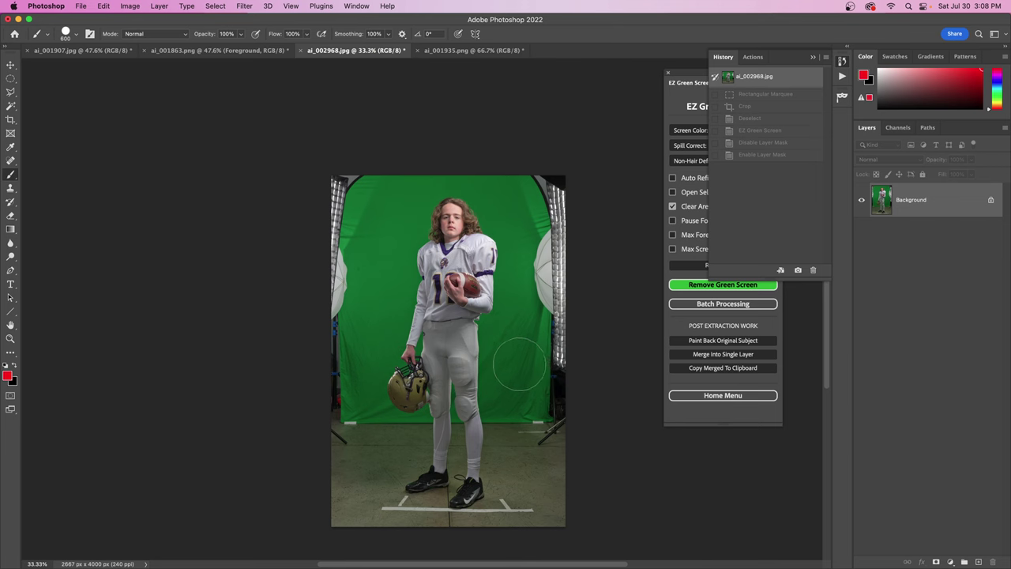
{"action": "scroll", "coordinate": [521, 357], "scroll_direction": "up", "scroll_amount": 1}
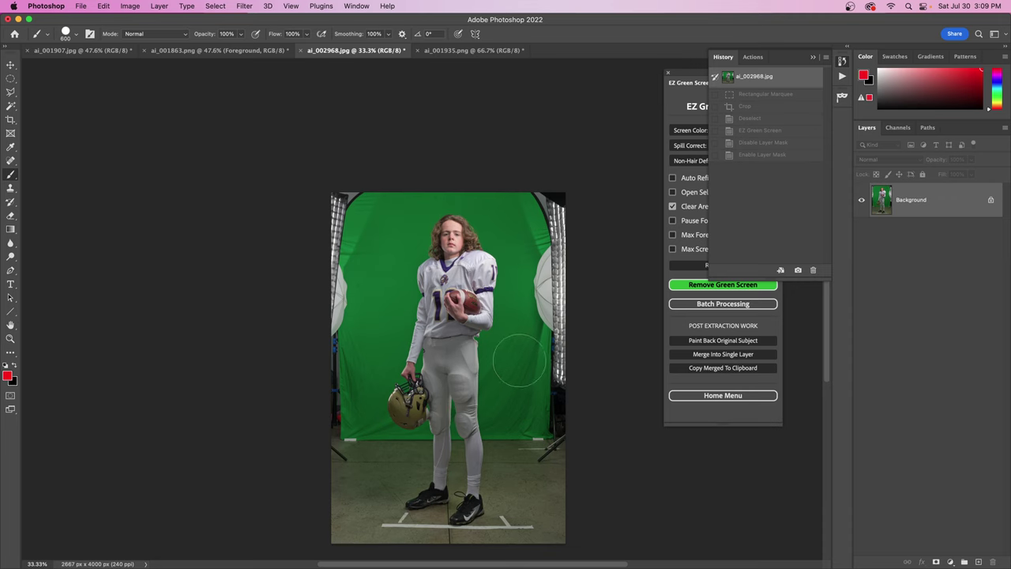
{"action": "scroll", "coordinate": [521, 359], "scroll_direction": "up", "scroll_amount": 2}
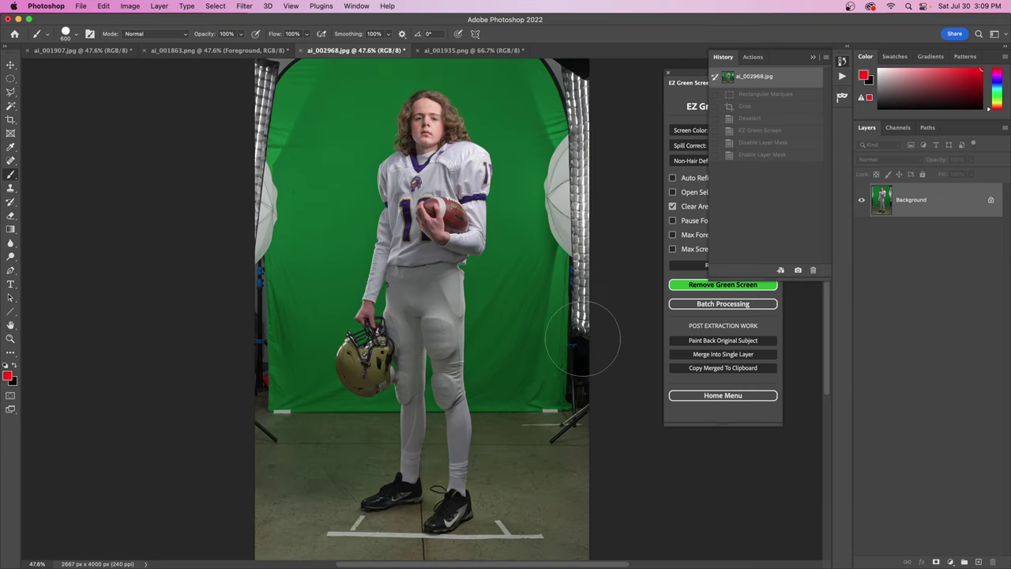